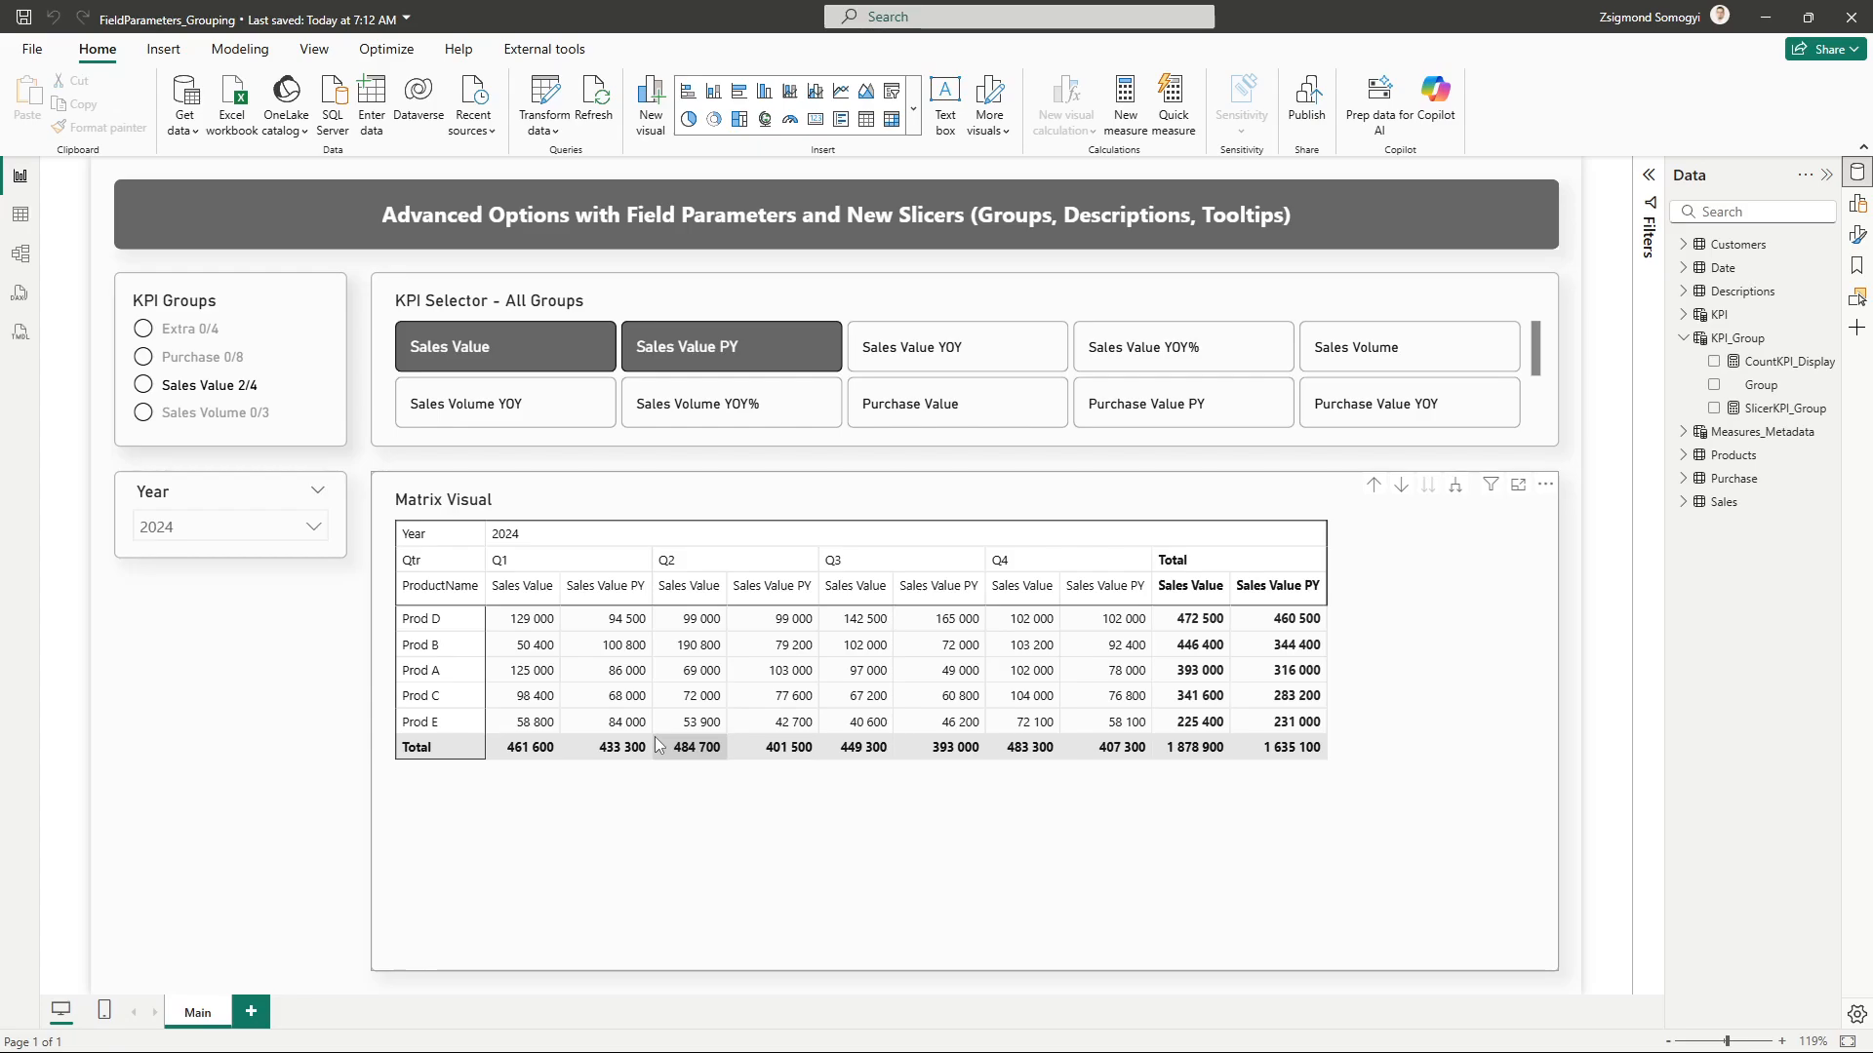
# Filter the KPI selector by the Sales Value group, then by Purchase and Sales Value together, and look through the listed KPIs.
pyautogui.click(248, 389)
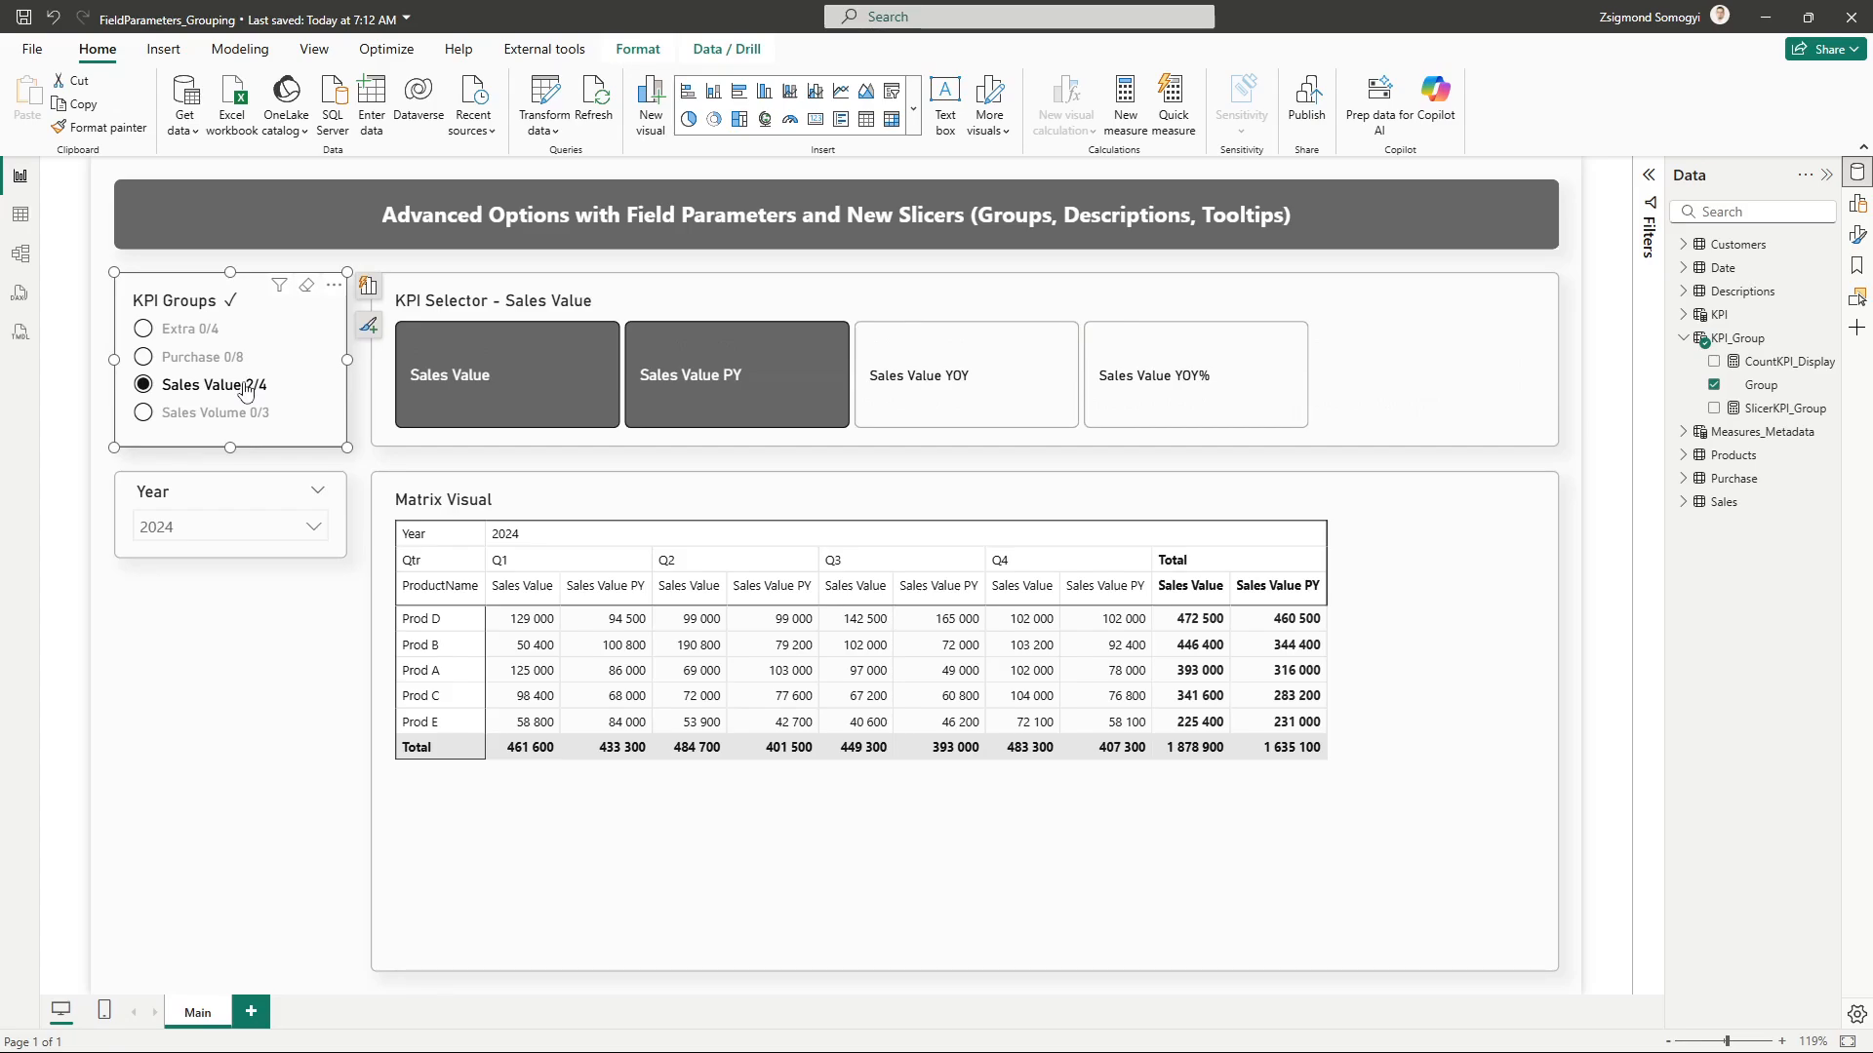
pyautogui.click(234, 358)
pyautogui.keyDown('ctrl'); pyautogui.click(248, 386); pyautogui.keyUp('ctrl')
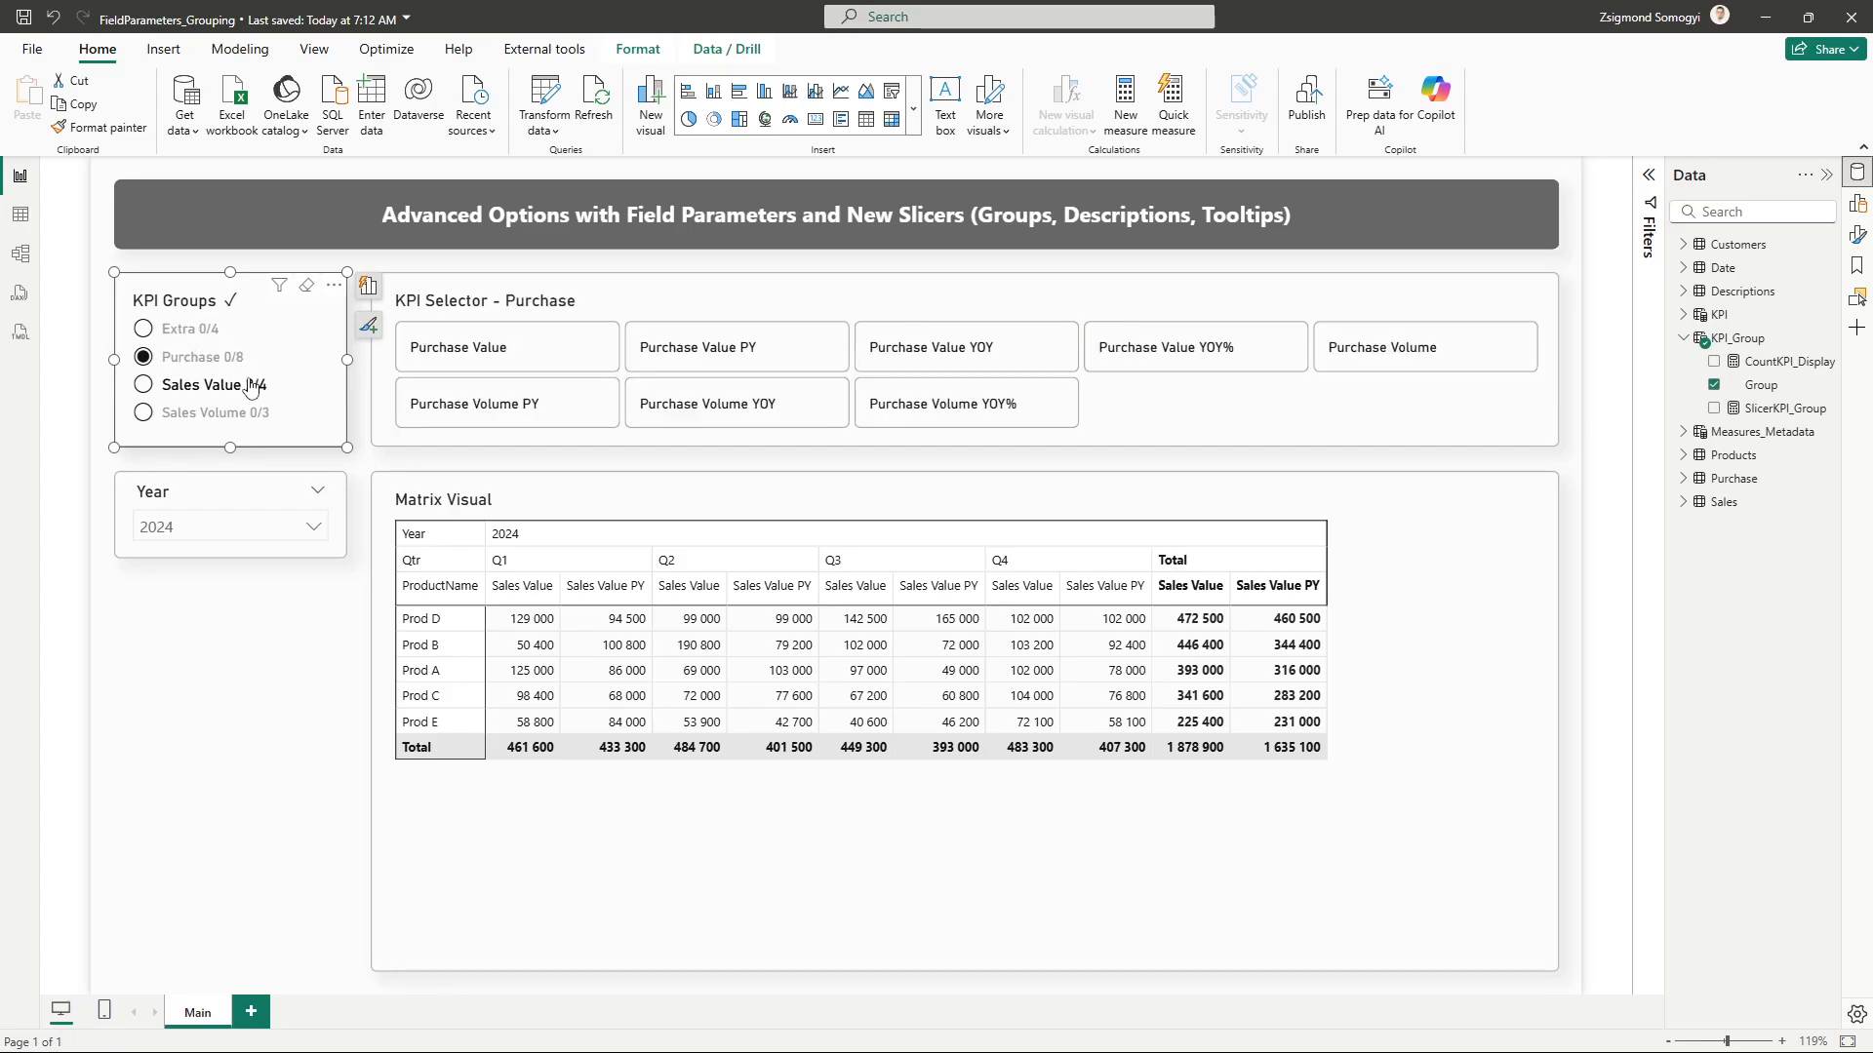
pyautogui.scroll(-2, 890, 404)
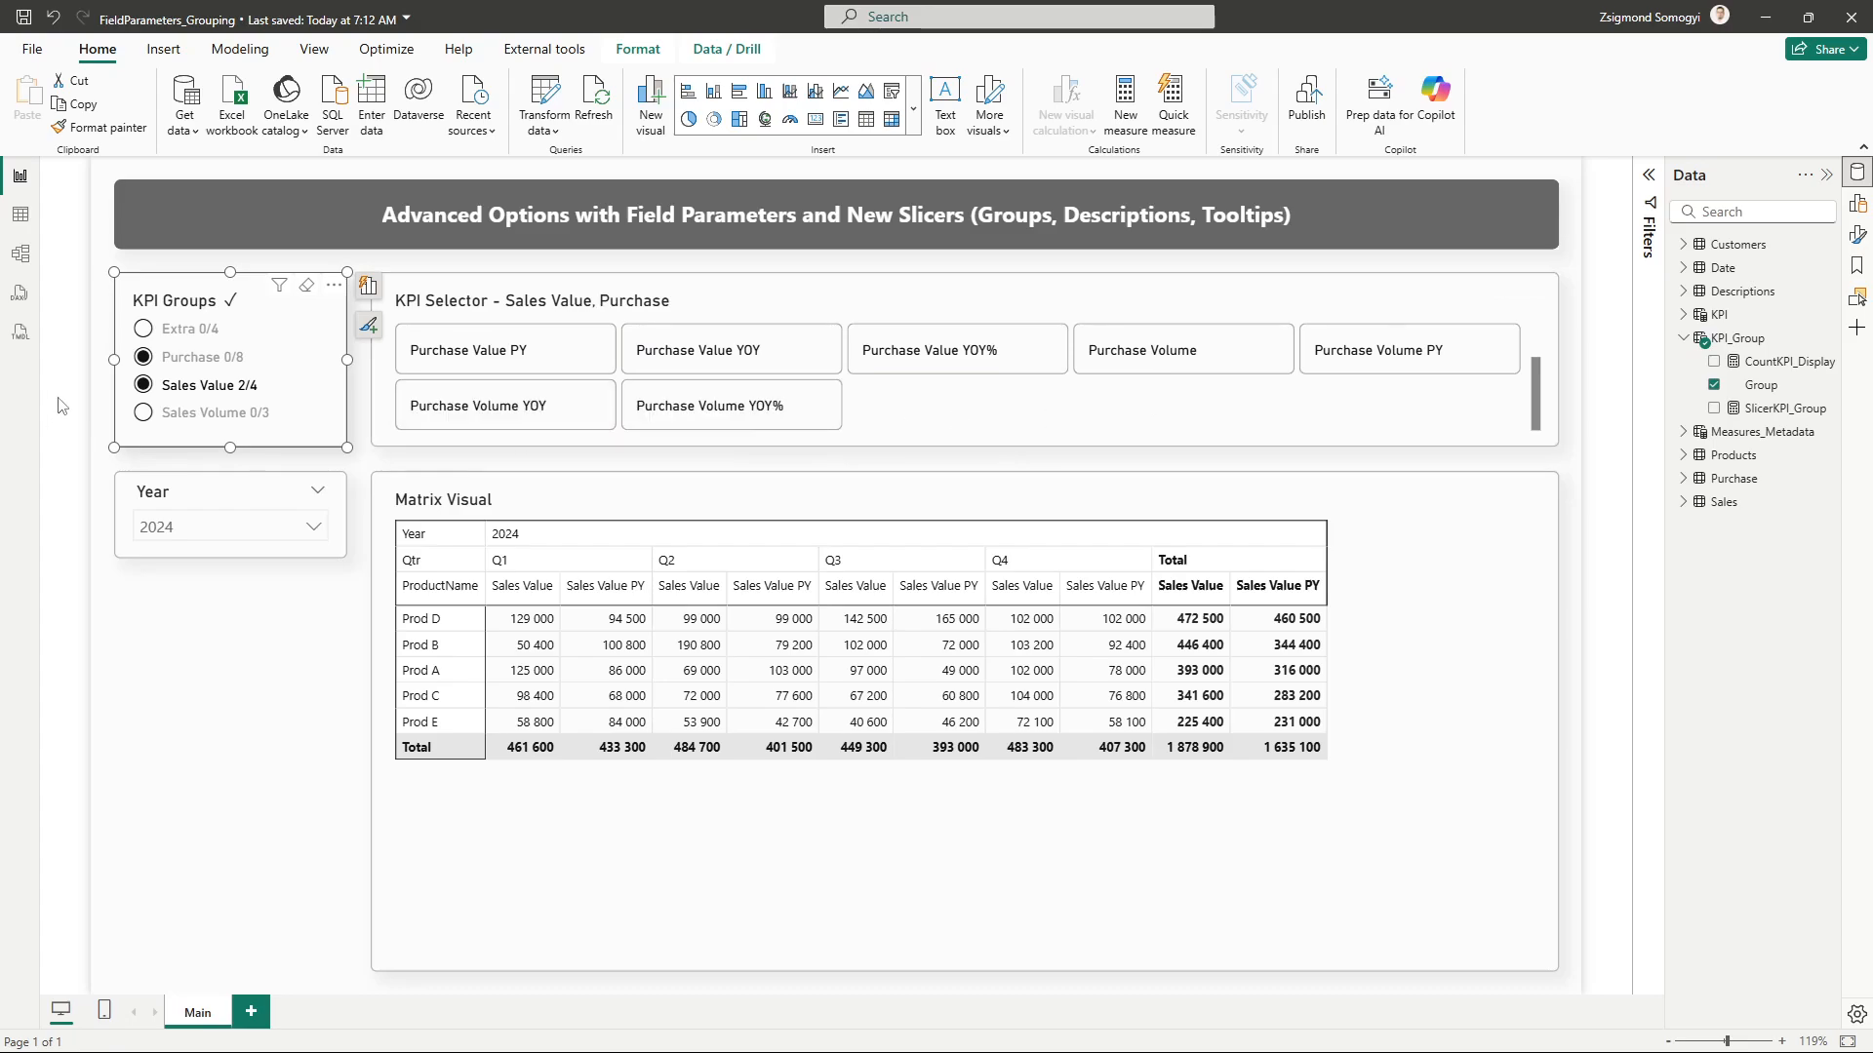
pyautogui.scroll(2, 1073, 434)
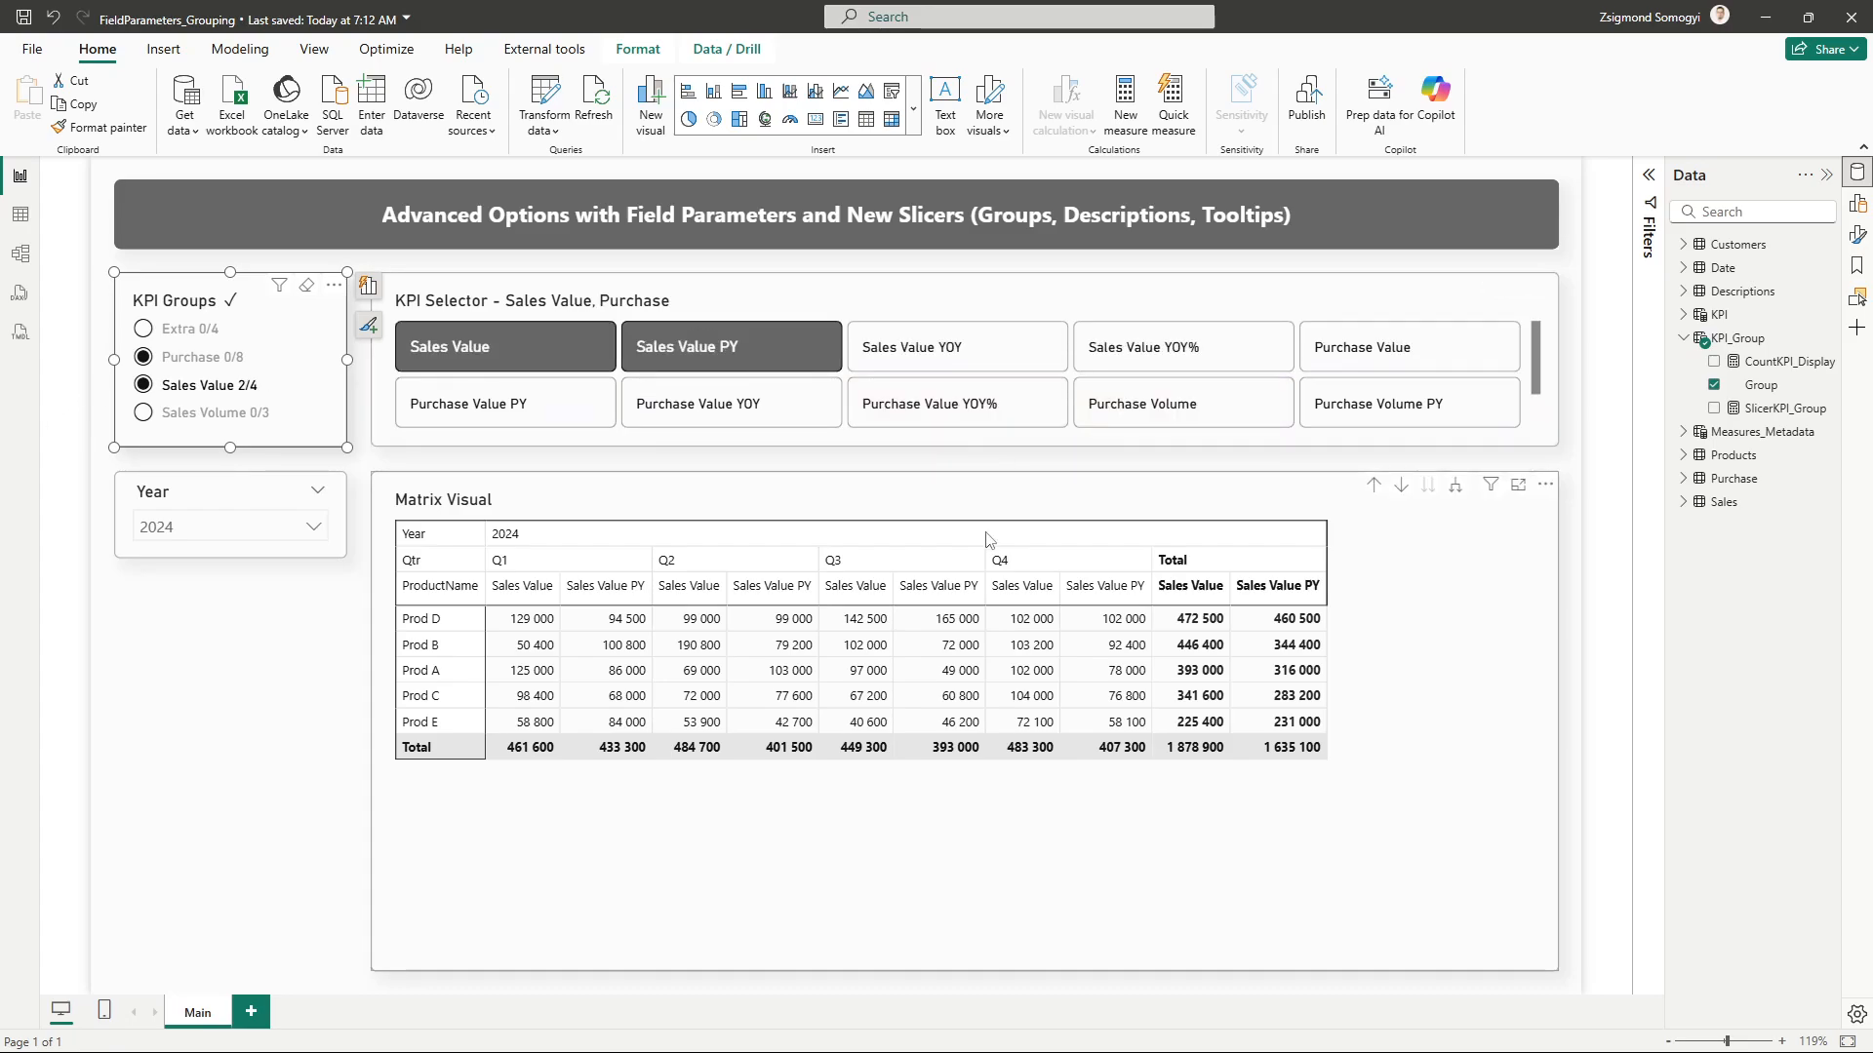
# Restrict the KPI groups to Purchase only and add Purchase Value to the matrix's selected KPIs.
pyautogui.click(212, 366)
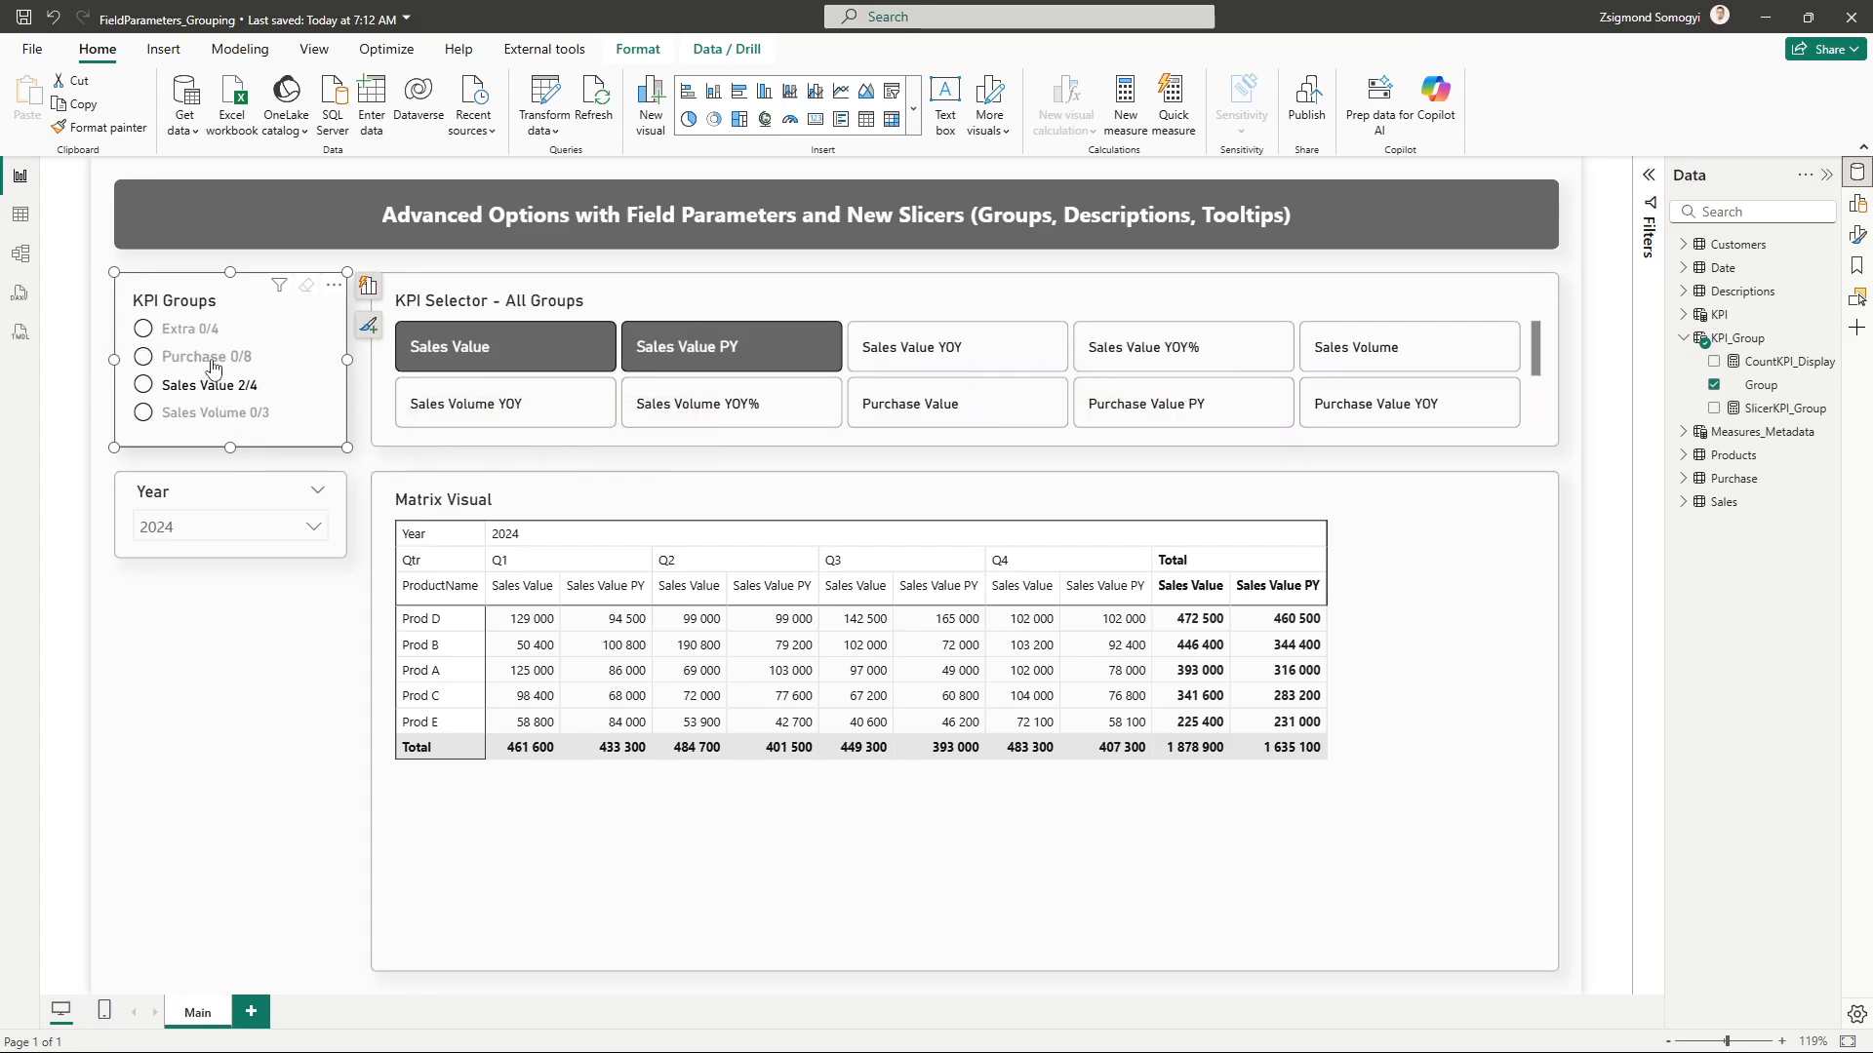
pyautogui.click(213, 366)
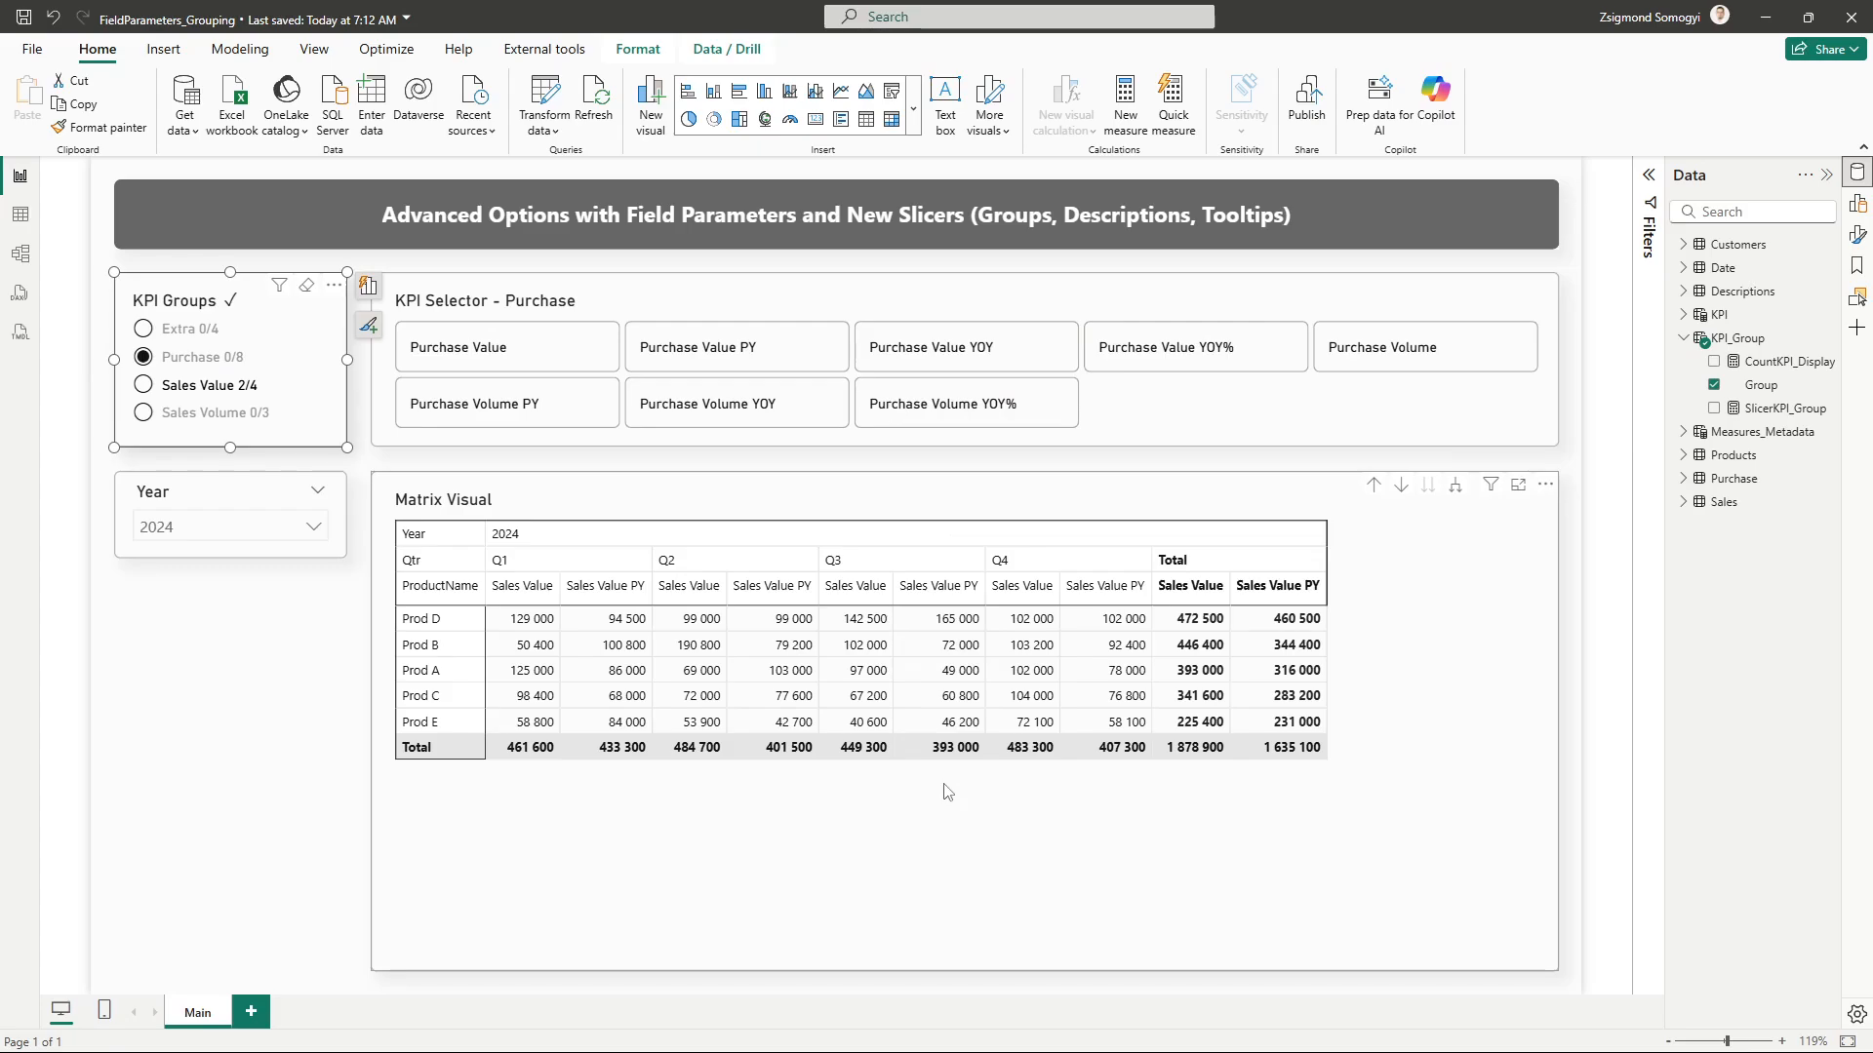
pyautogui.click(583, 359)
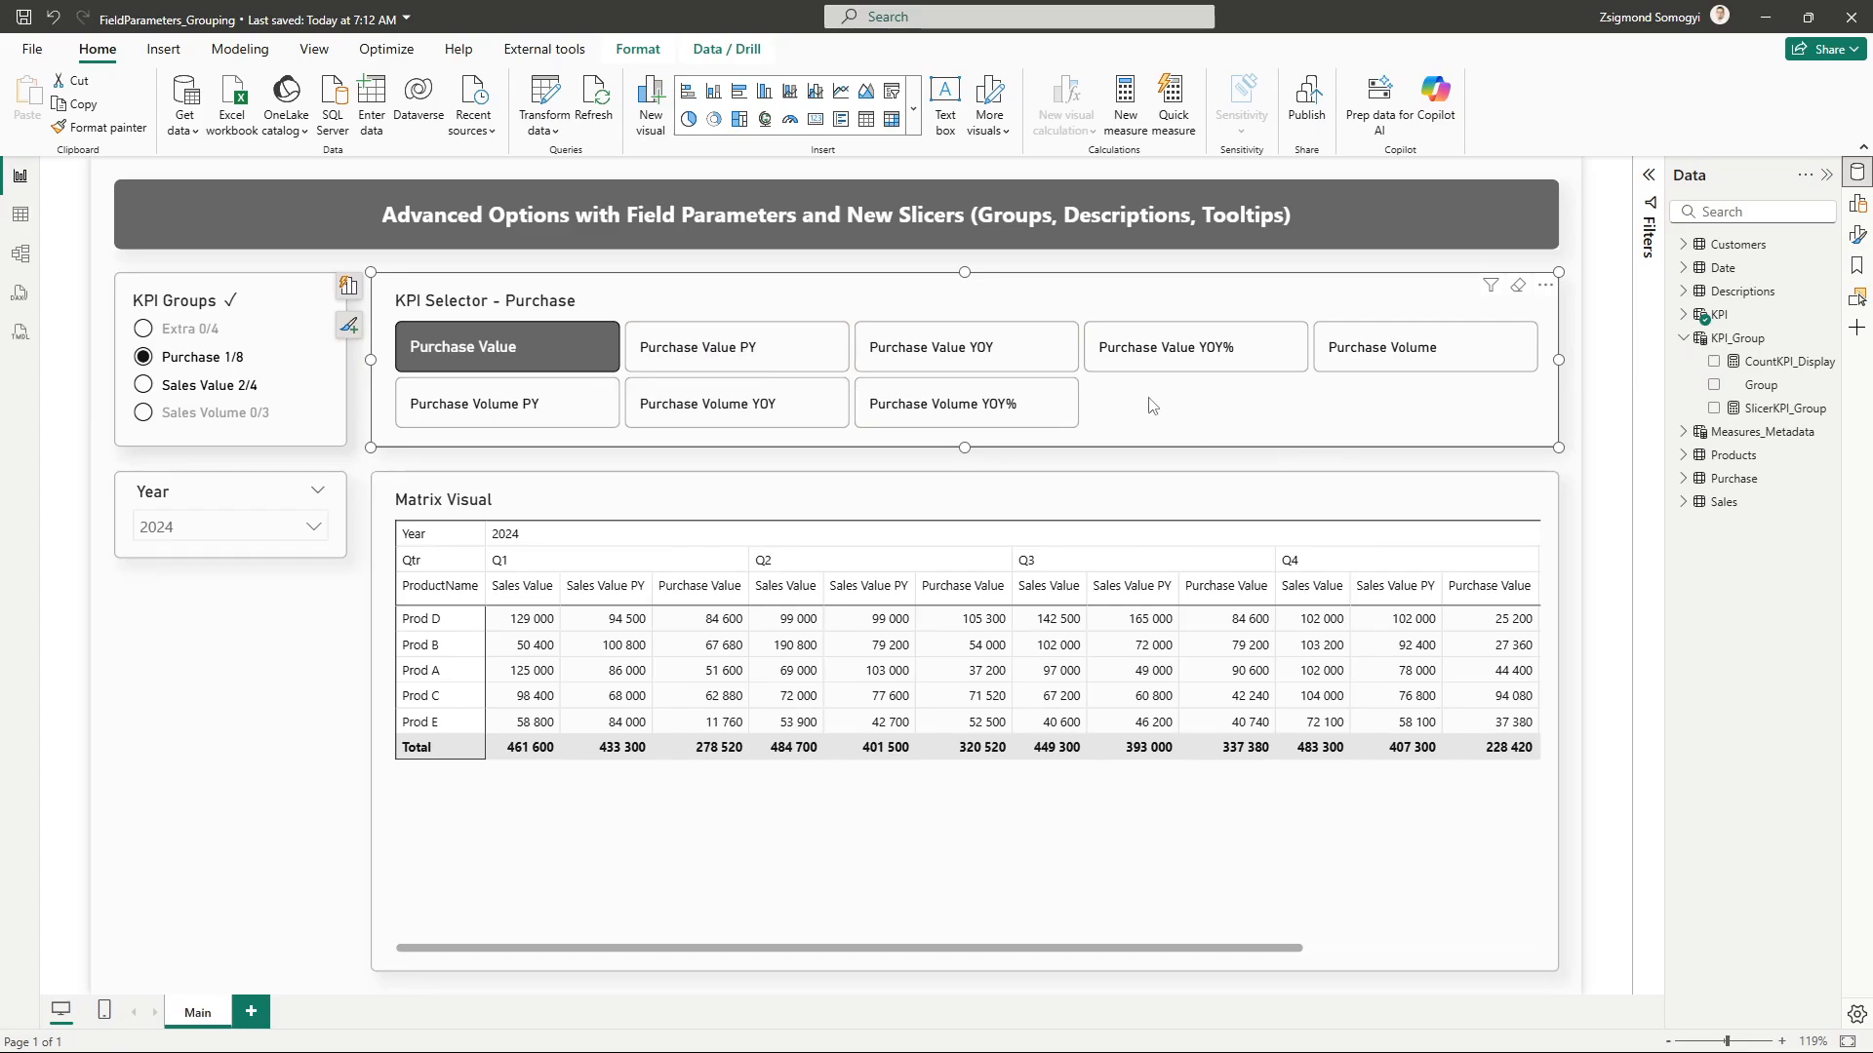
pyautogui.moveTo(927, 345)
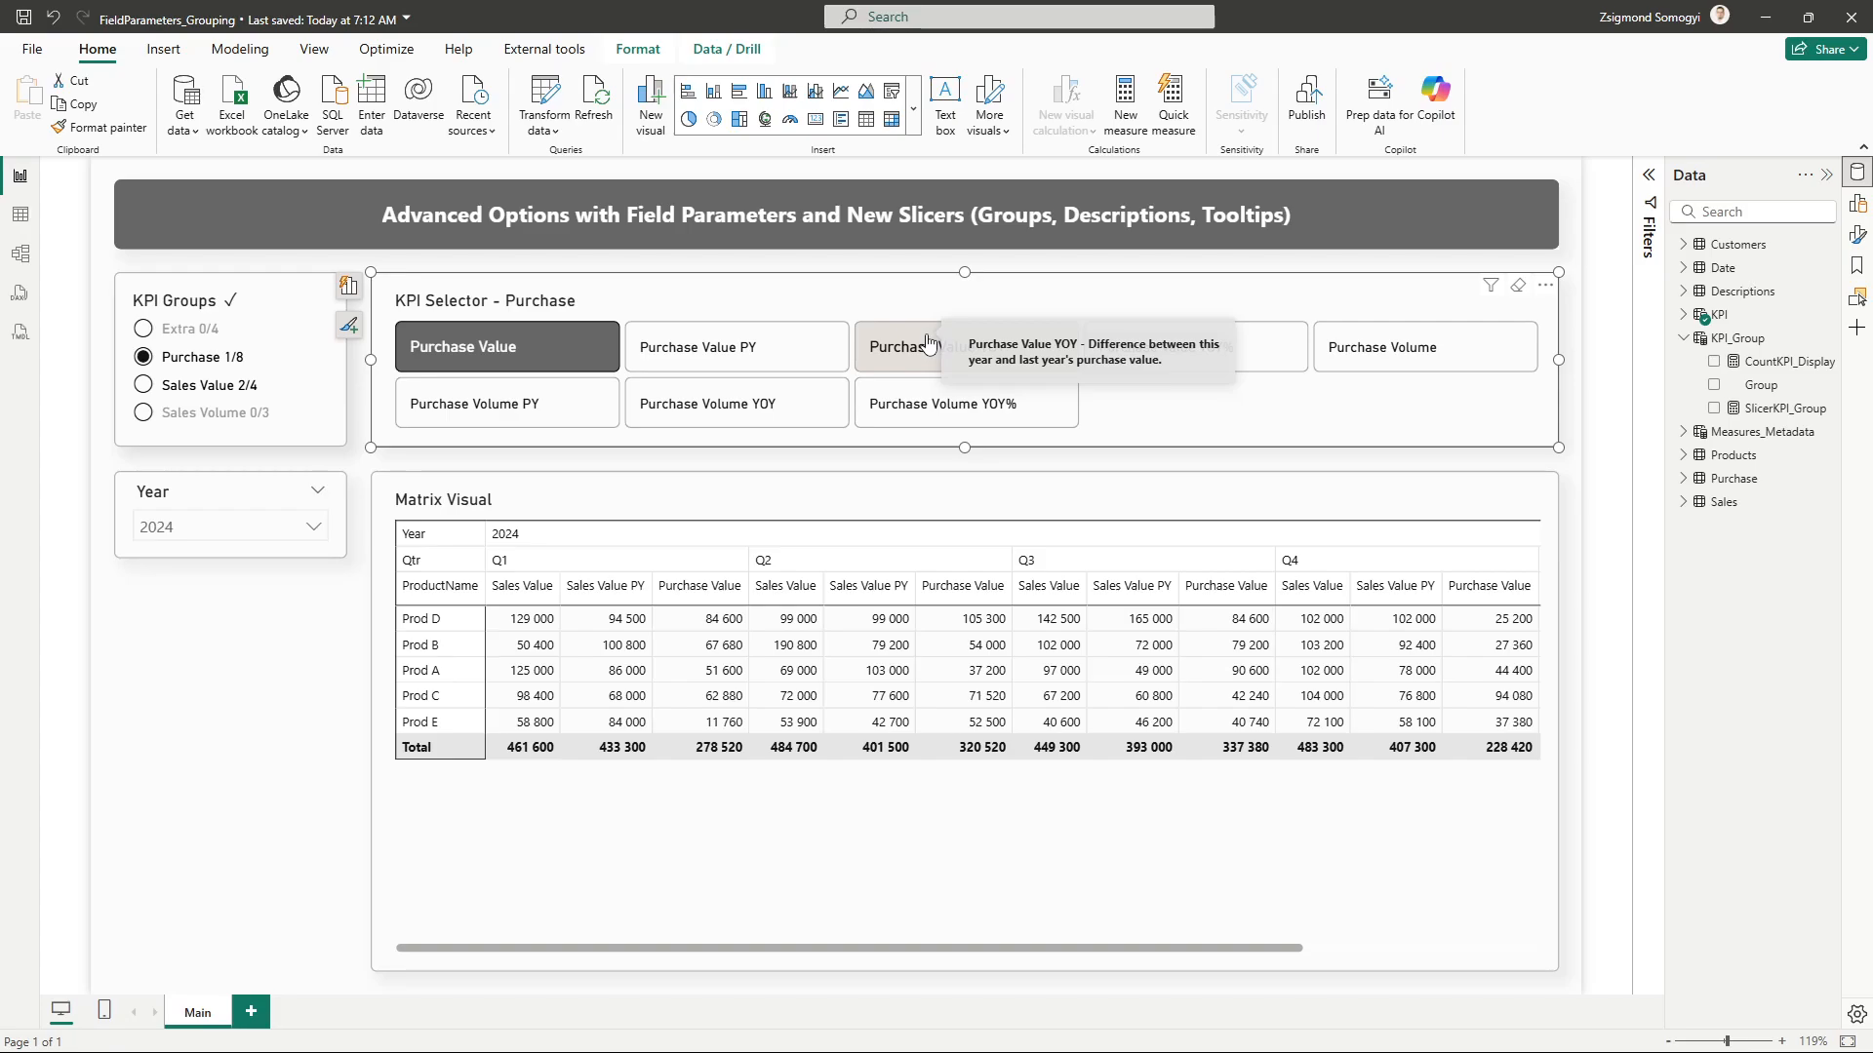
# Filter the KPI selector by the Extra group and read the description tooltips of its KPIs.
pyautogui.click(180, 328)
pyautogui.moveTo(688, 387)
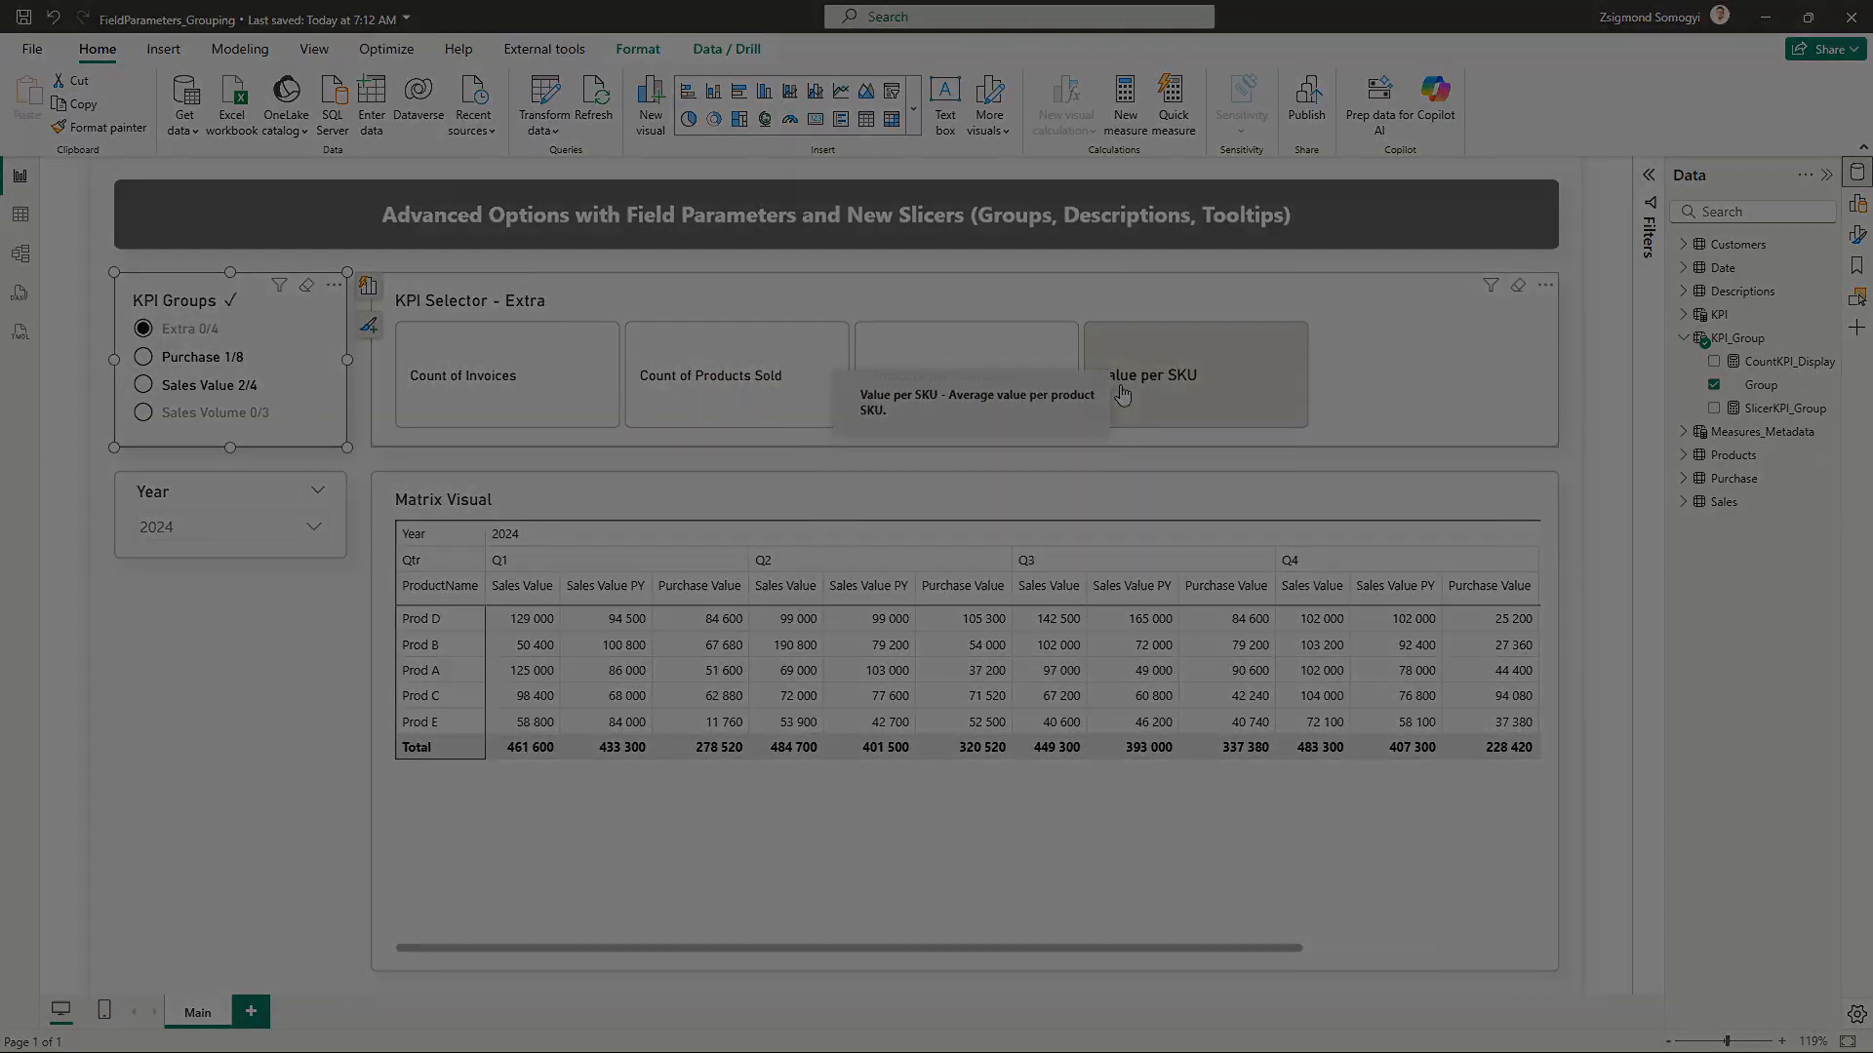
pyautogui.click(195, 357)
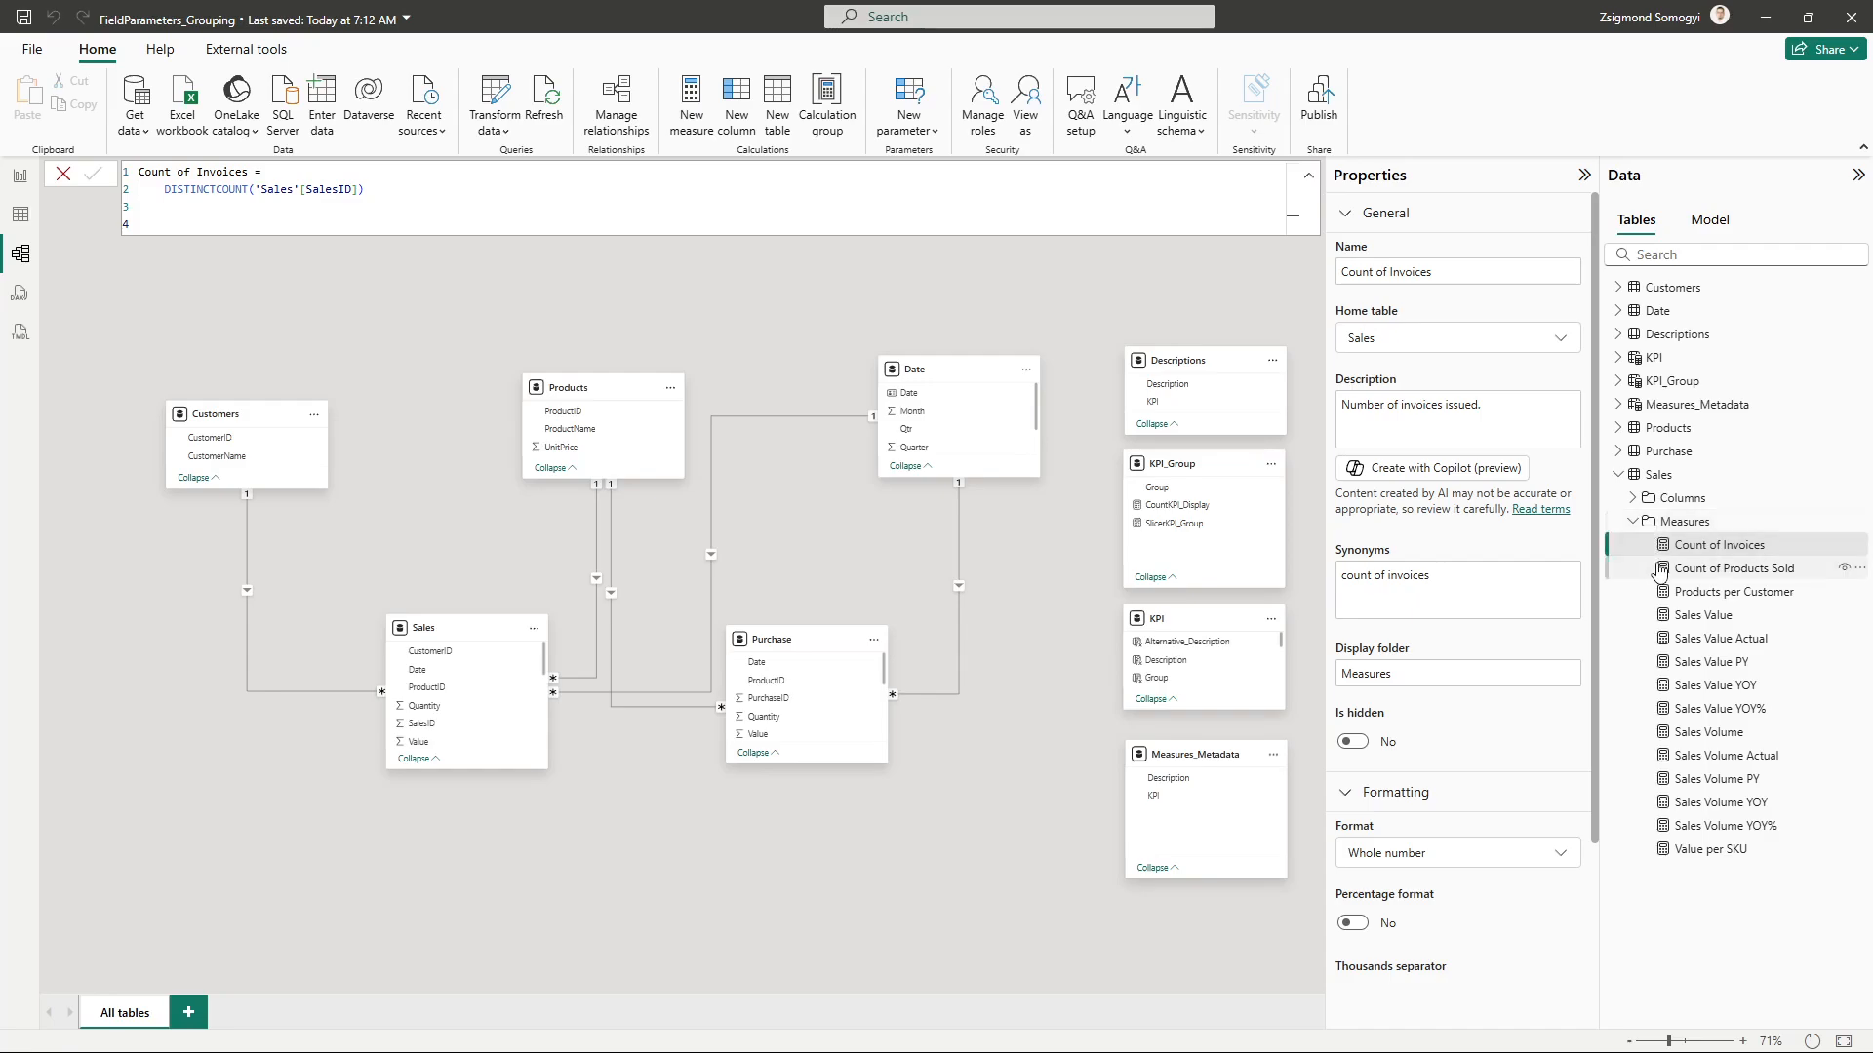
# Look at the Sales and Purchase tables and their properties in the data model.
pyautogui.click(1706, 480)
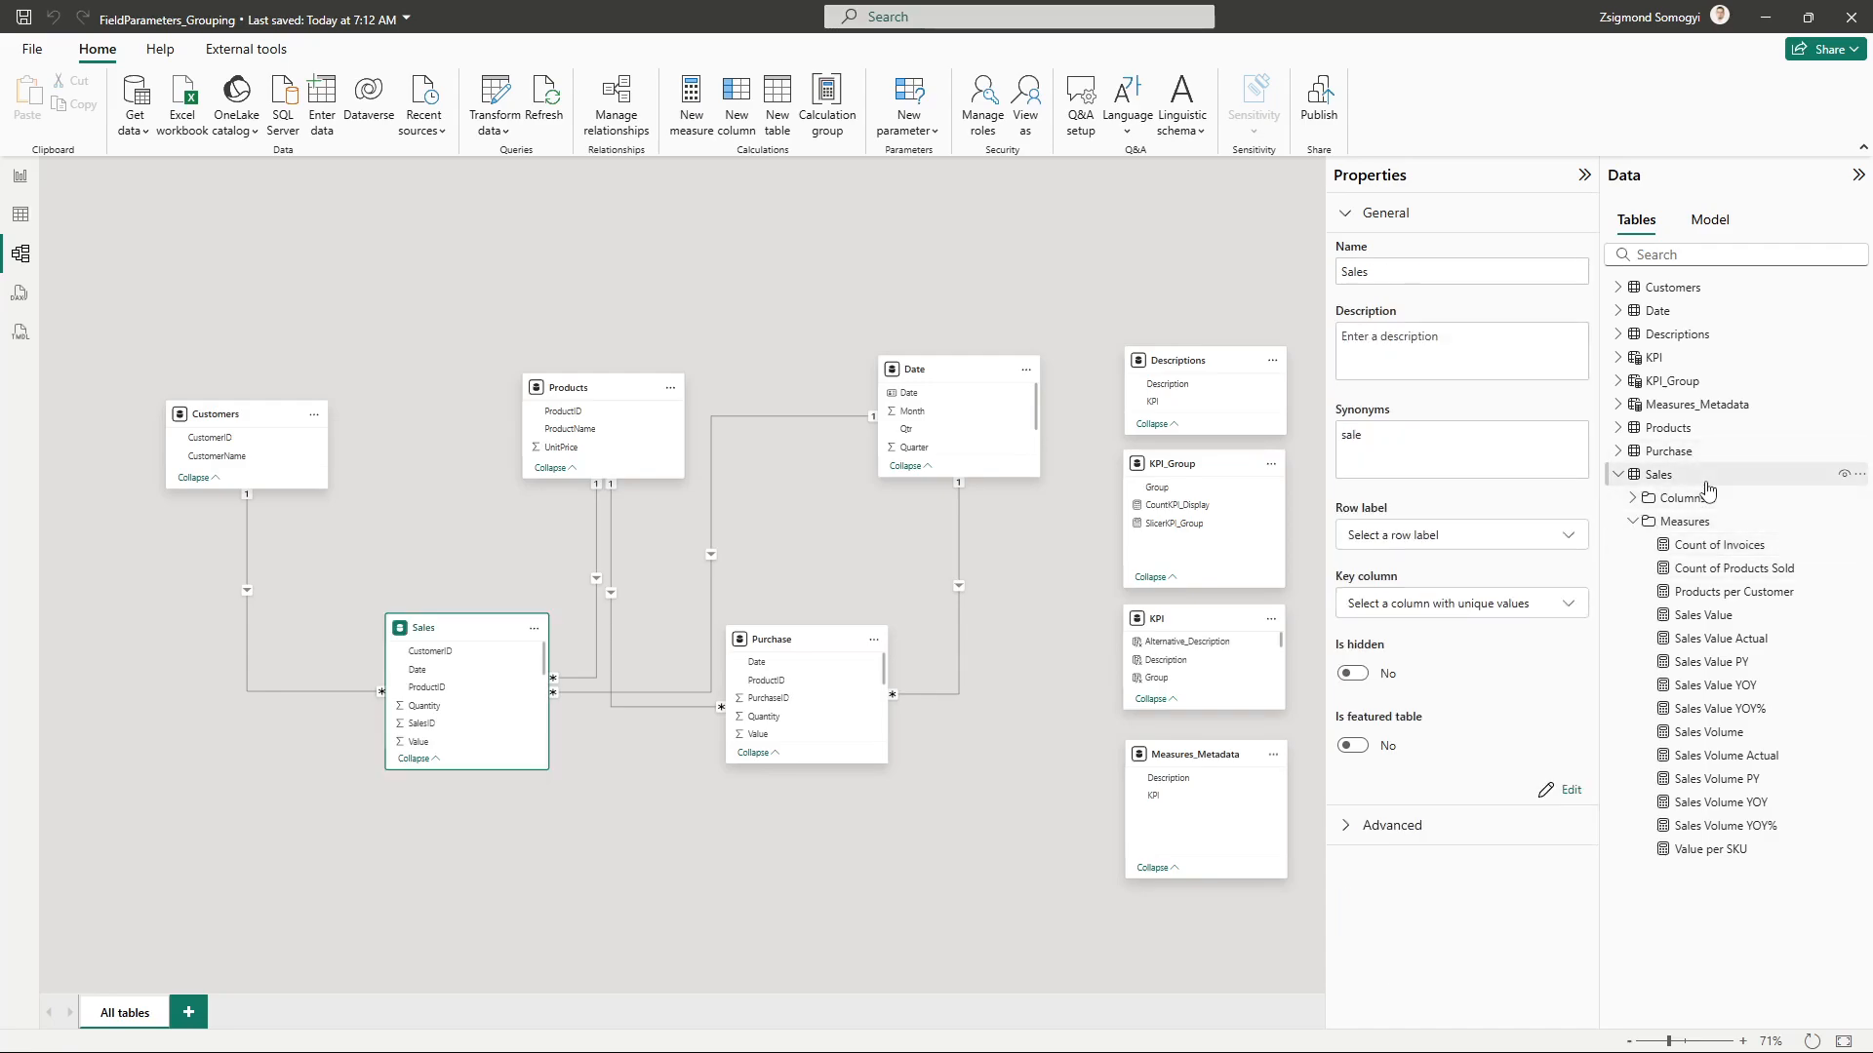
pyautogui.click(1714, 452)
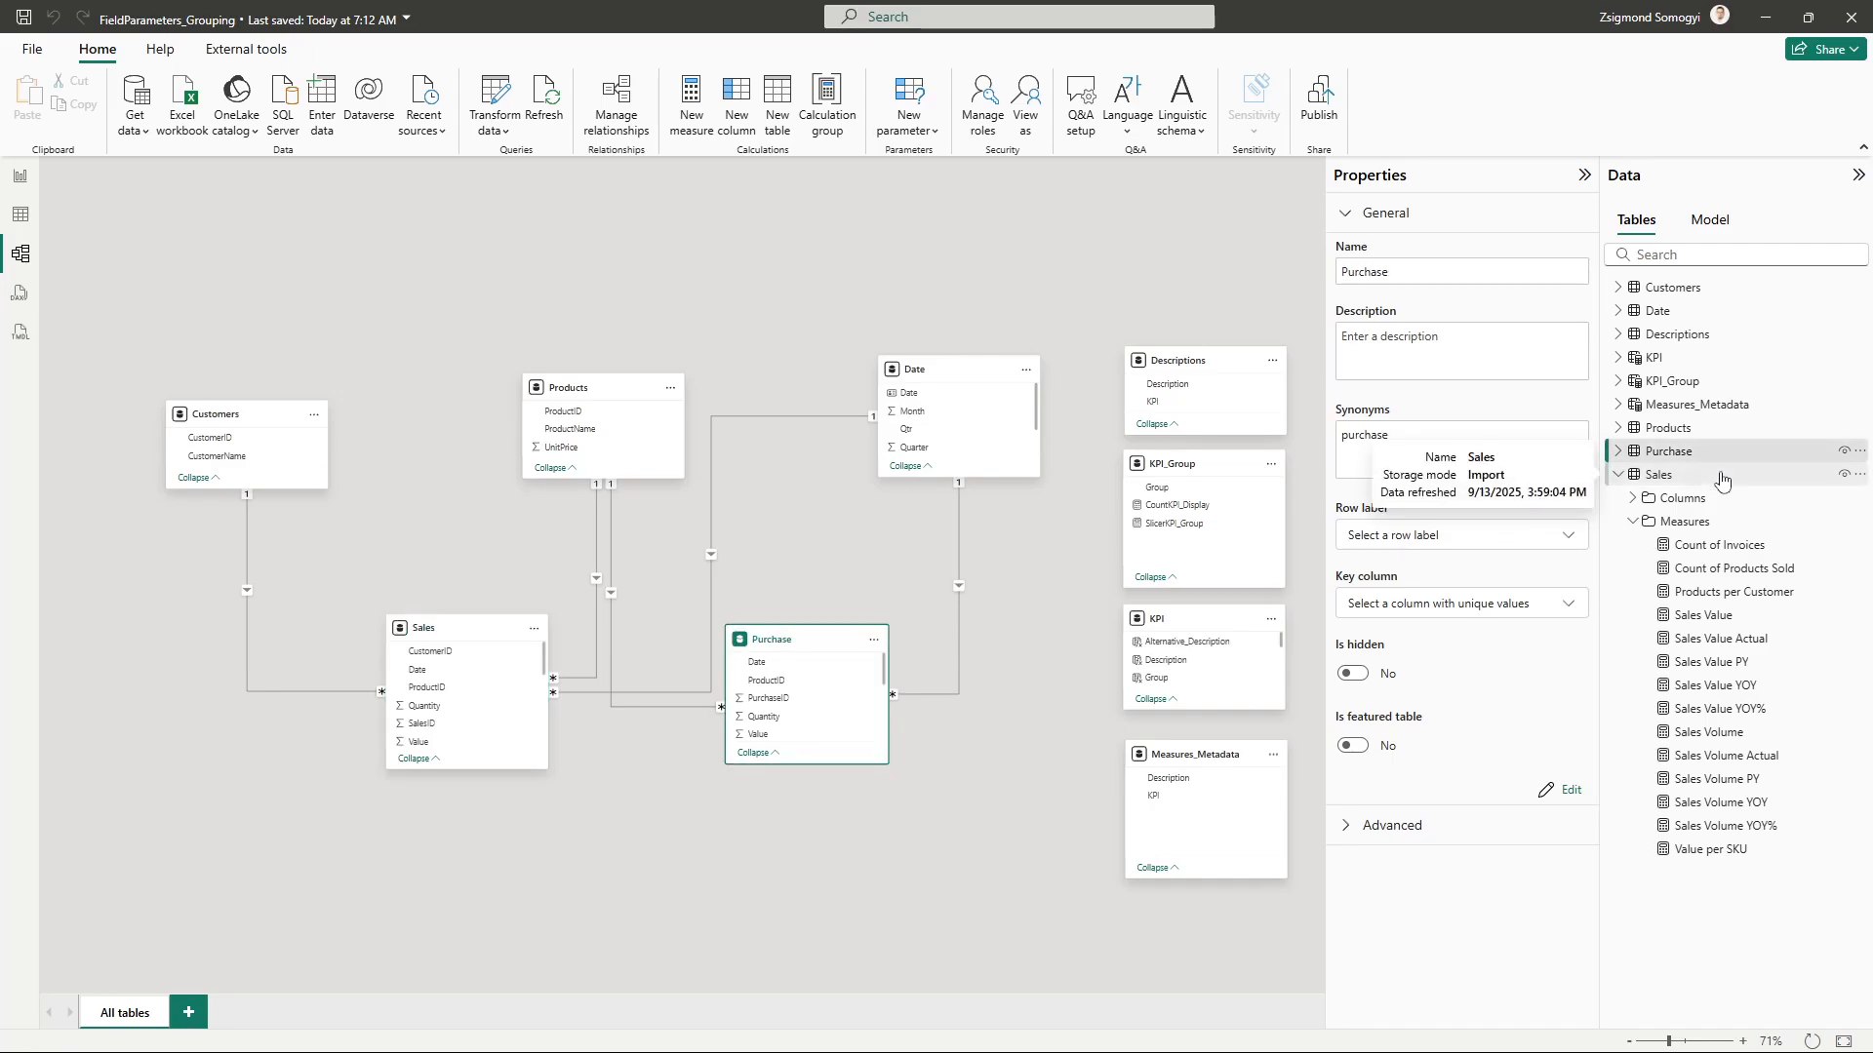
pyautogui.click(1722, 480)
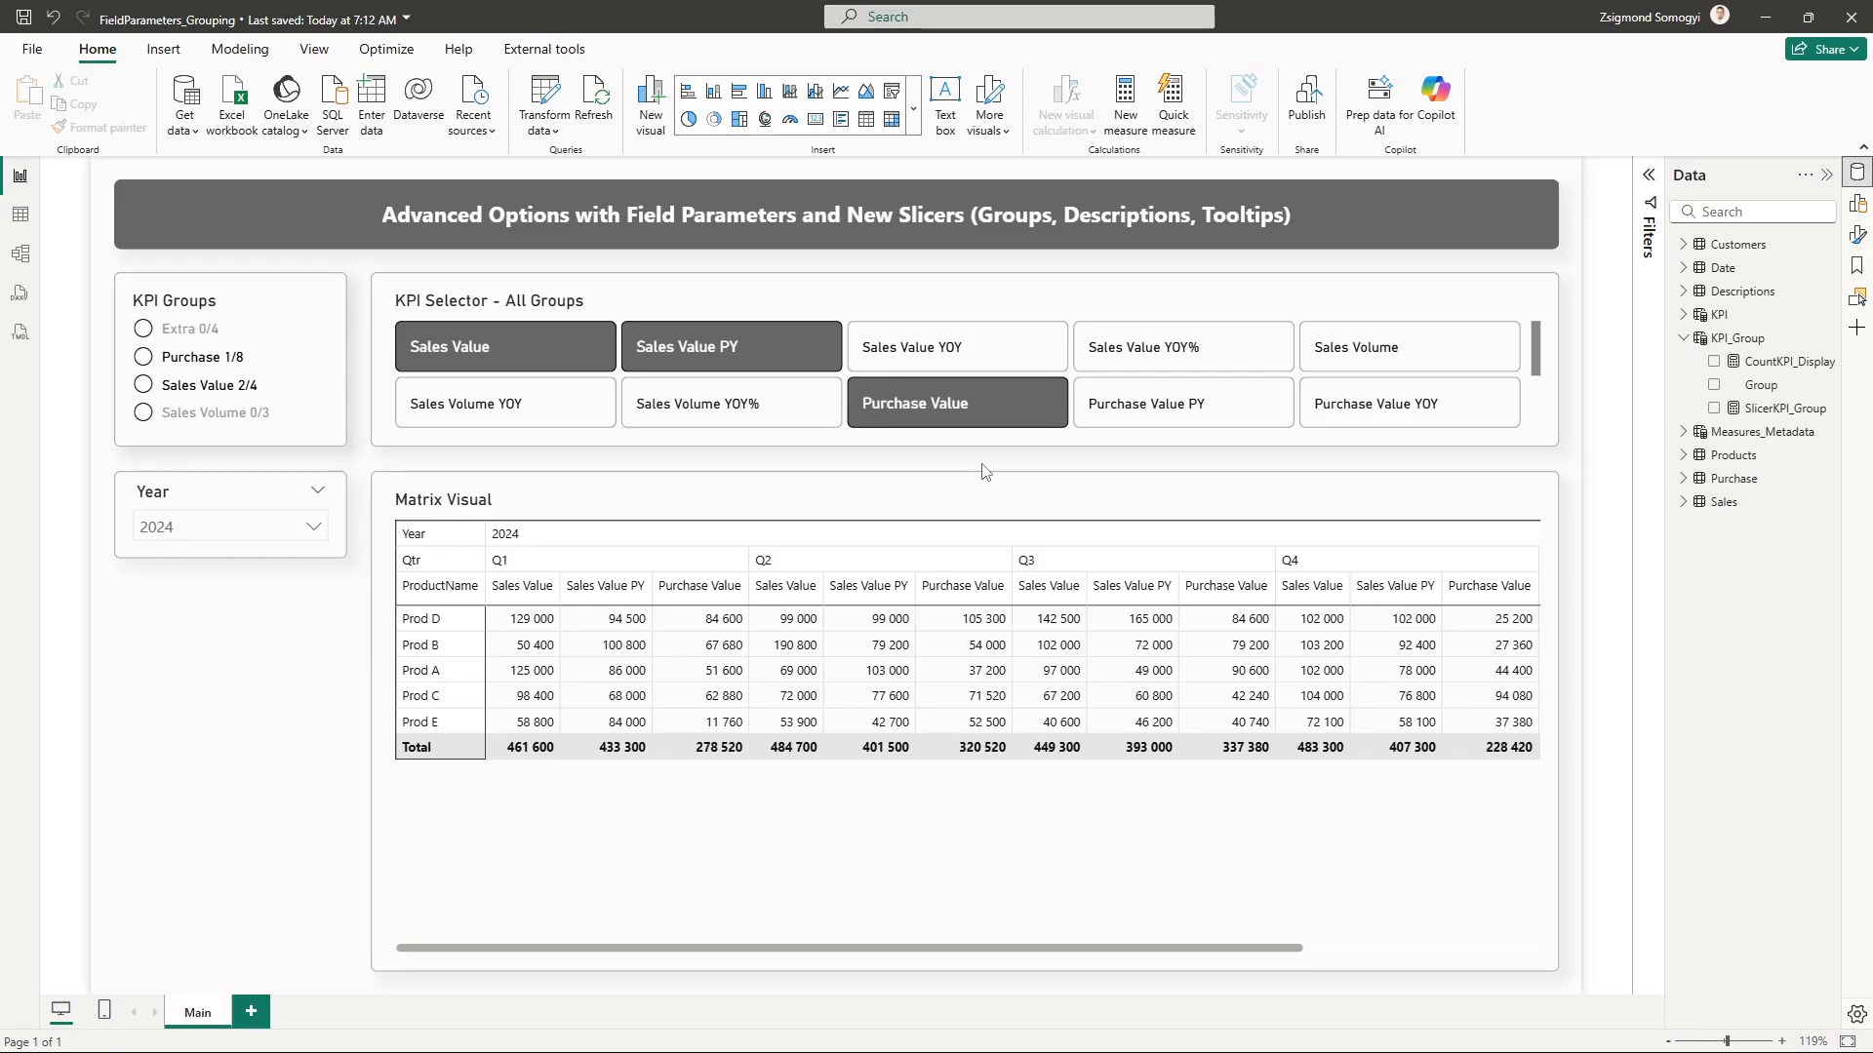
# Find the option for a new fields parameter and review the DAX definition of the existing KPI parameter.
pyautogui.click(240, 50)
pyautogui.click(556, 126)
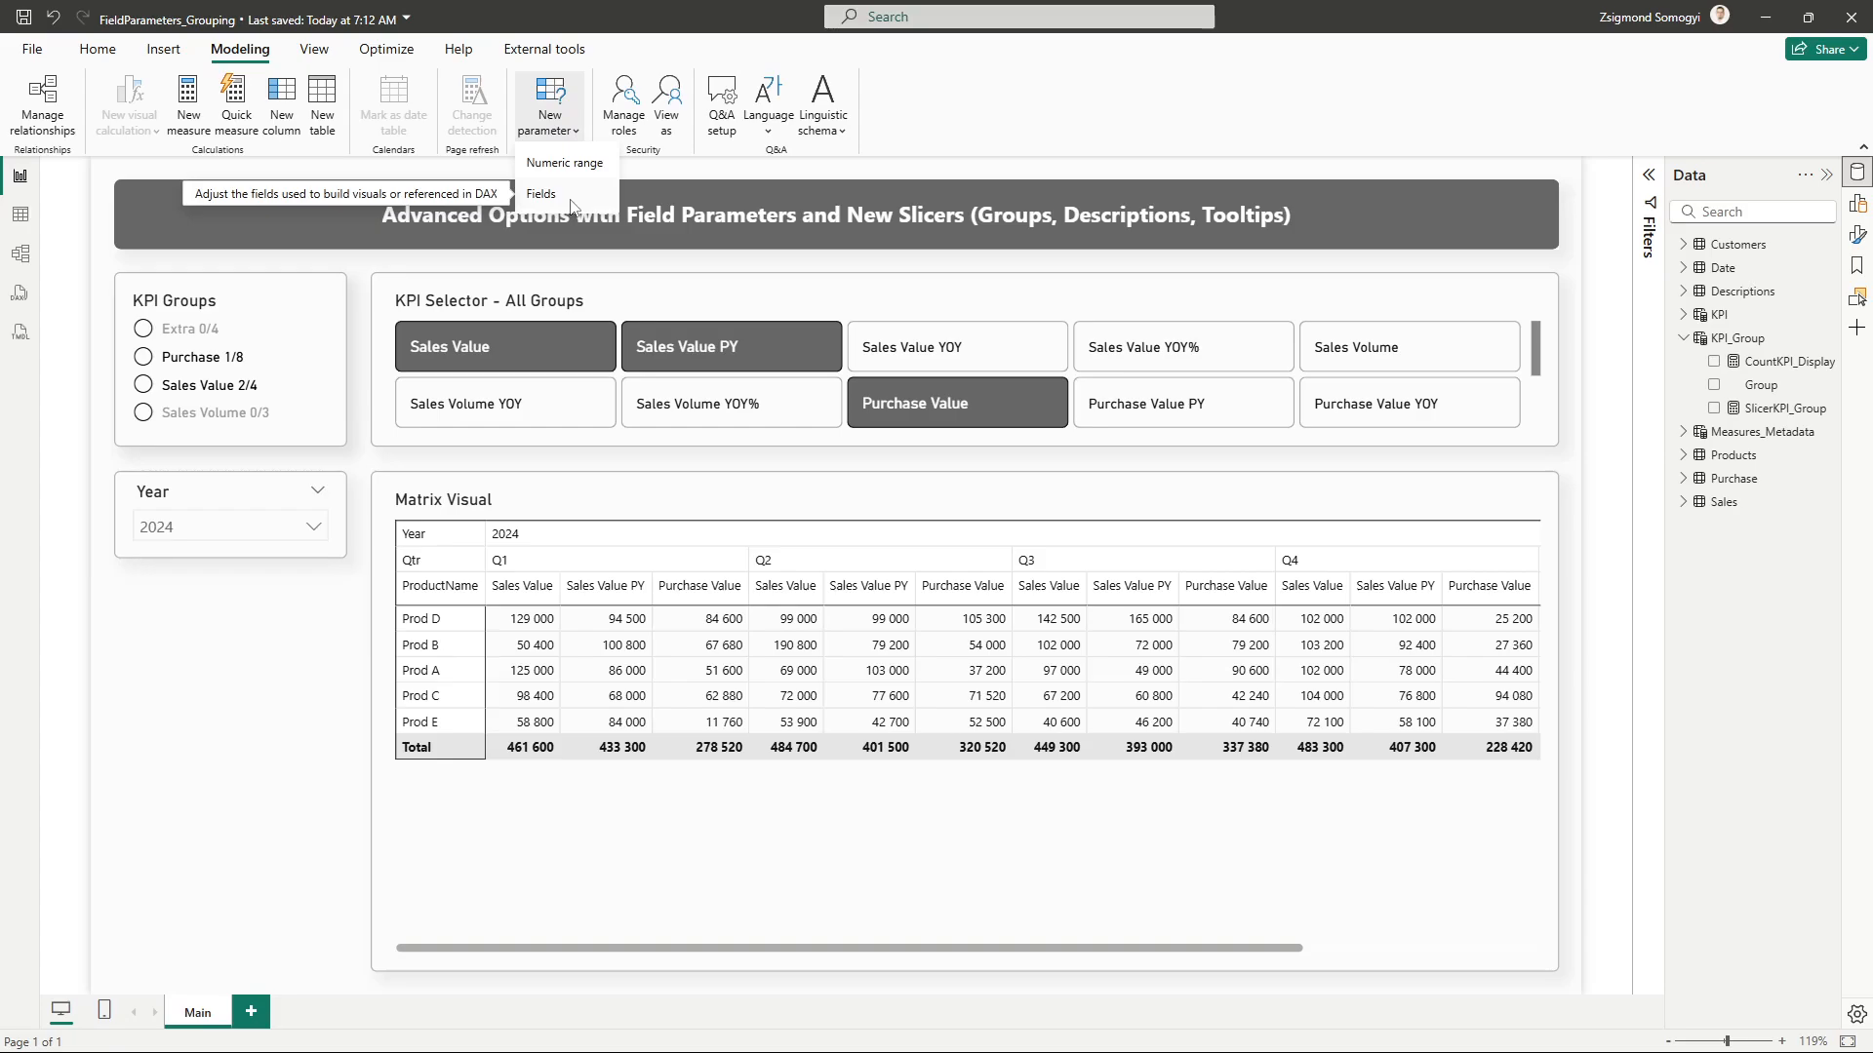
pyautogui.click(571, 198)
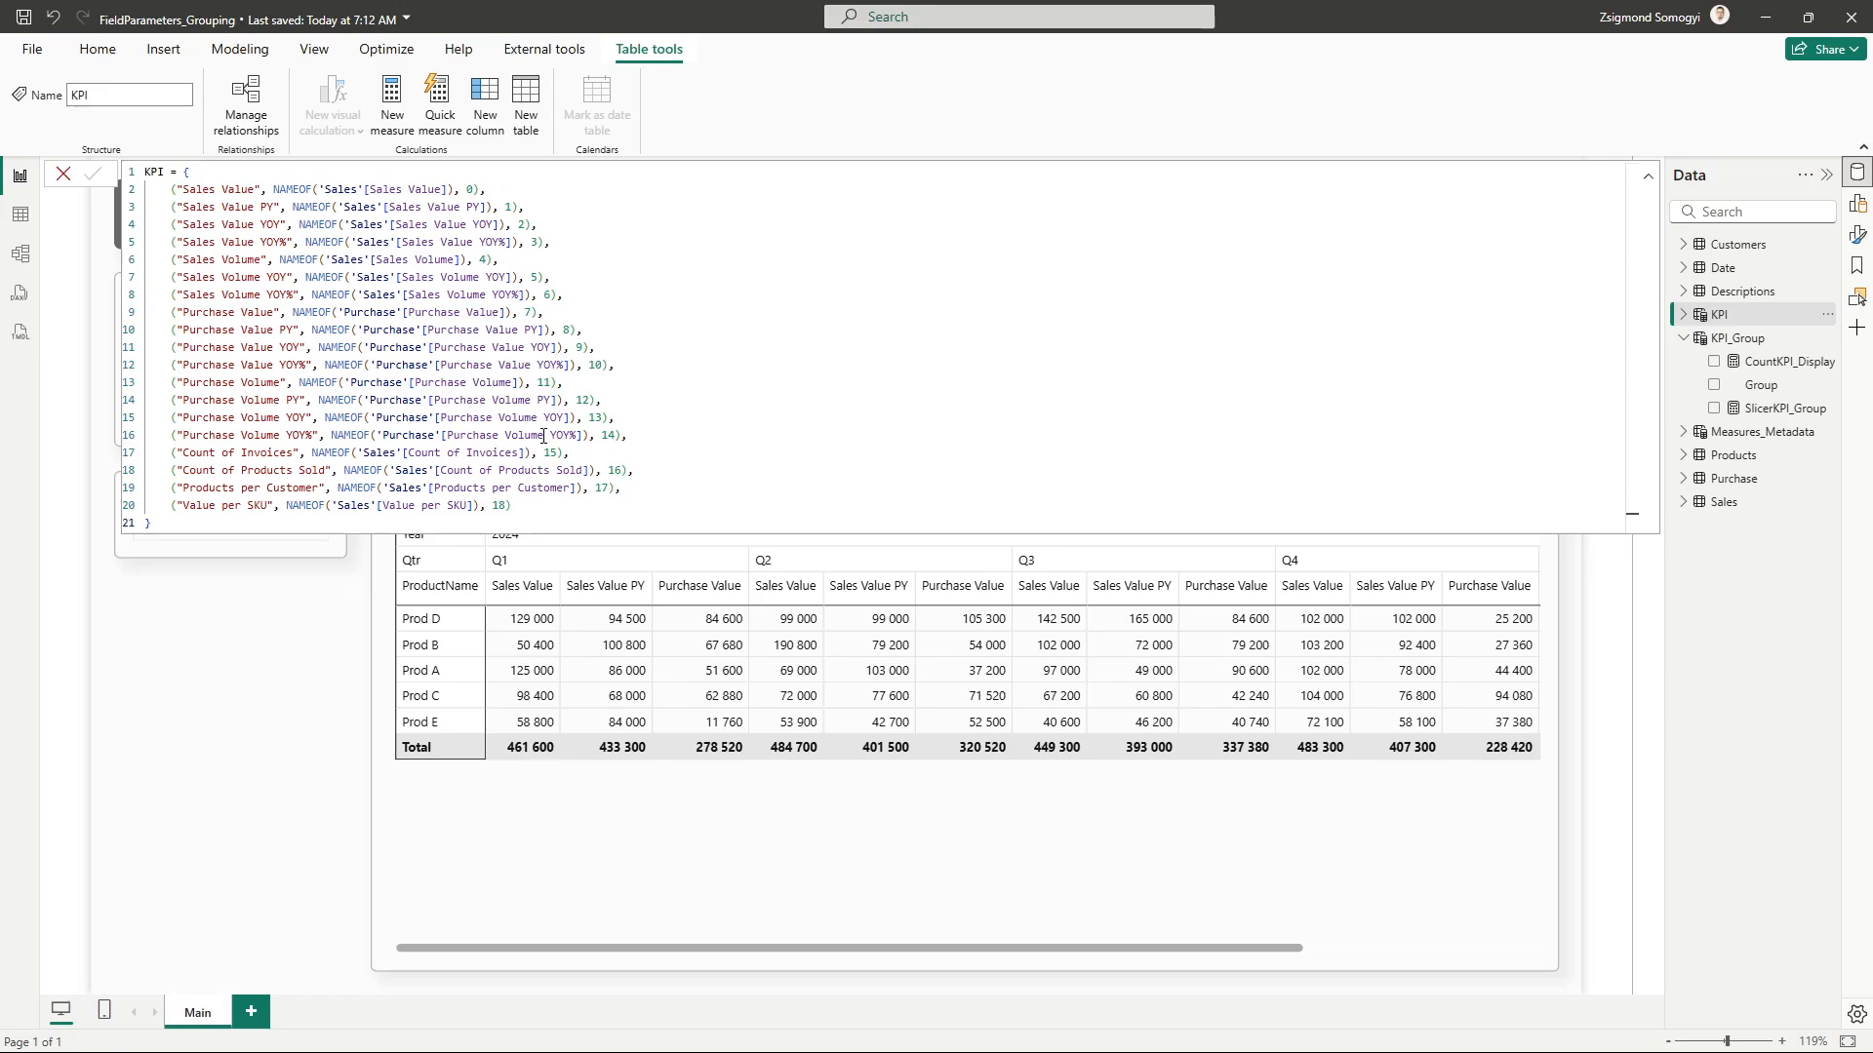
pyautogui.click(604, 216)
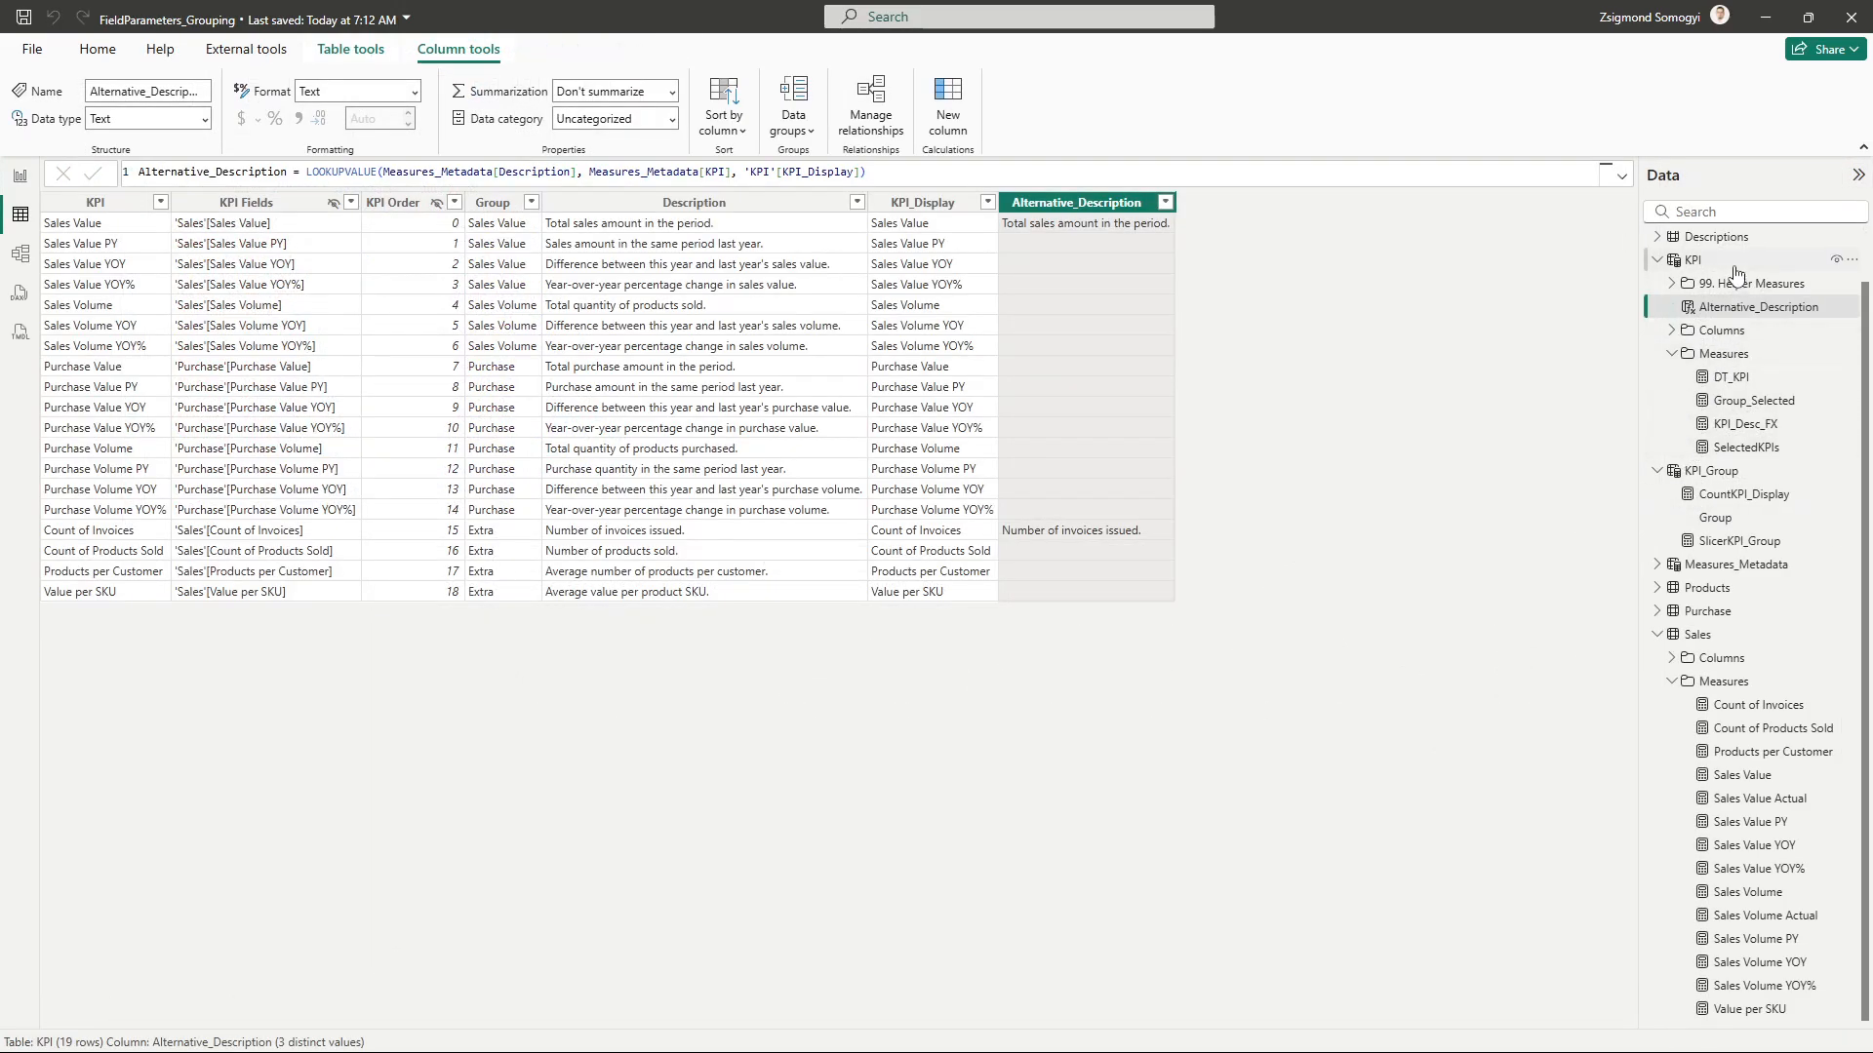
# Examine the KPI table's Group and Description column formulas, including the Descriptions table used for the lookup.
pyautogui.click(1697, 260)
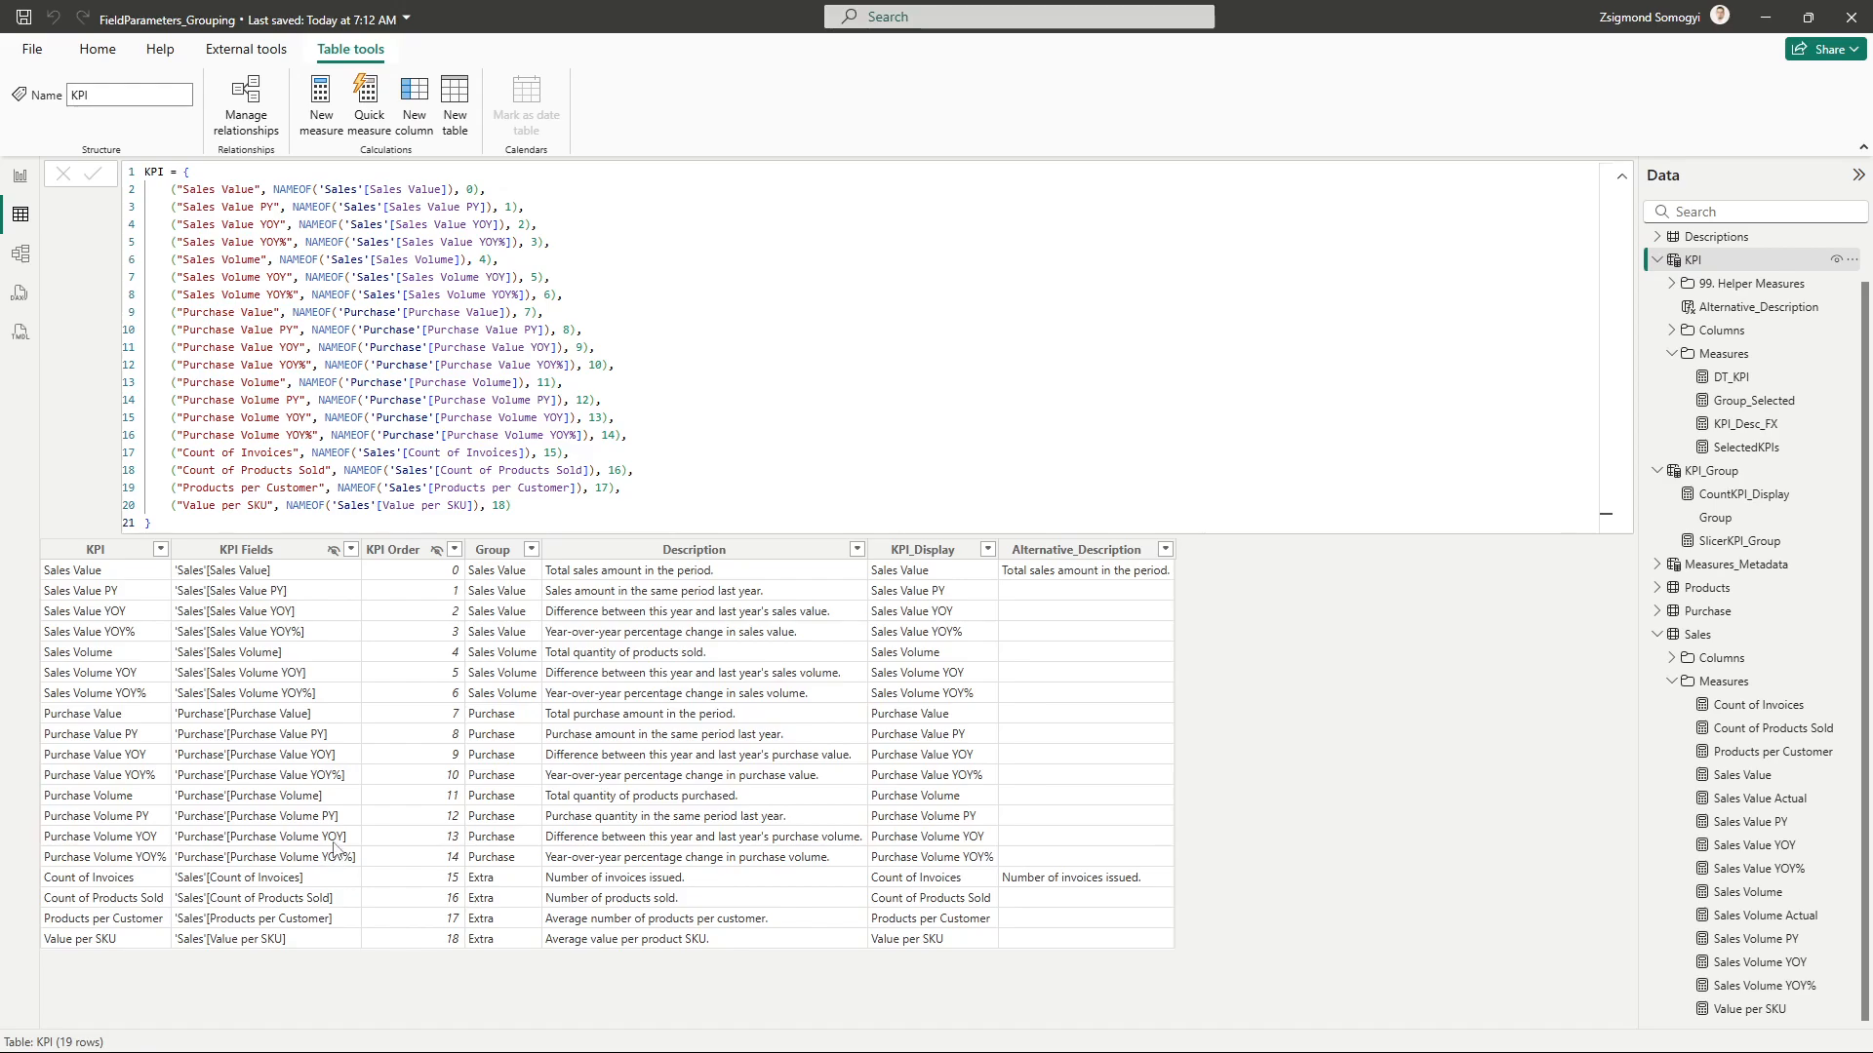
pyautogui.click(493, 550)
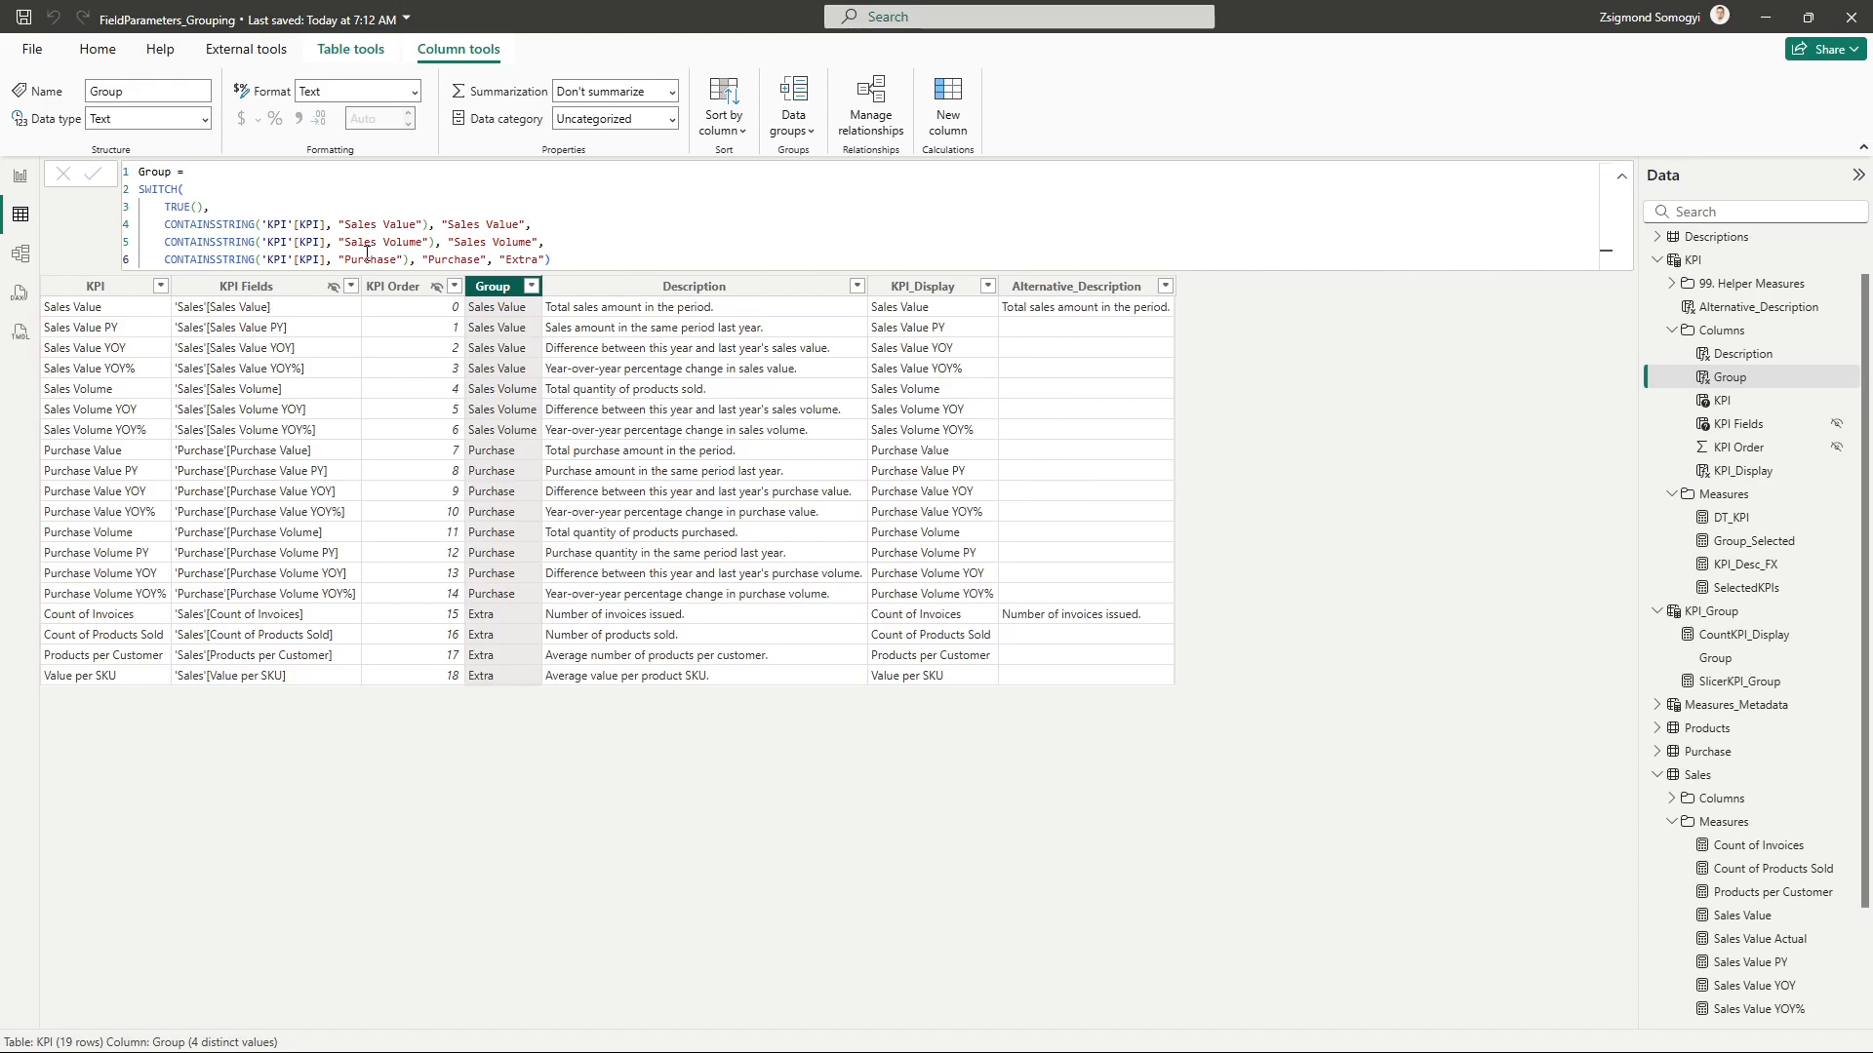
pyautogui.click(625, 285)
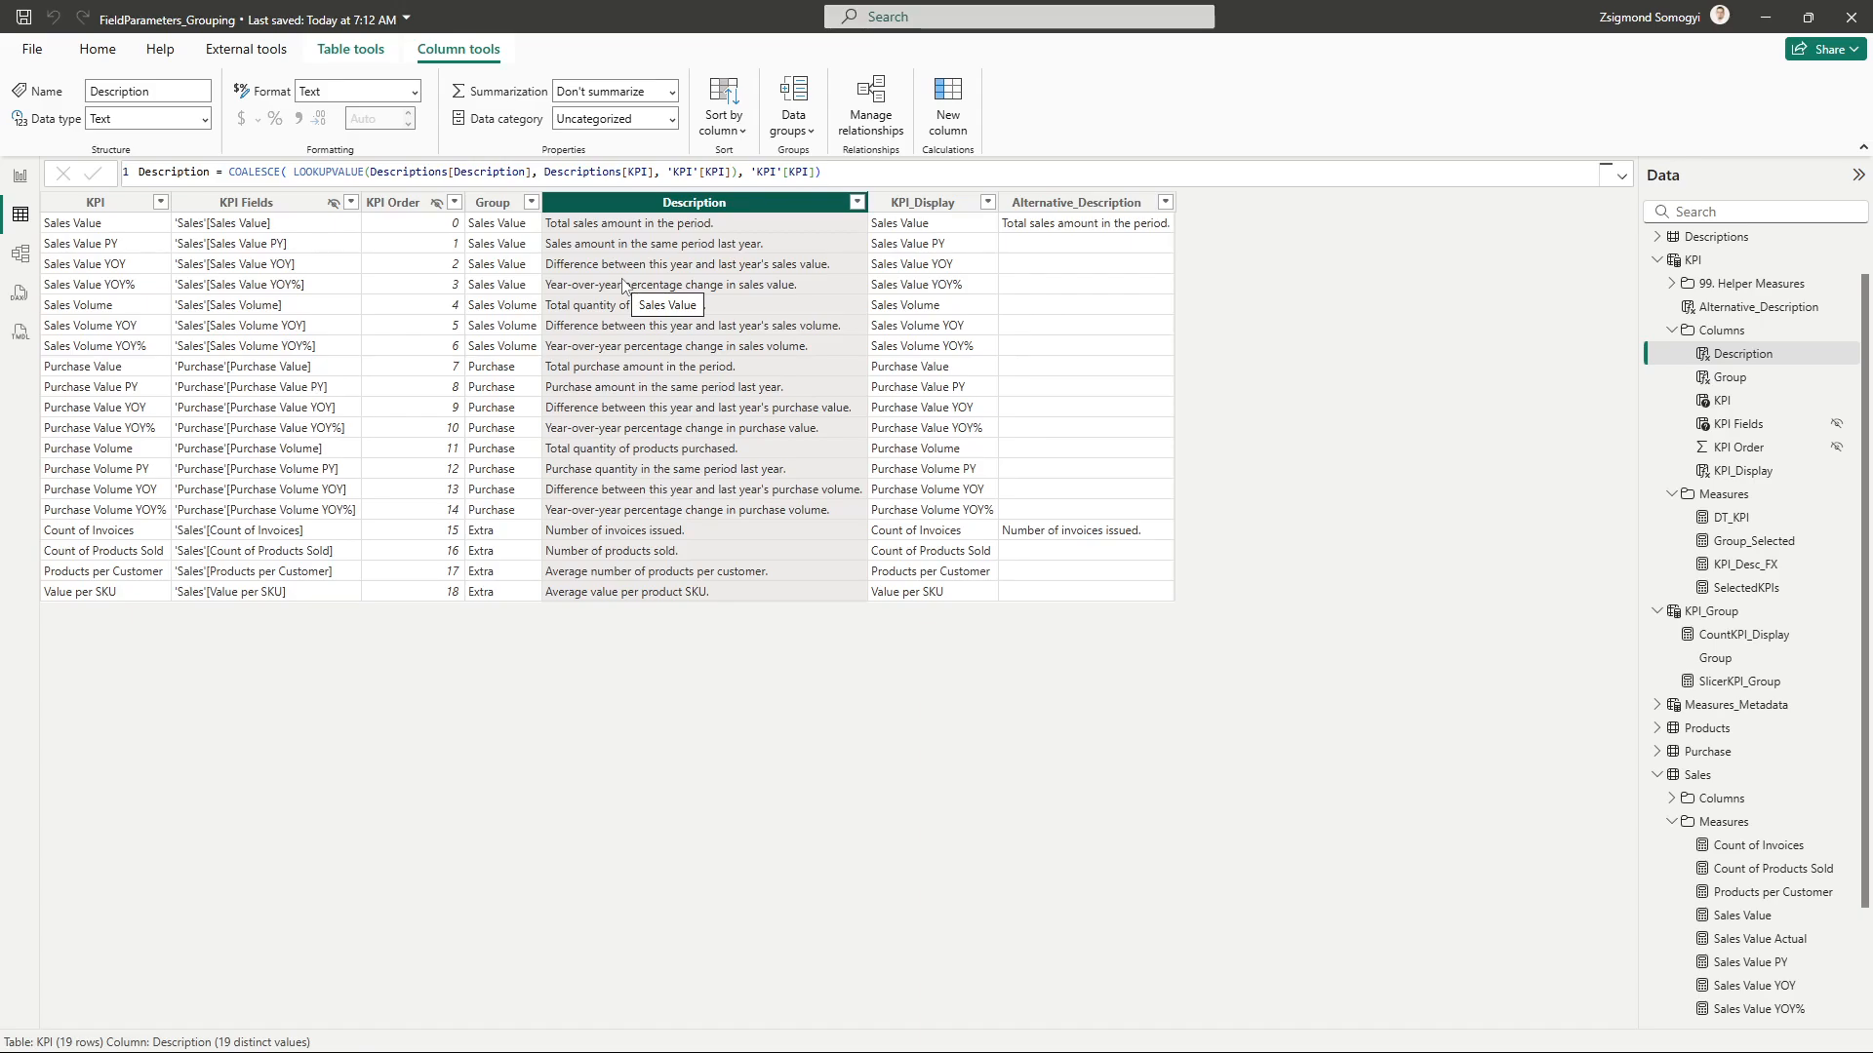
pyautogui.scroll(1, 1753, 295)
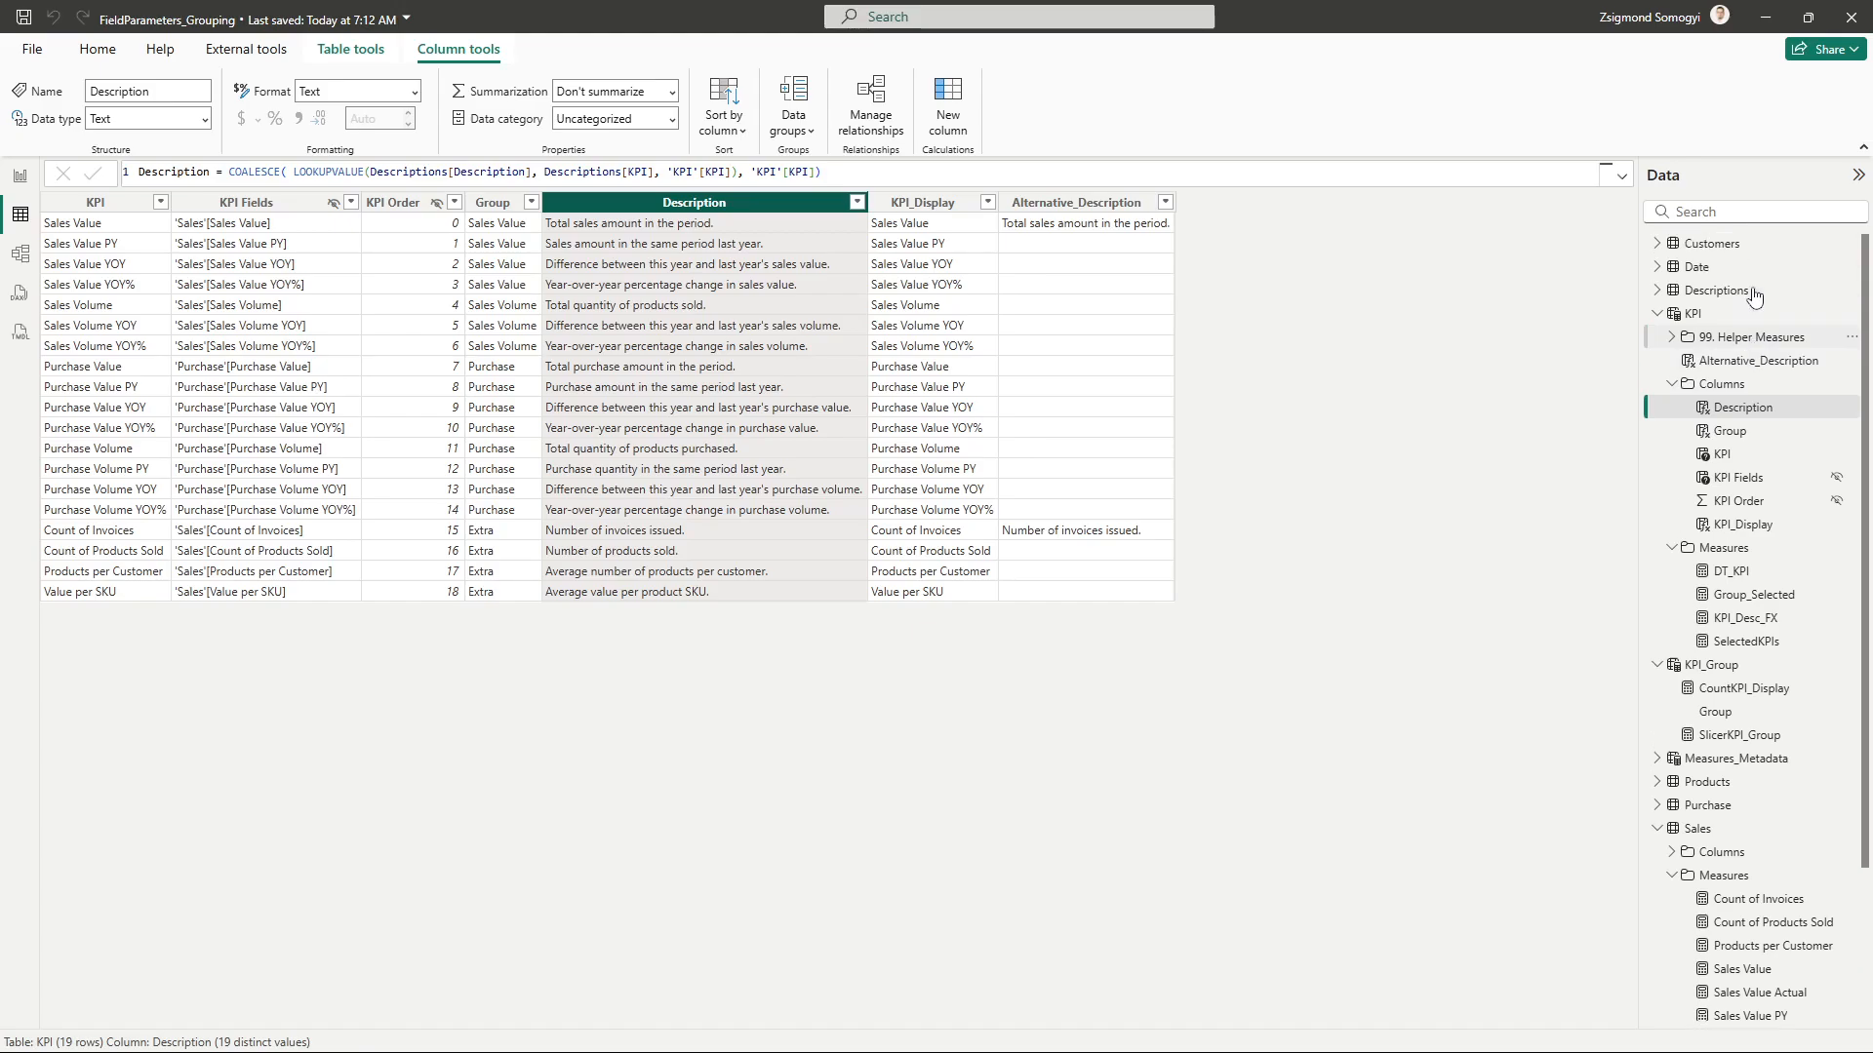
pyautogui.click(1746, 297)
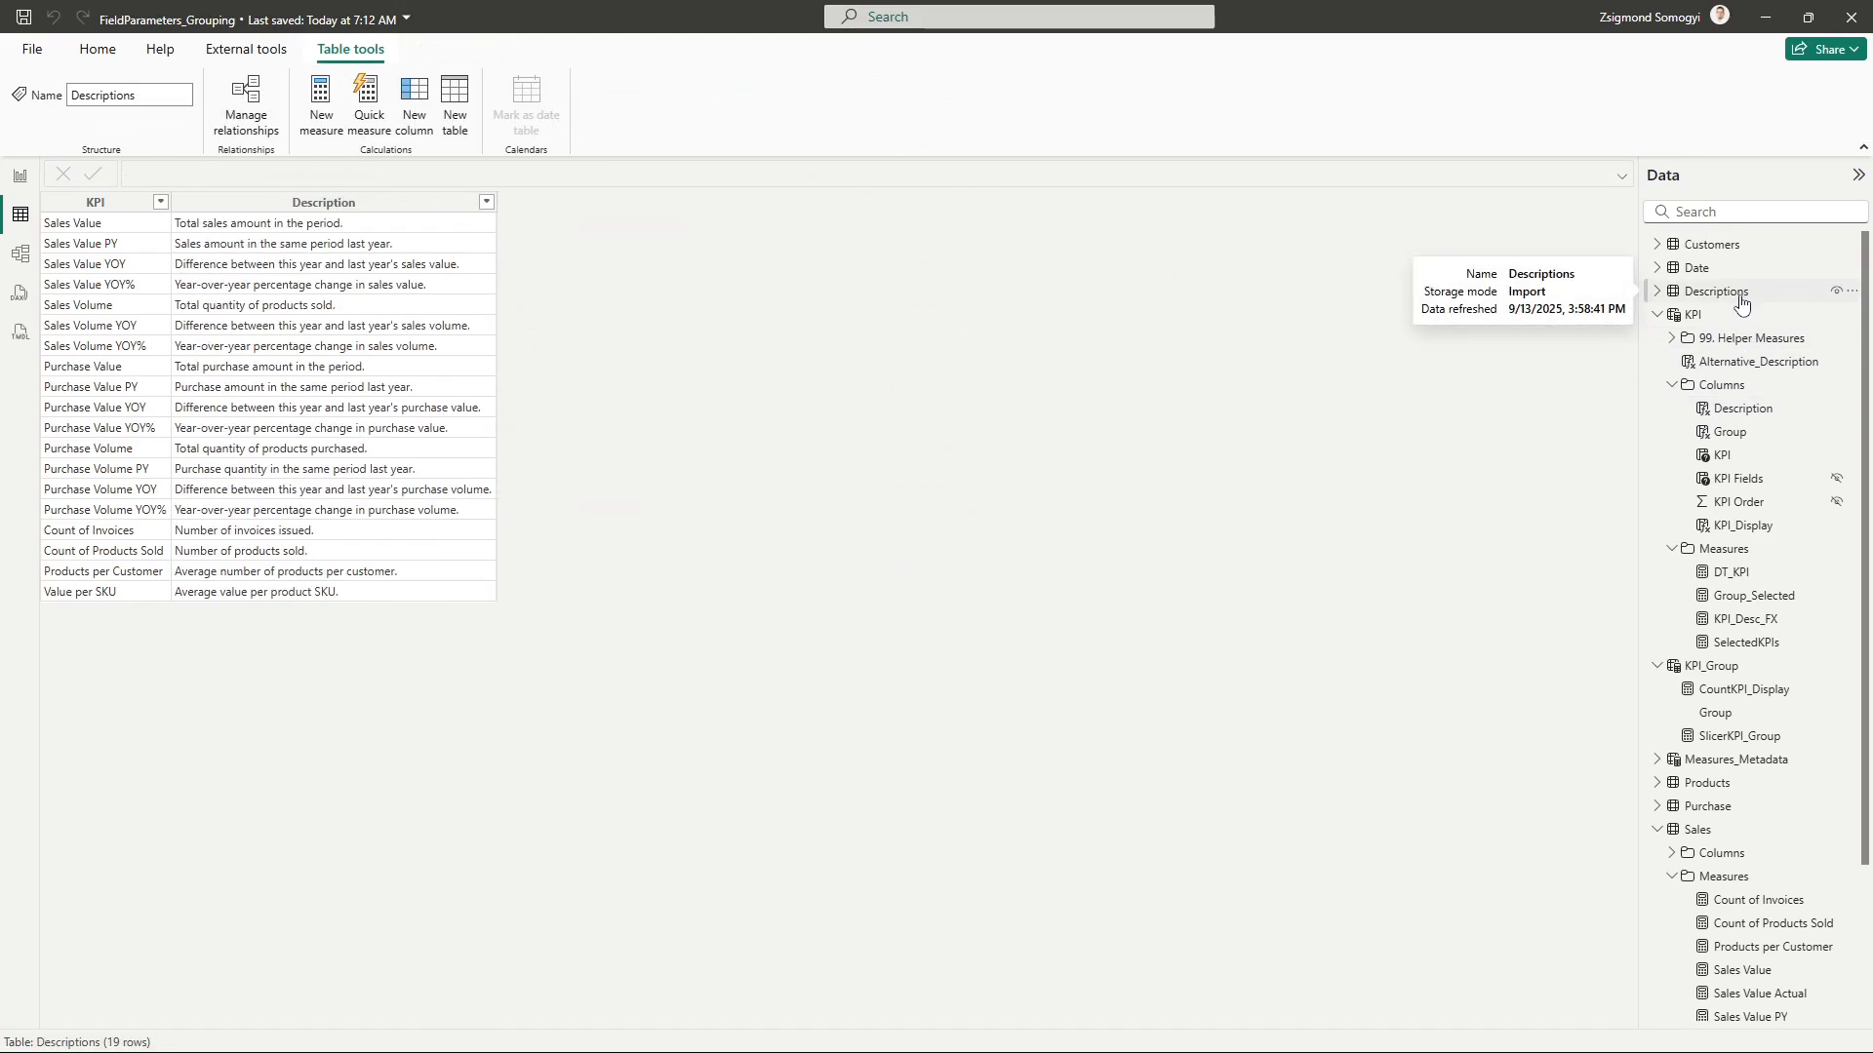
pyautogui.click(1694, 314)
pyautogui.click(712, 551)
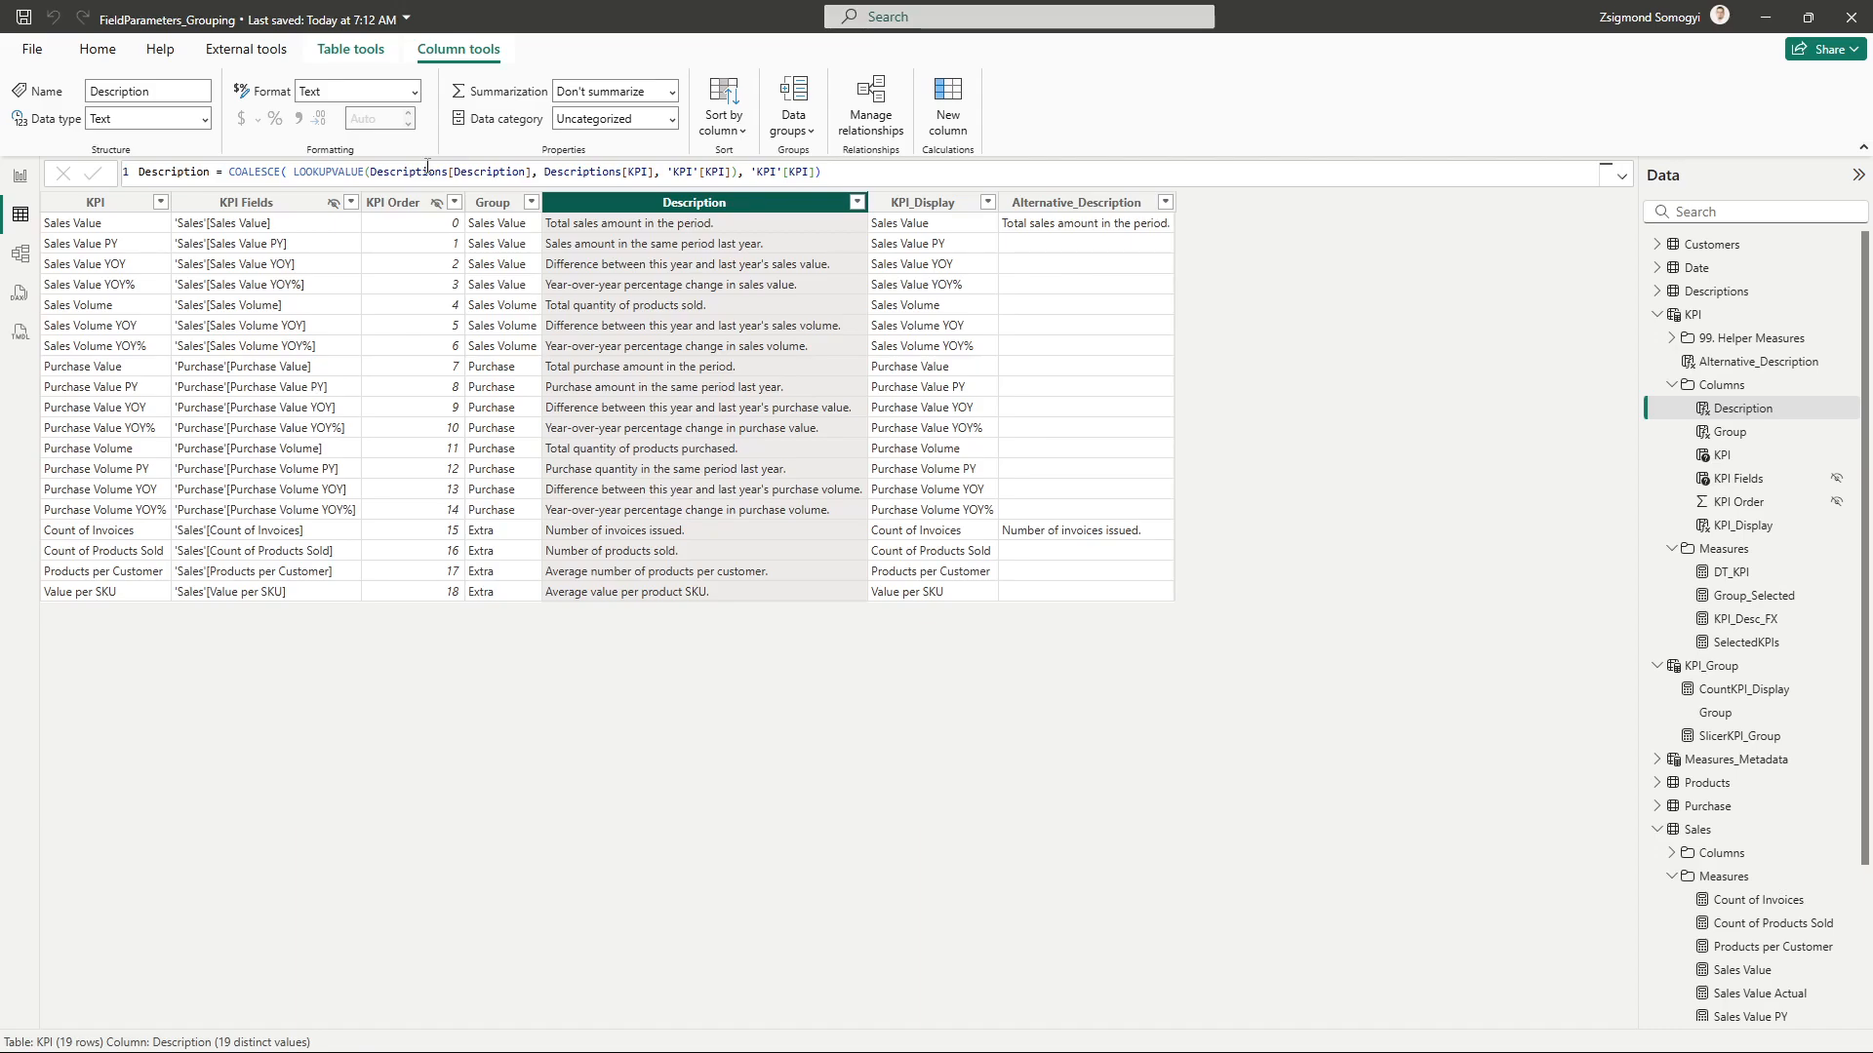
# Examine the formula of the KPI_Desc_FX measure in the KPI table.
pyautogui.click(1692, 314)
pyautogui.click(1737, 340)
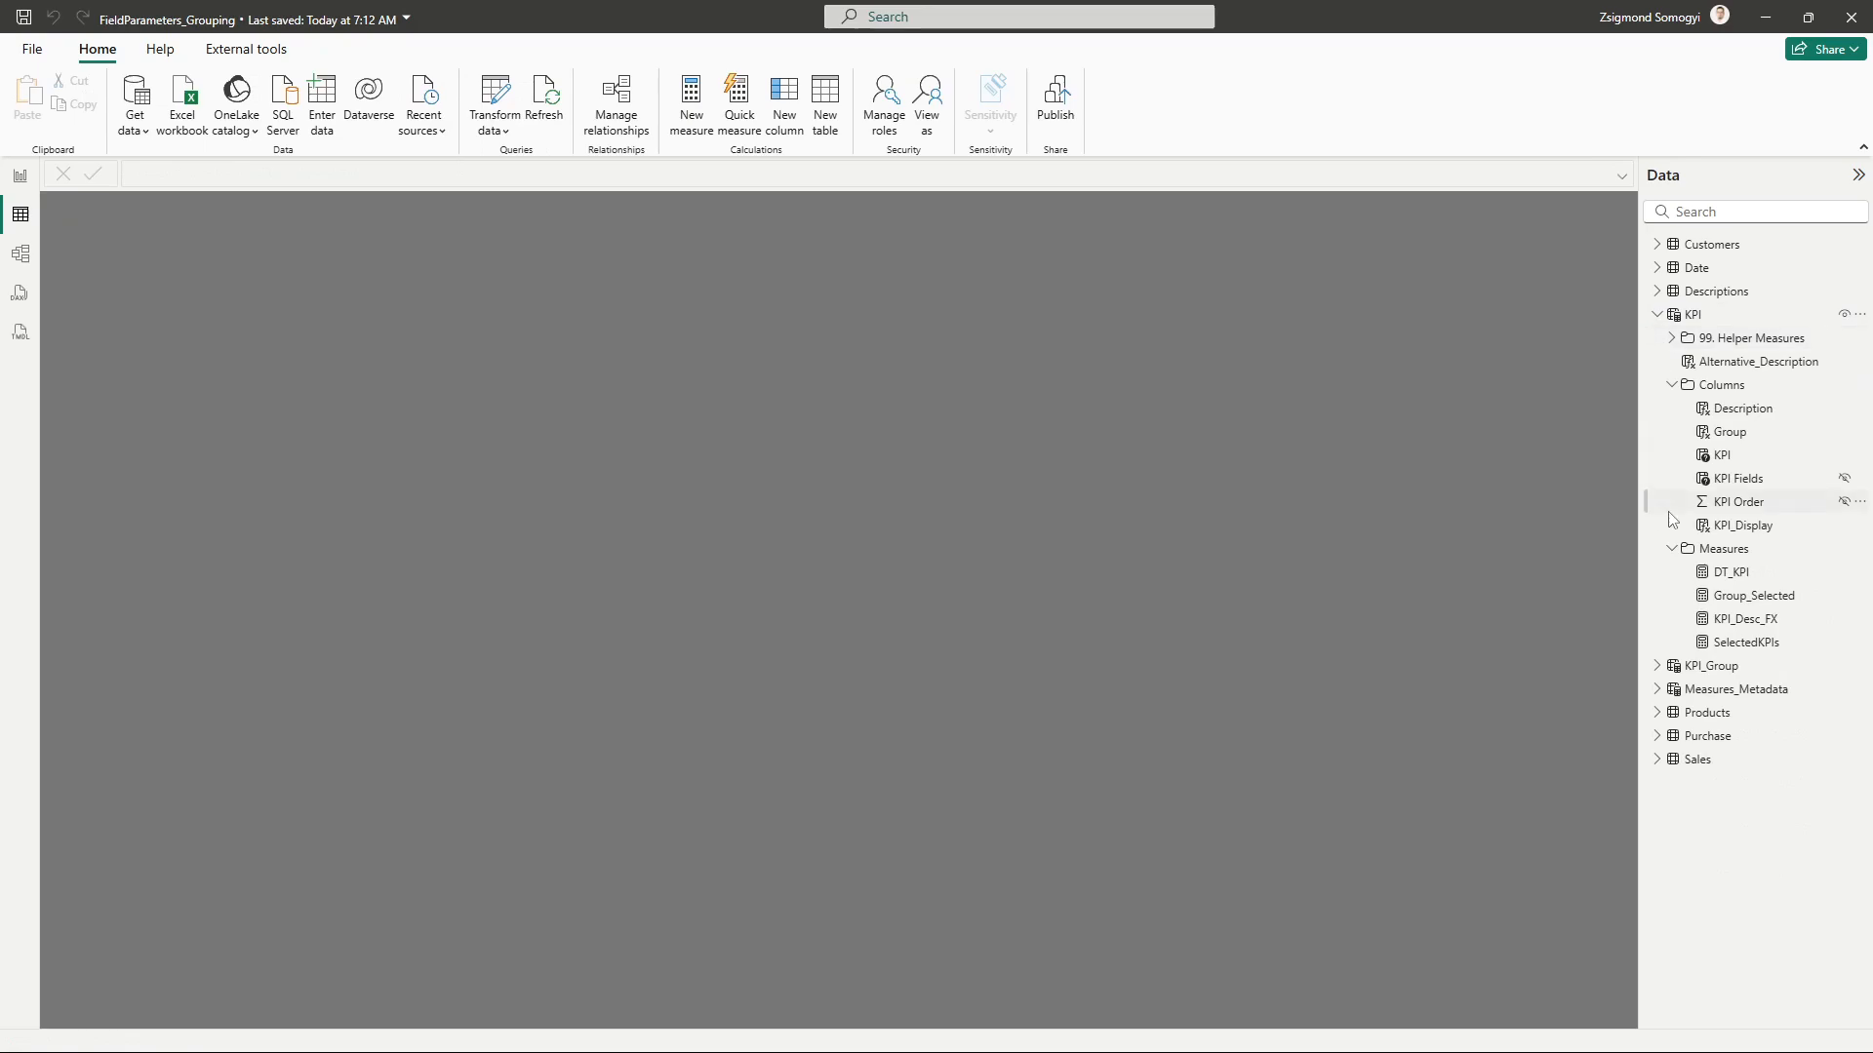
pyautogui.click(1672, 385)
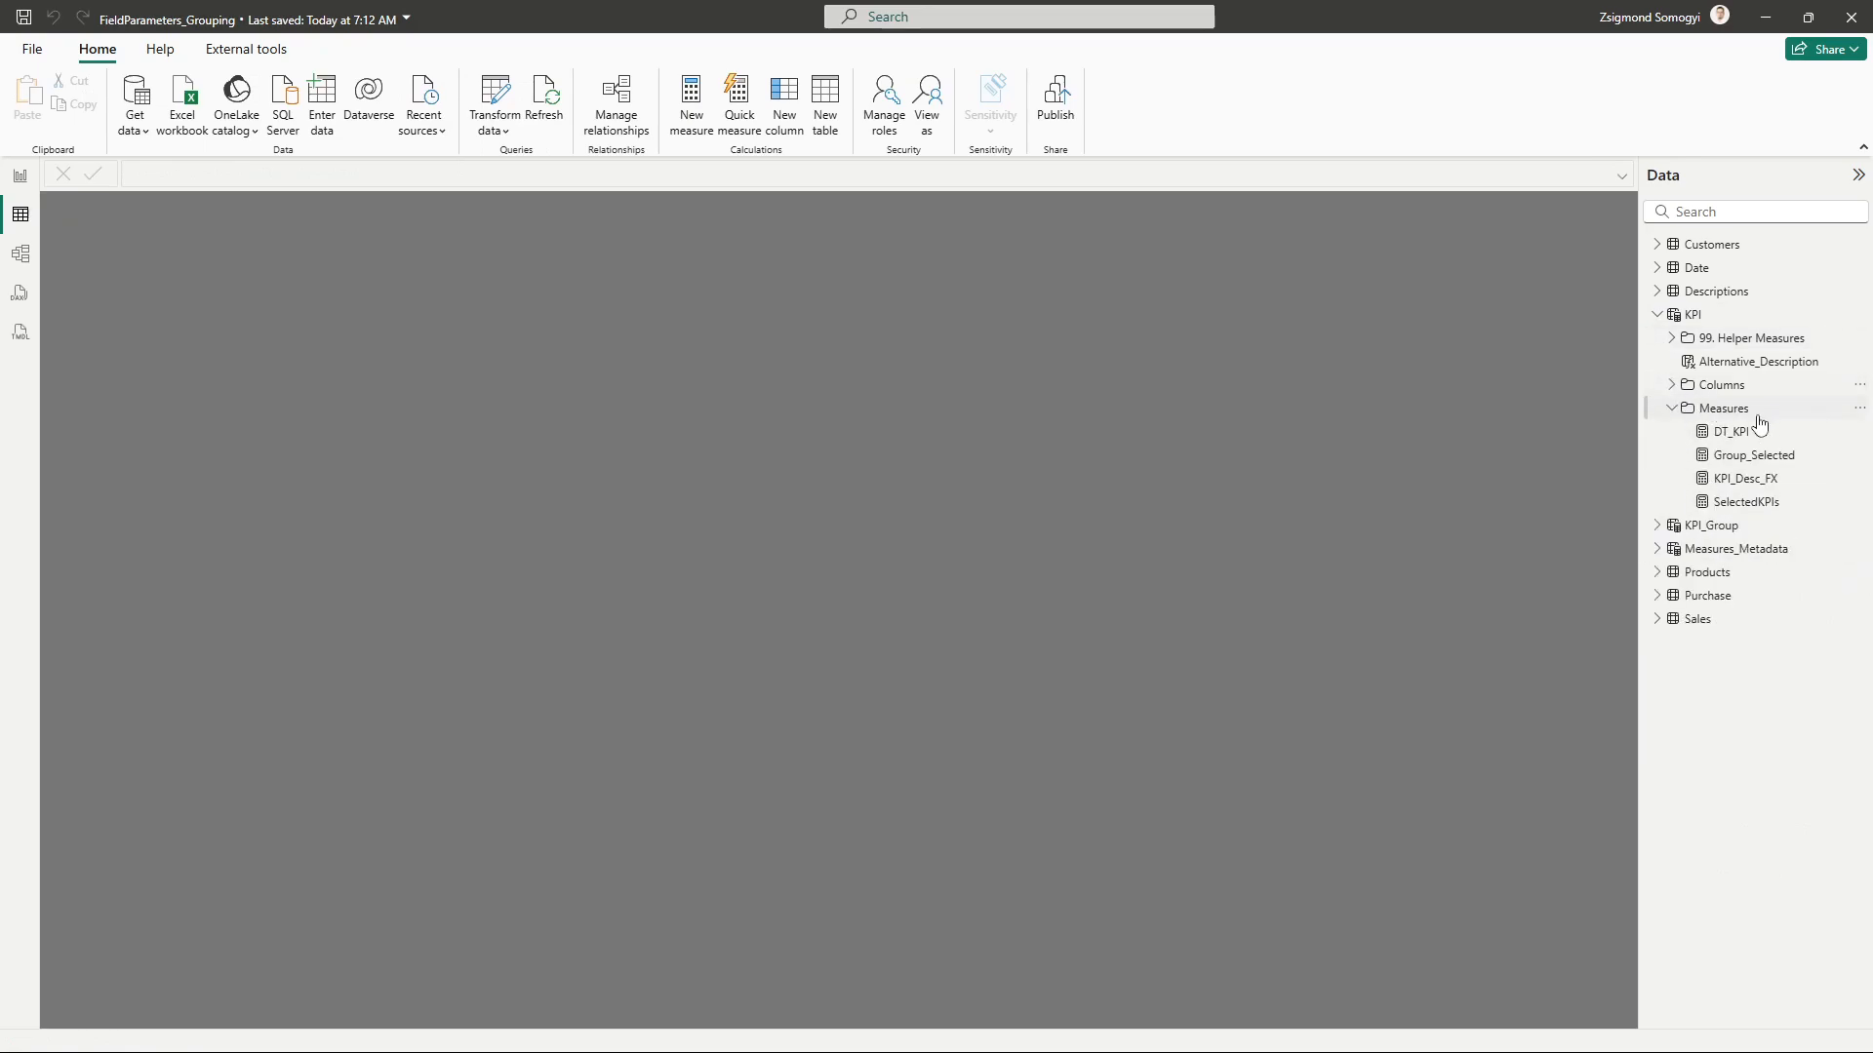
pyautogui.click(1751, 481)
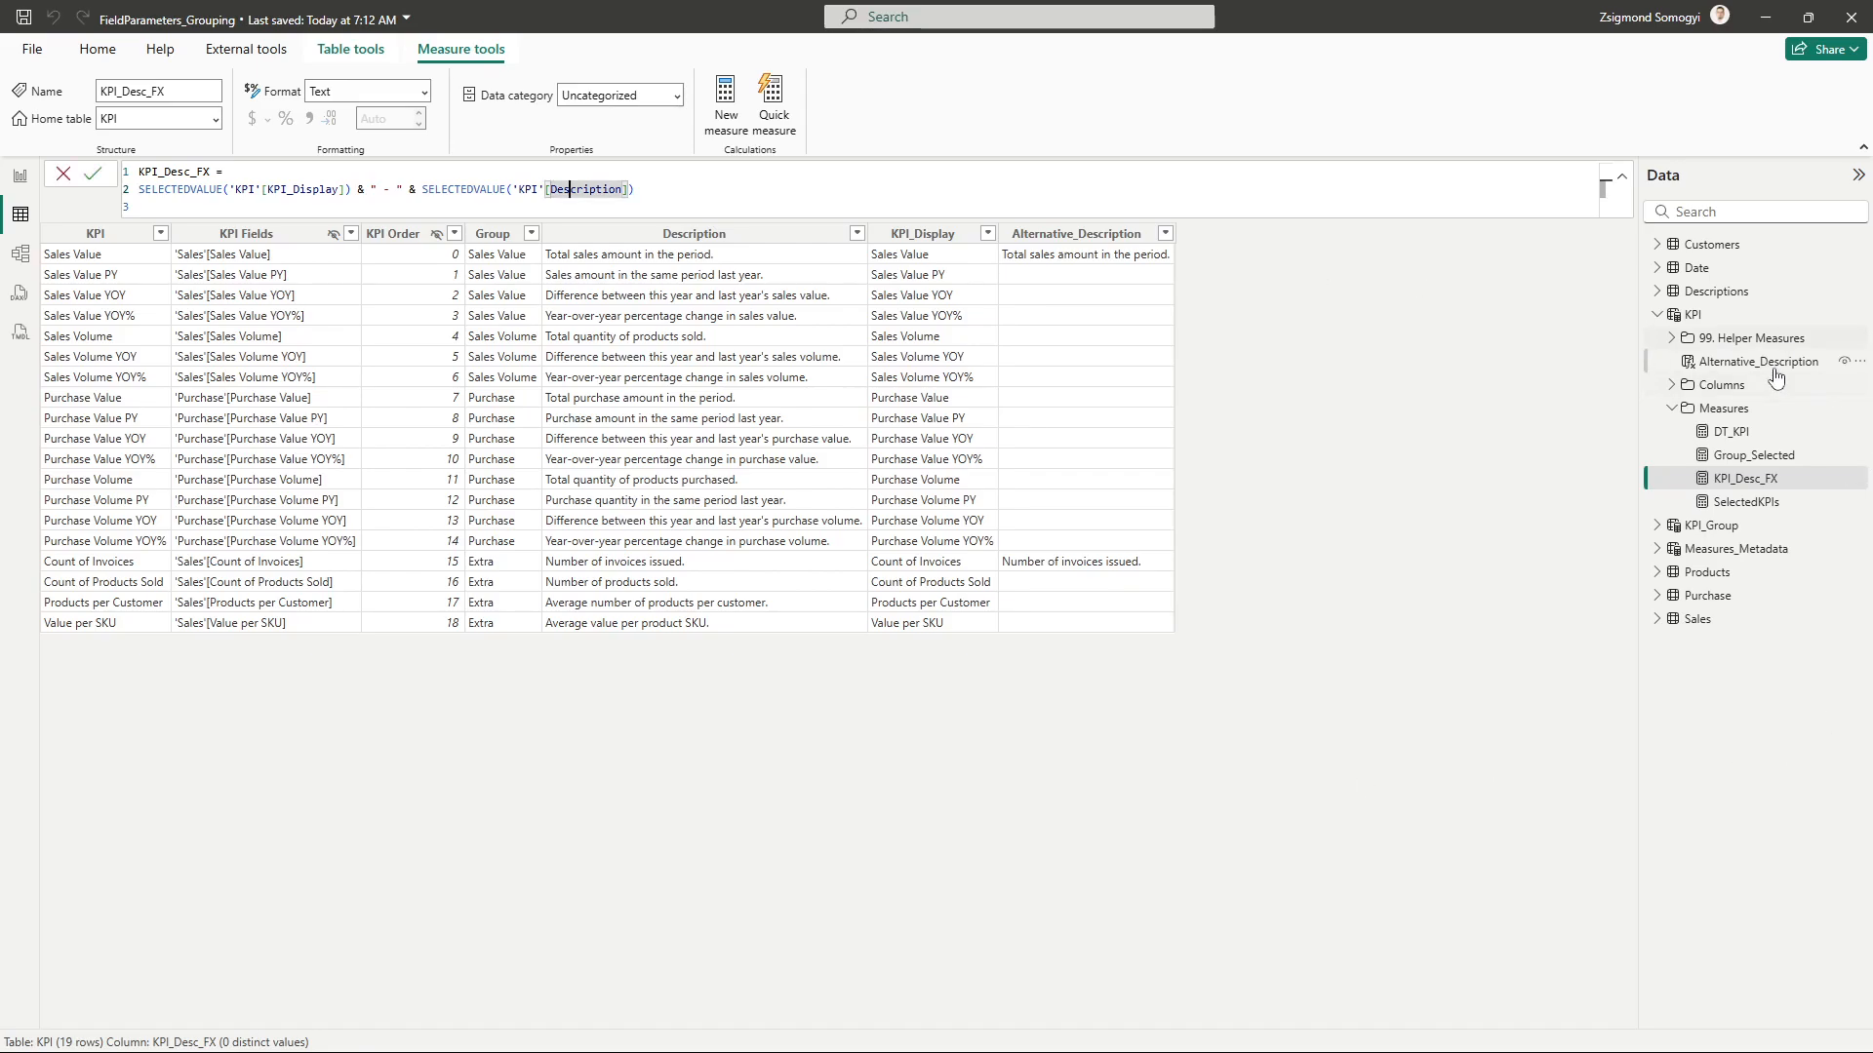
# Examine the Group_Selected measure's formula, especially its check of the KPI group against the KPI_Group values.
pyautogui.click(1767, 455)
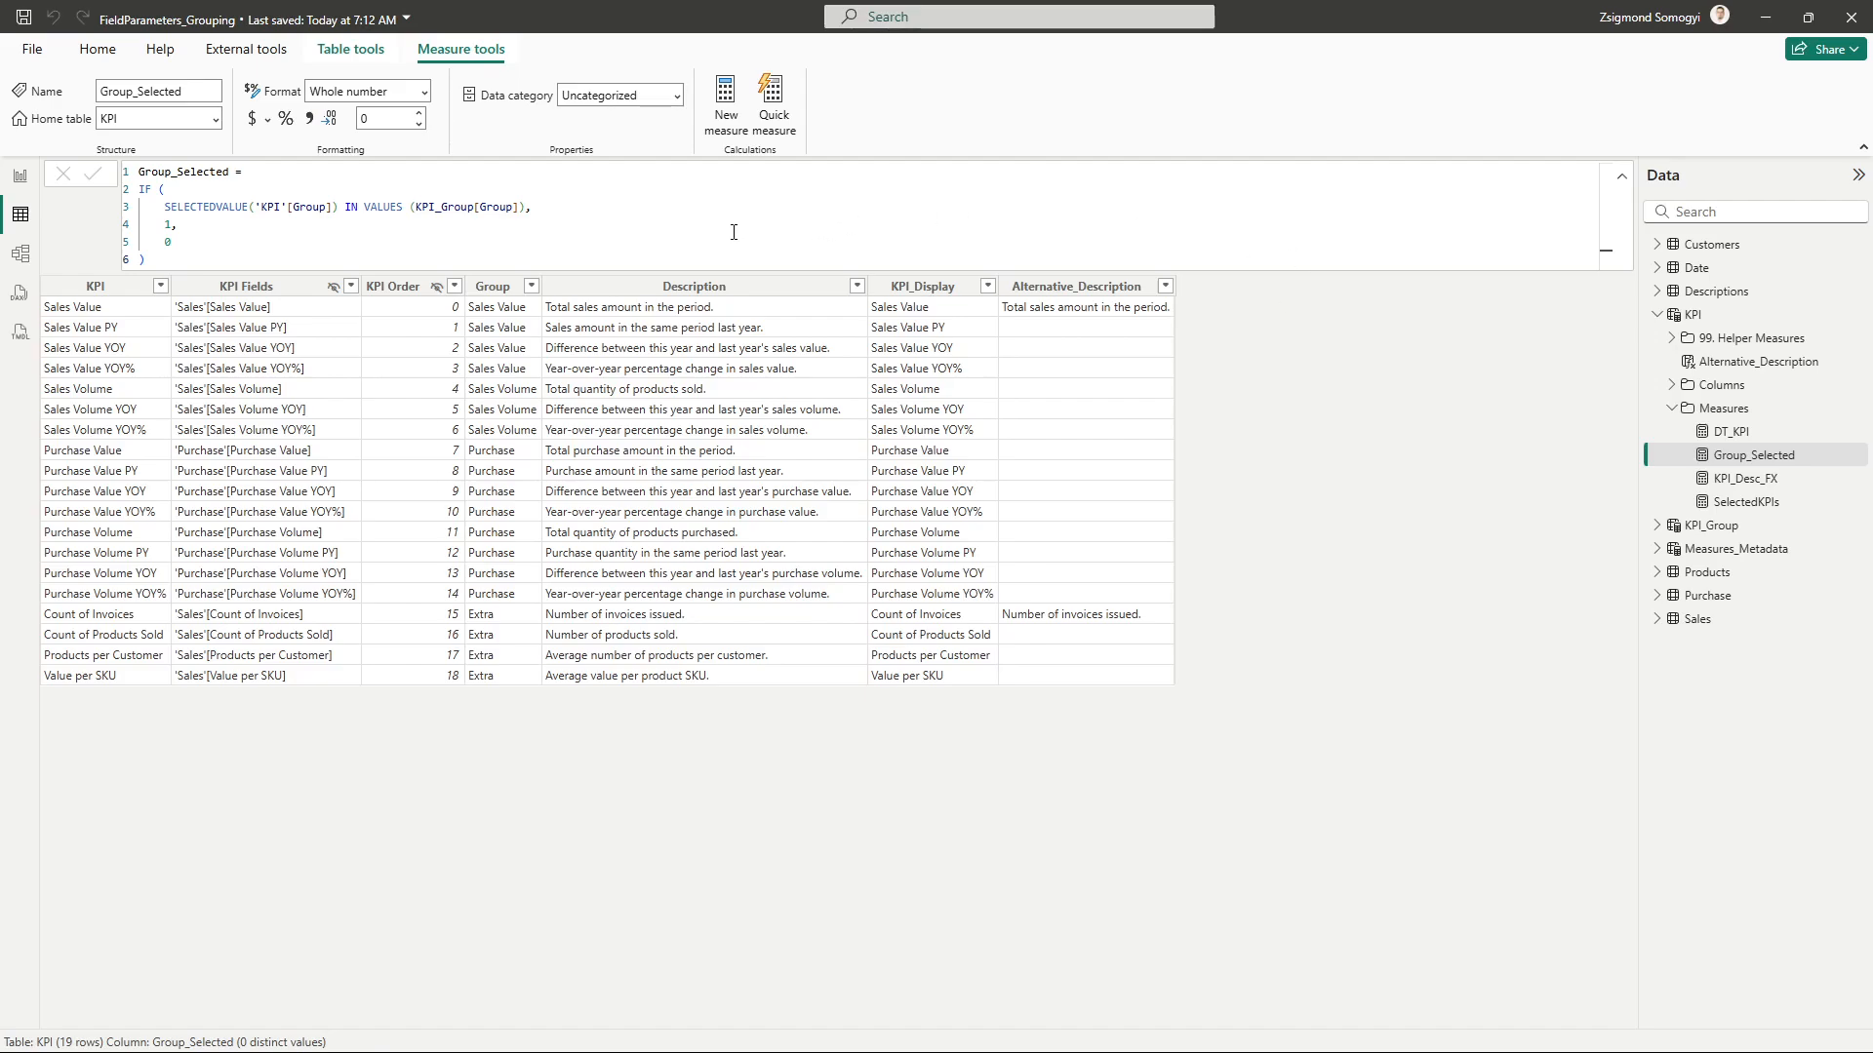
pyautogui.doubleClick(312, 208)
pyautogui.click(282, 228)
pyautogui.click(490, 238)
pyautogui.click(315, 228)
pyautogui.moveTo(363, 208); pyautogui.dragTo(428, 209)
pyautogui.click(429, 211)
pyautogui.click(400, 217)
# Examine the formulas of the DT_KPI and SelectedKPIs measures in the KPI table.
pyautogui.click(1773, 432)
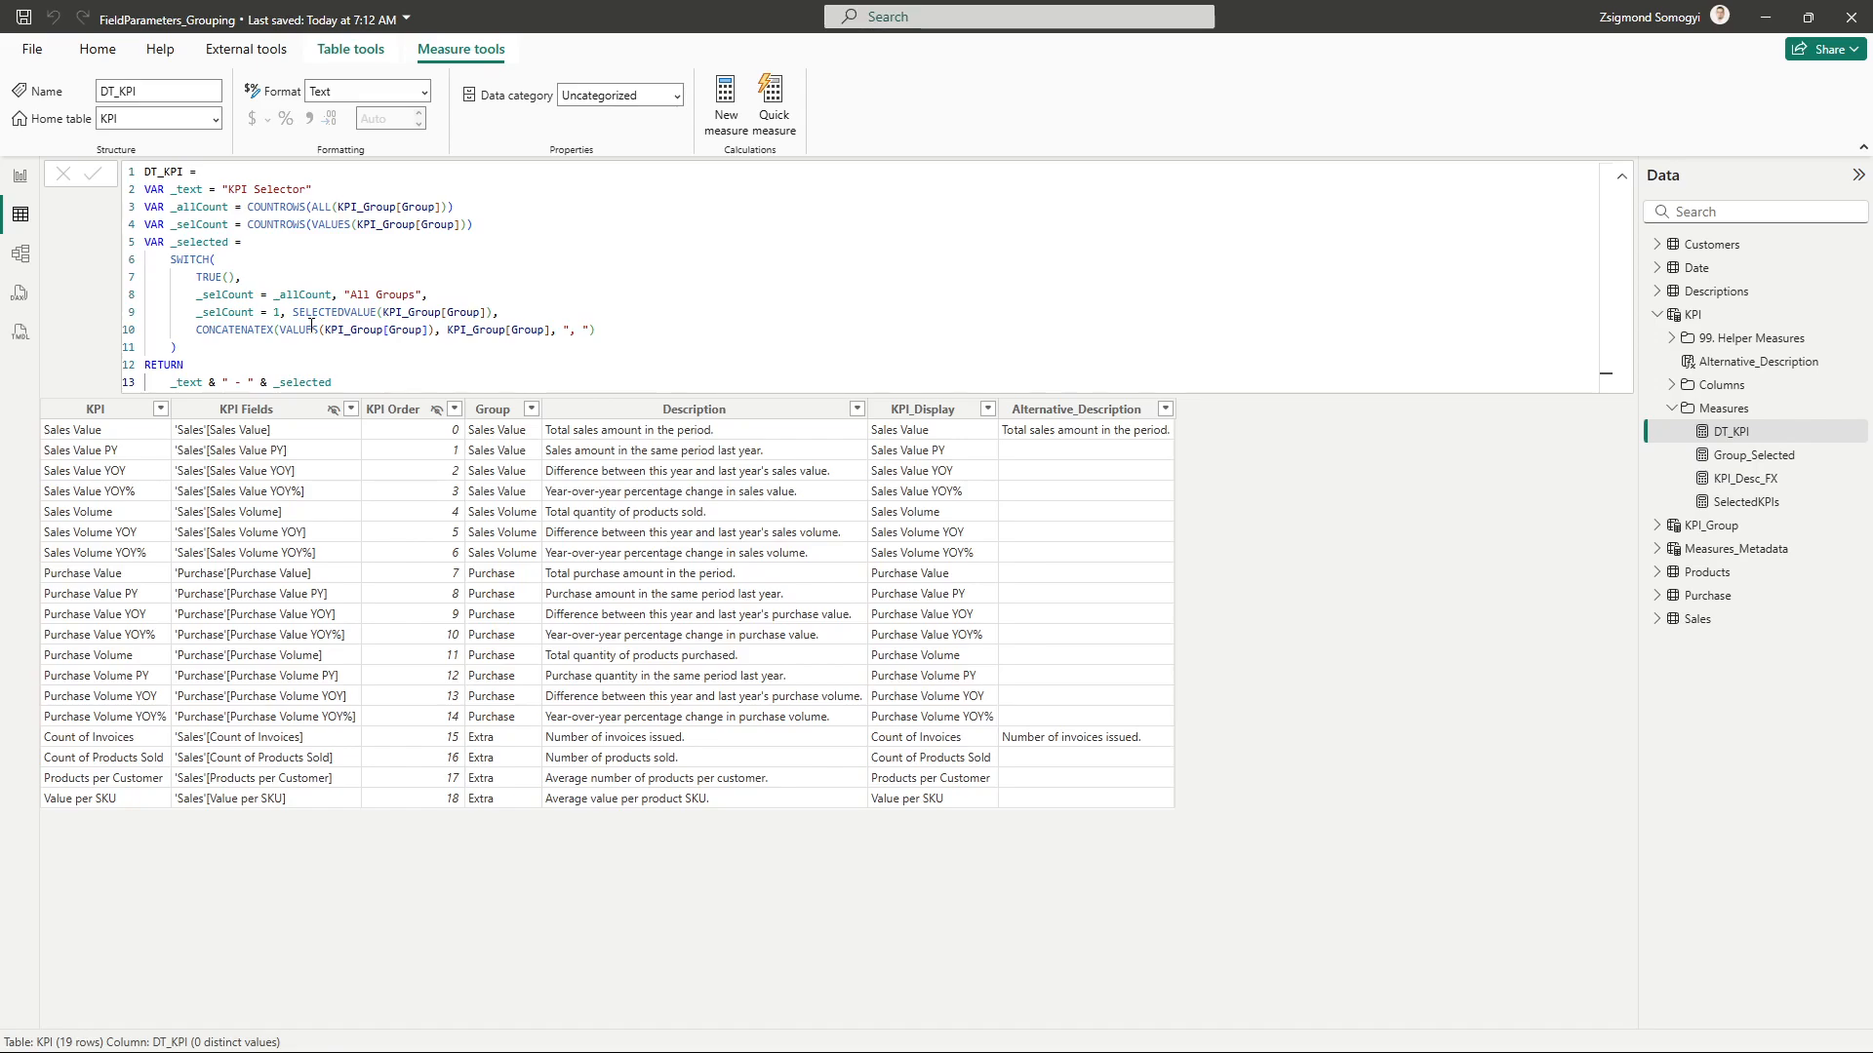
pyautogui.click(1746, 502)
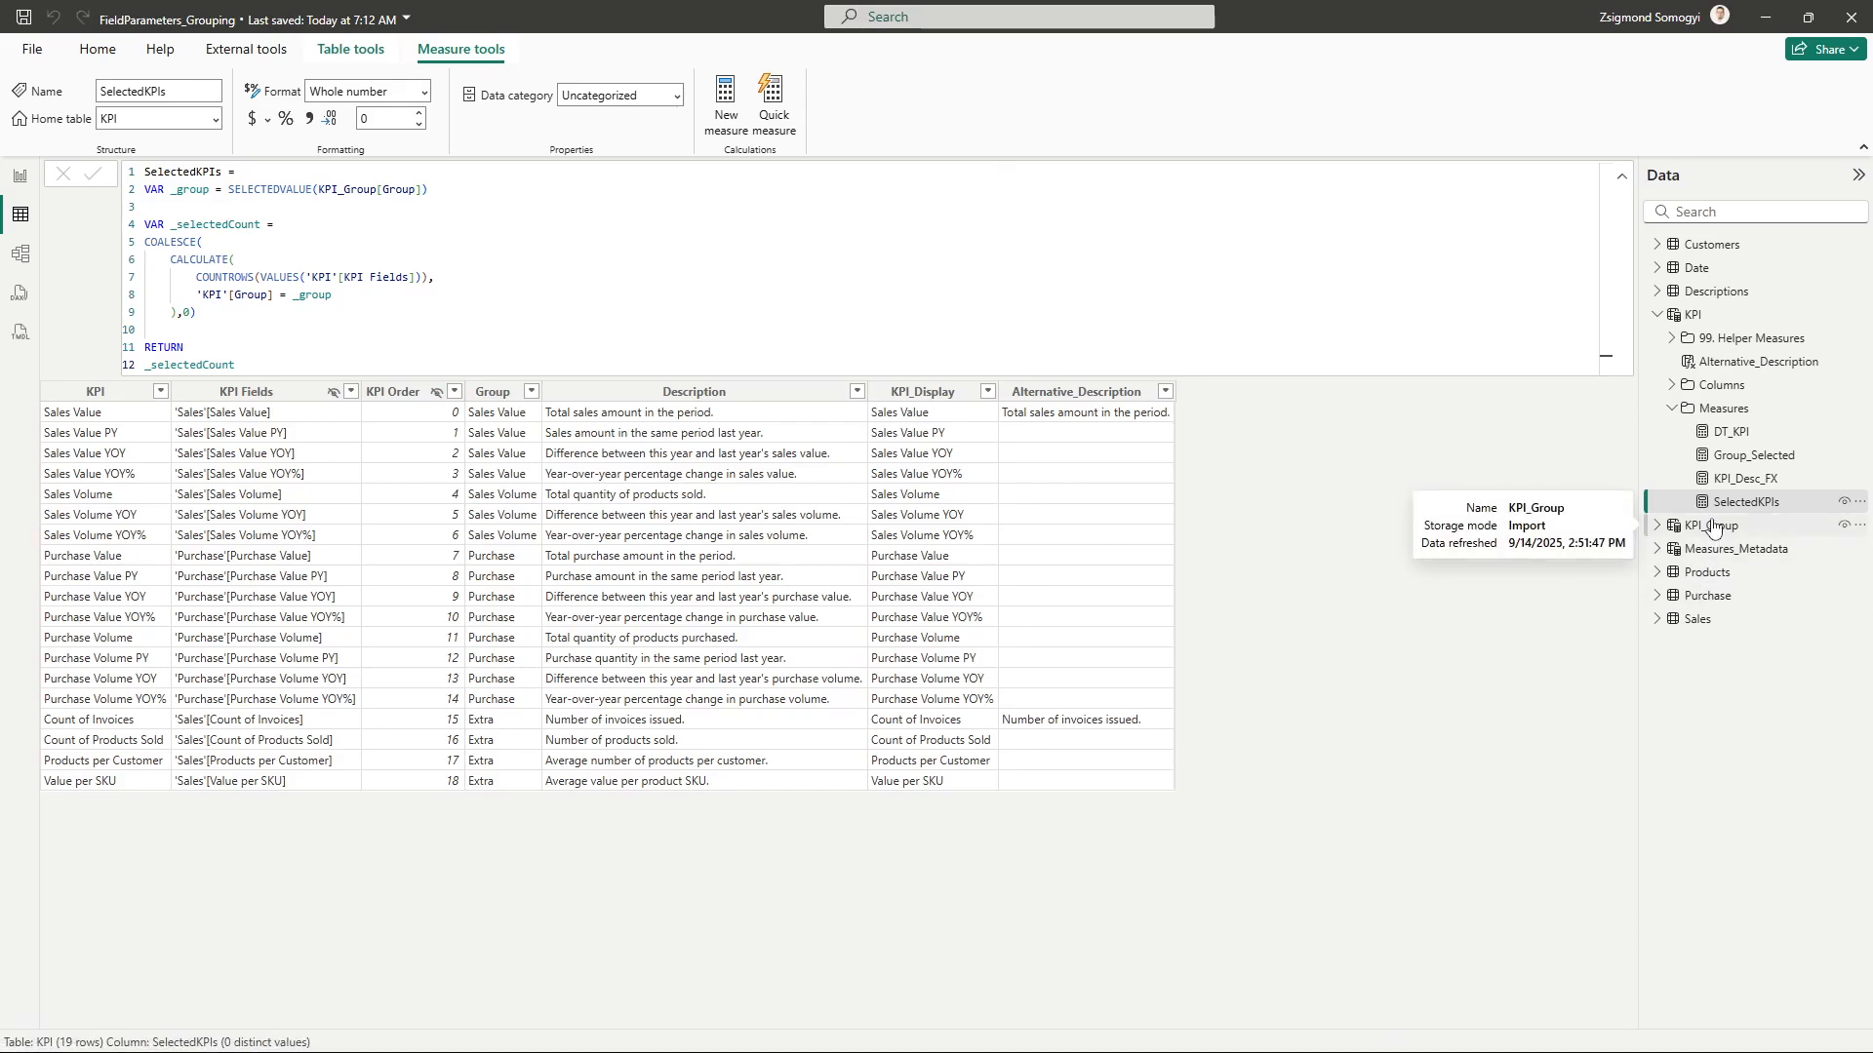
# Examine the CountKPI_Display measure of the KPI_Group table, comparing its simple and advanced return expressions.
pyautogui.click(1657, 525)
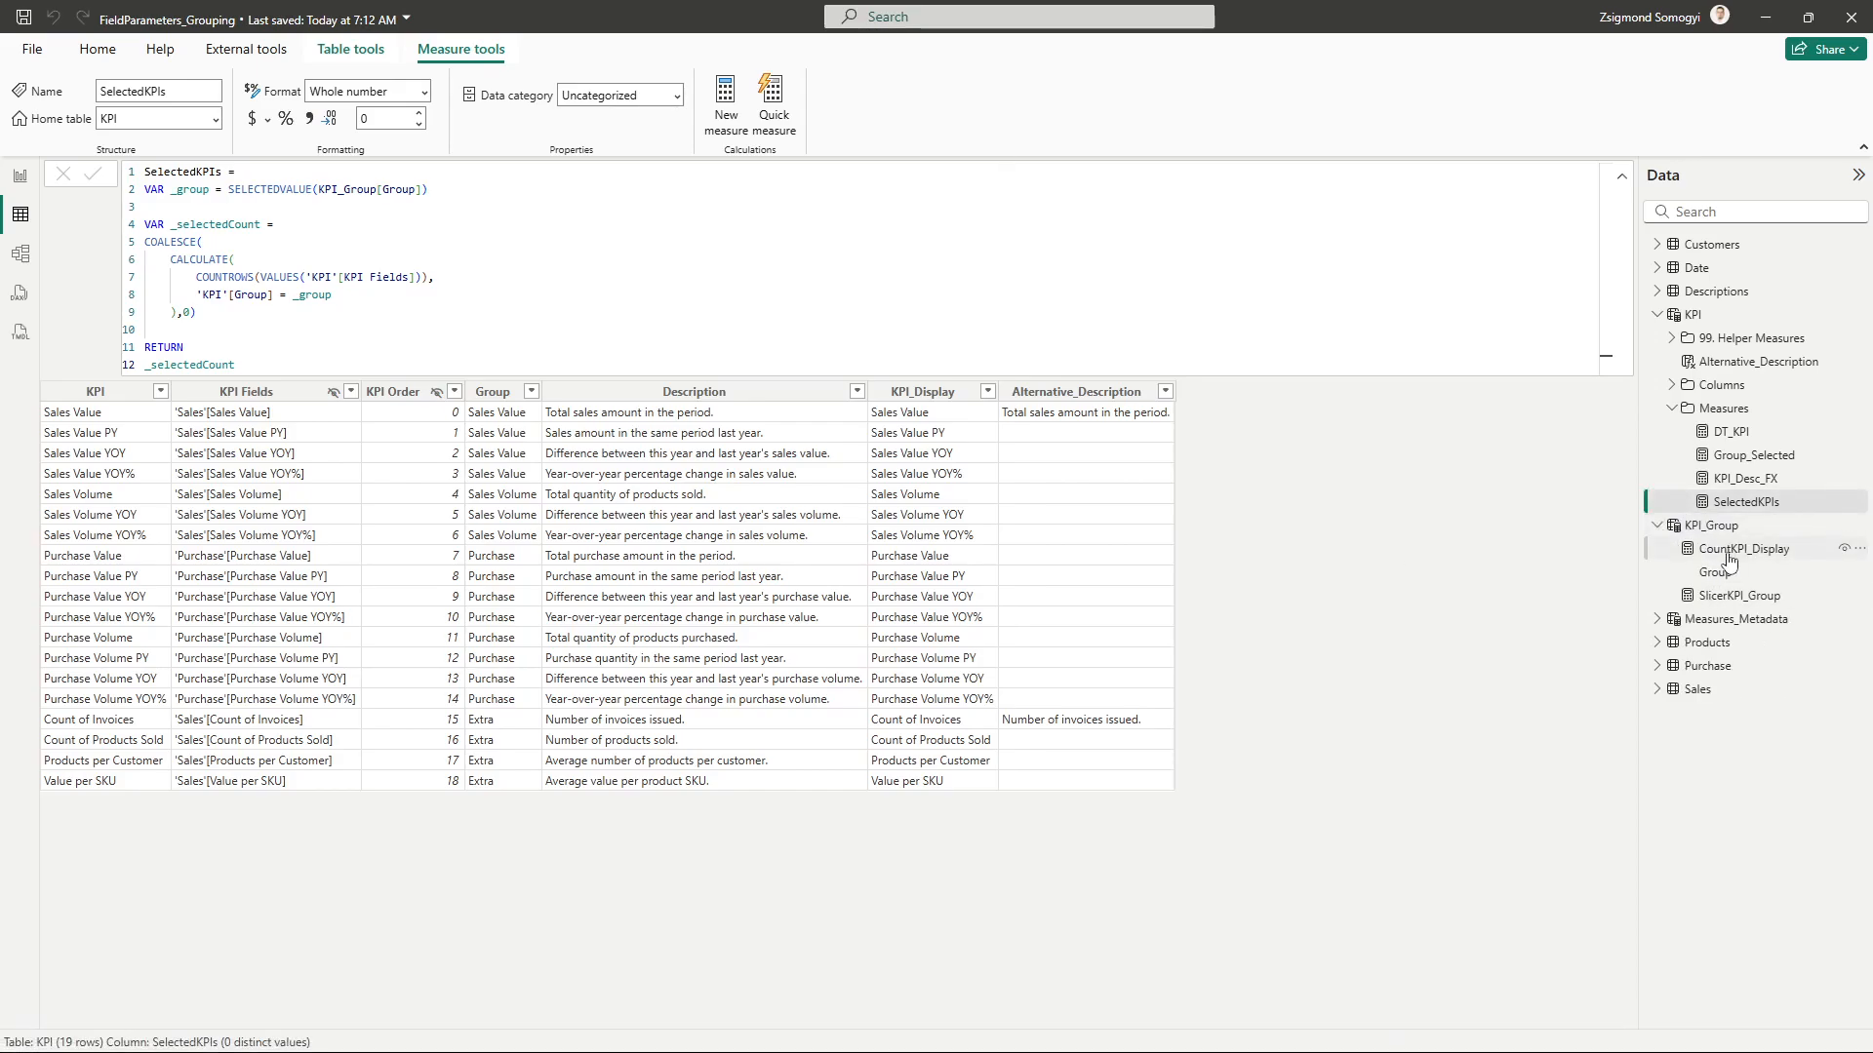
pyautogui.click(1744, 549)
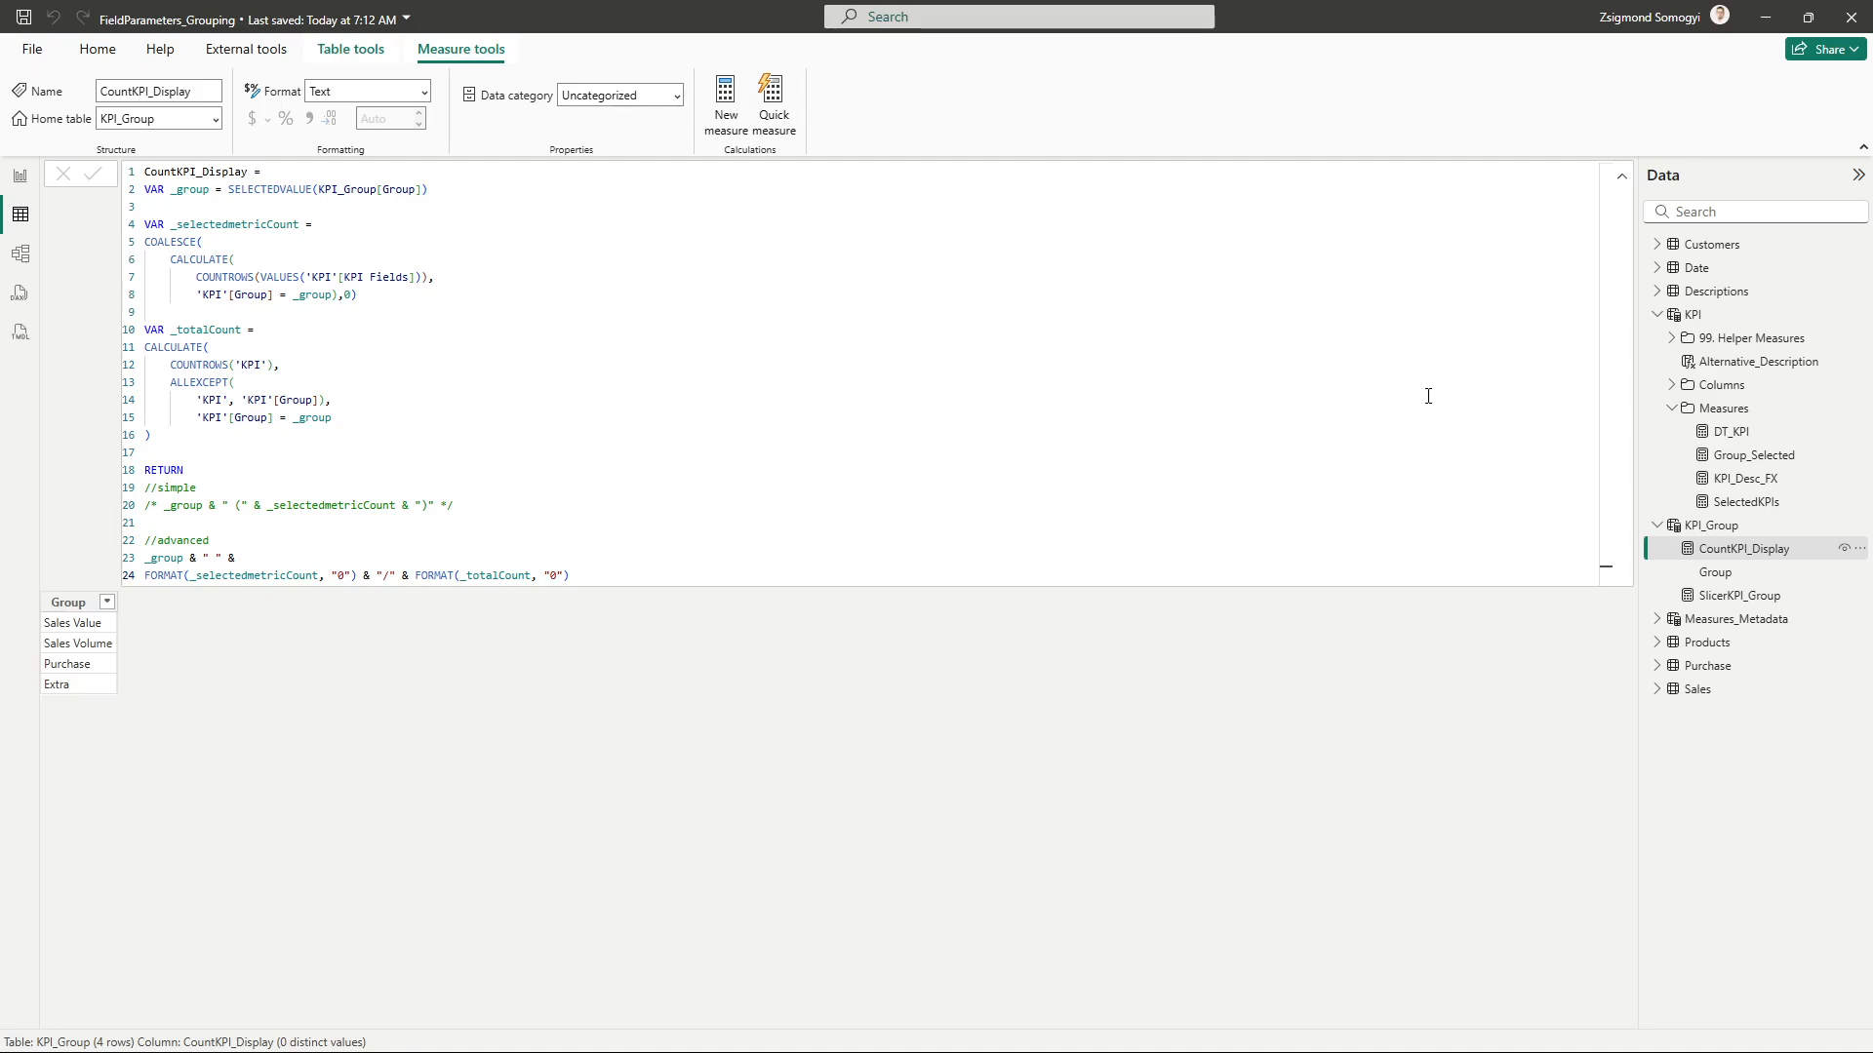
pyautogui.moveTo(575, 576); pyautogui.dragTo(315, 515)
pyautogui.click(315, 515)
pyautogui.moveTo(457, 505); pyautogui.dragTo(196, 488)
pyautogui.click(355, 541)
pyautogui.click(607, 575)
# Return to the report page and check the fields assigned to the KPI Selector and KPI Groups slicers.
pyautogui.click(21, 176)
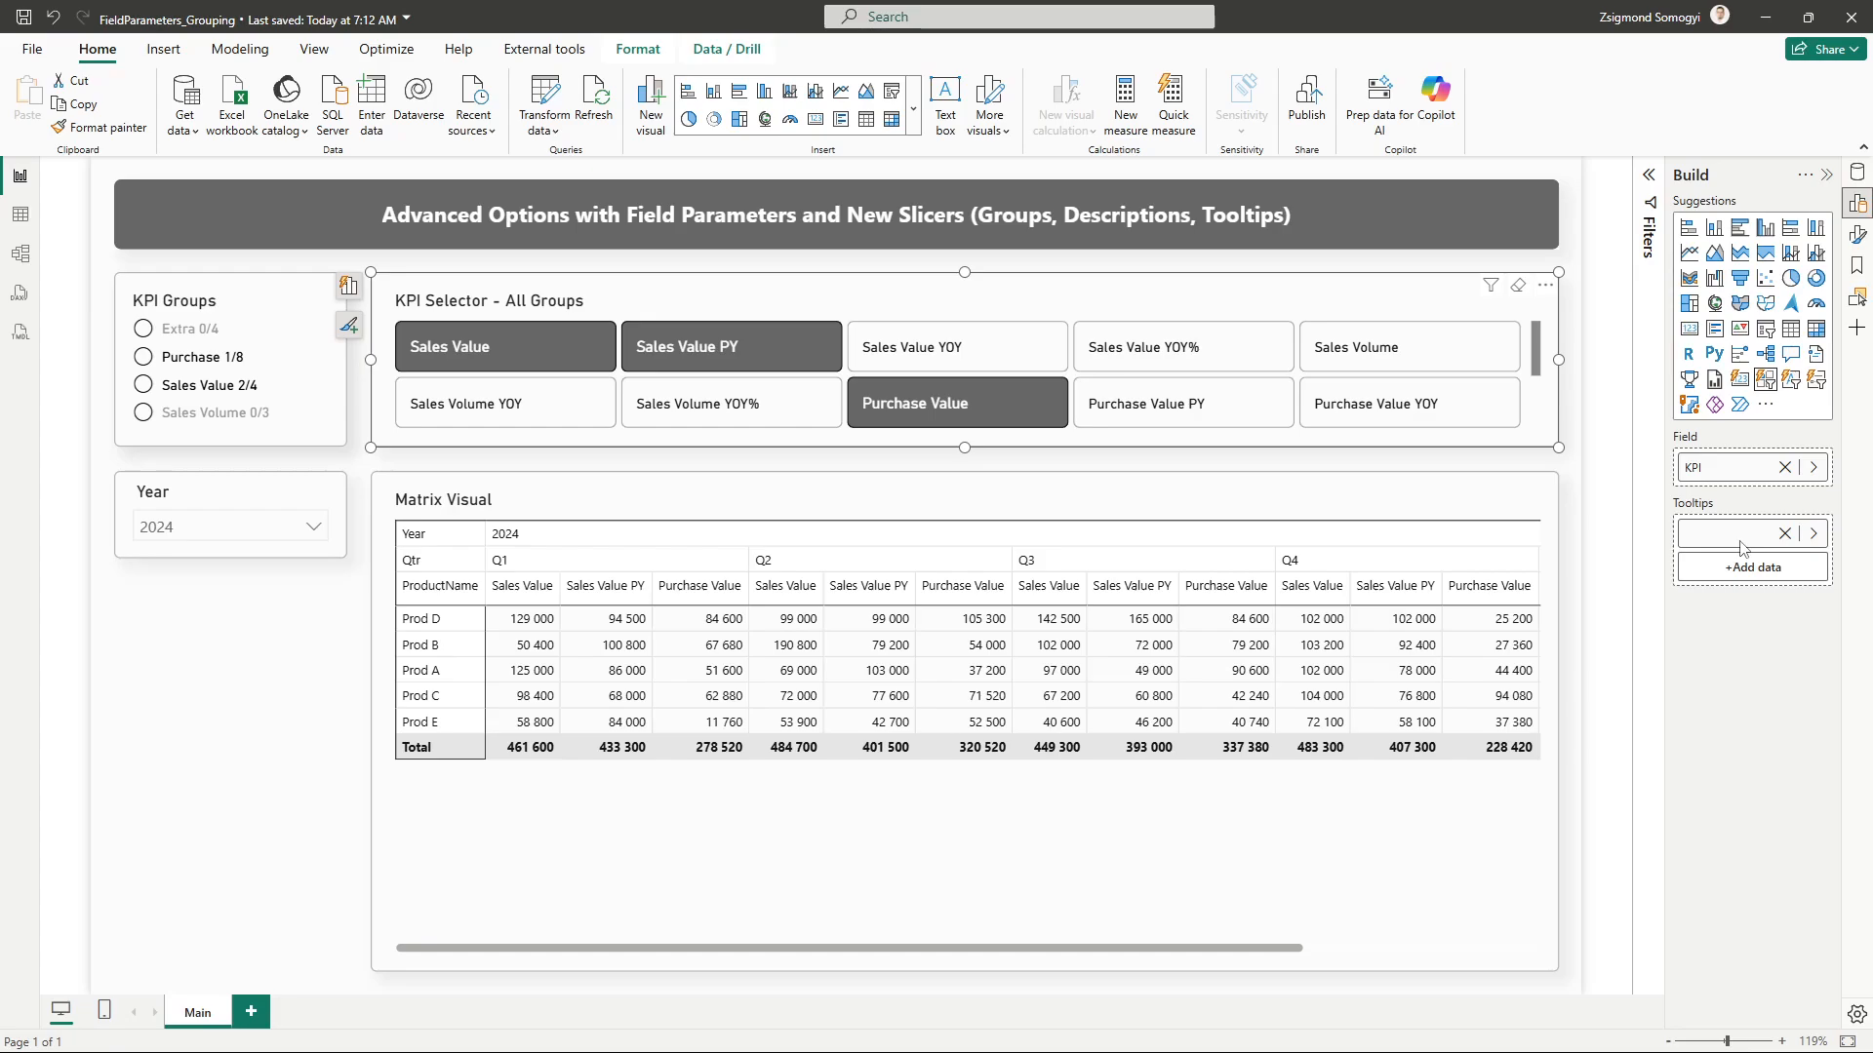
pyautogui.click(176, 291)
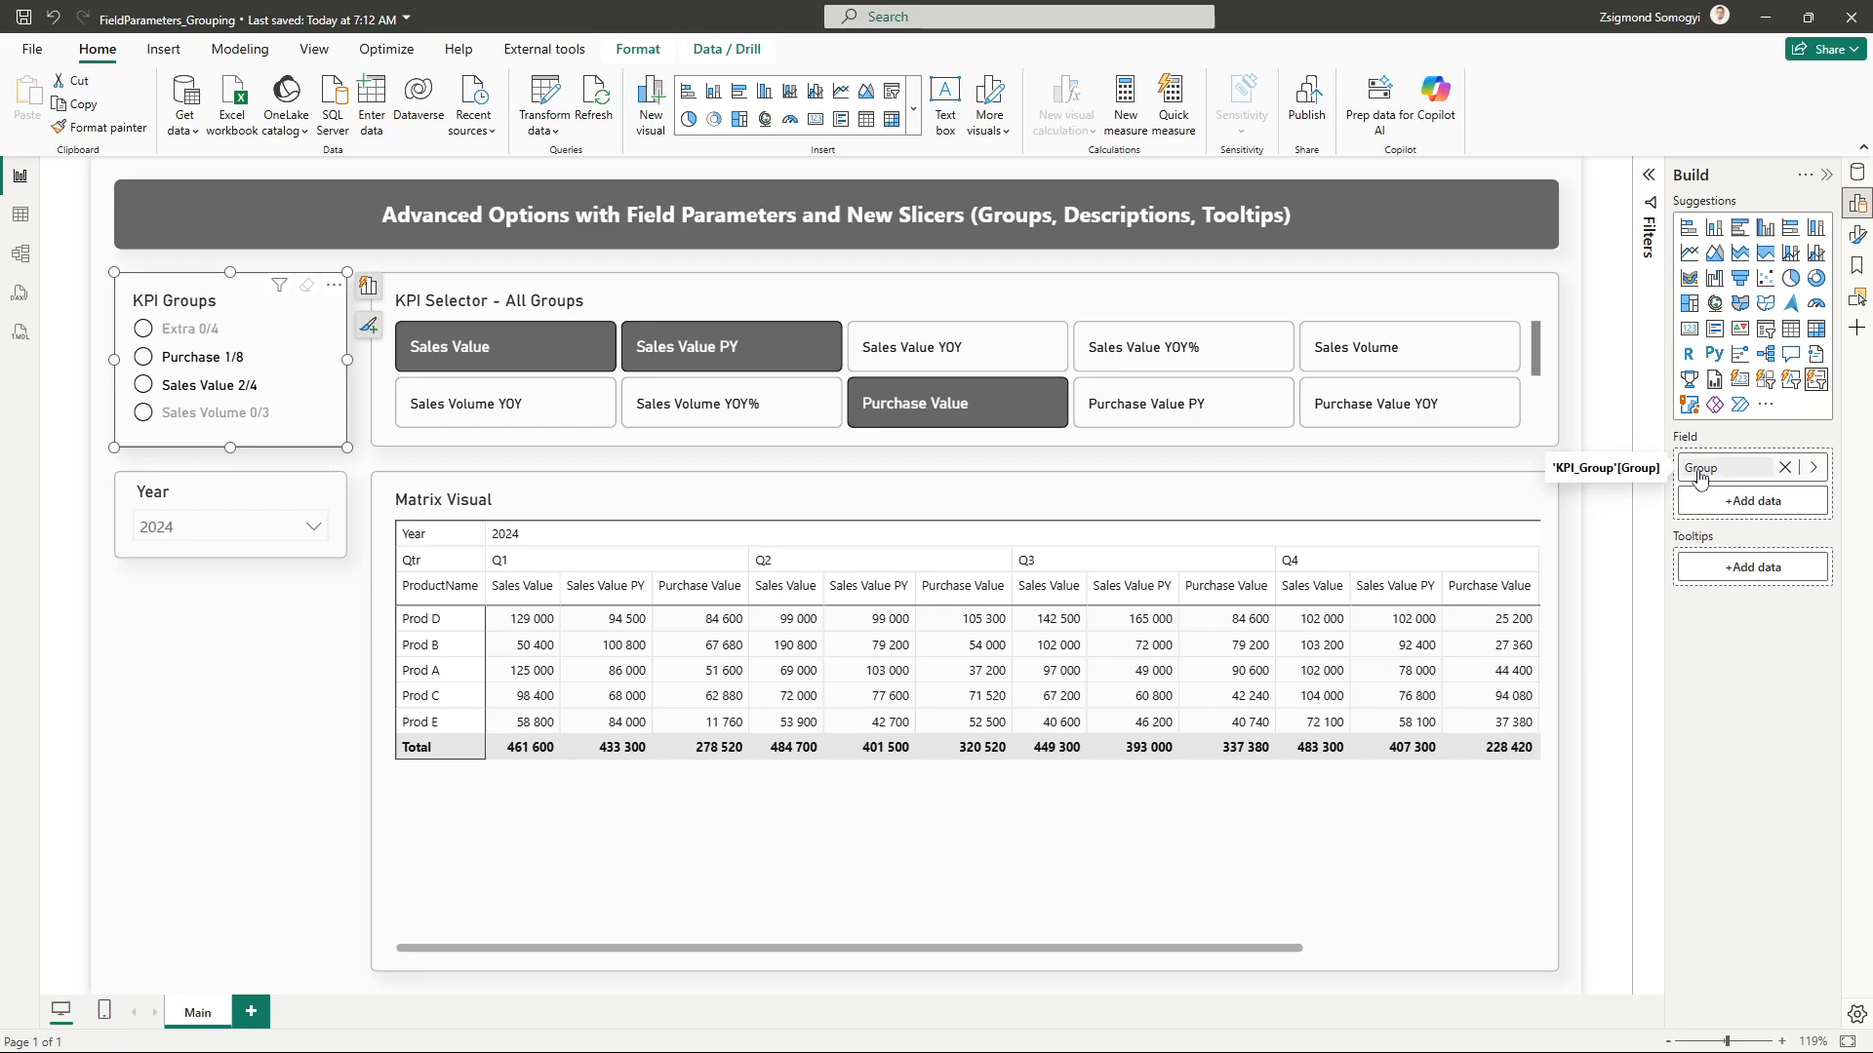
# Examine the KPI Groups slicer's callout value formatting, including the Values setting, the label's assigned field and its conditional color.
pyautogui.click(1857, 234)
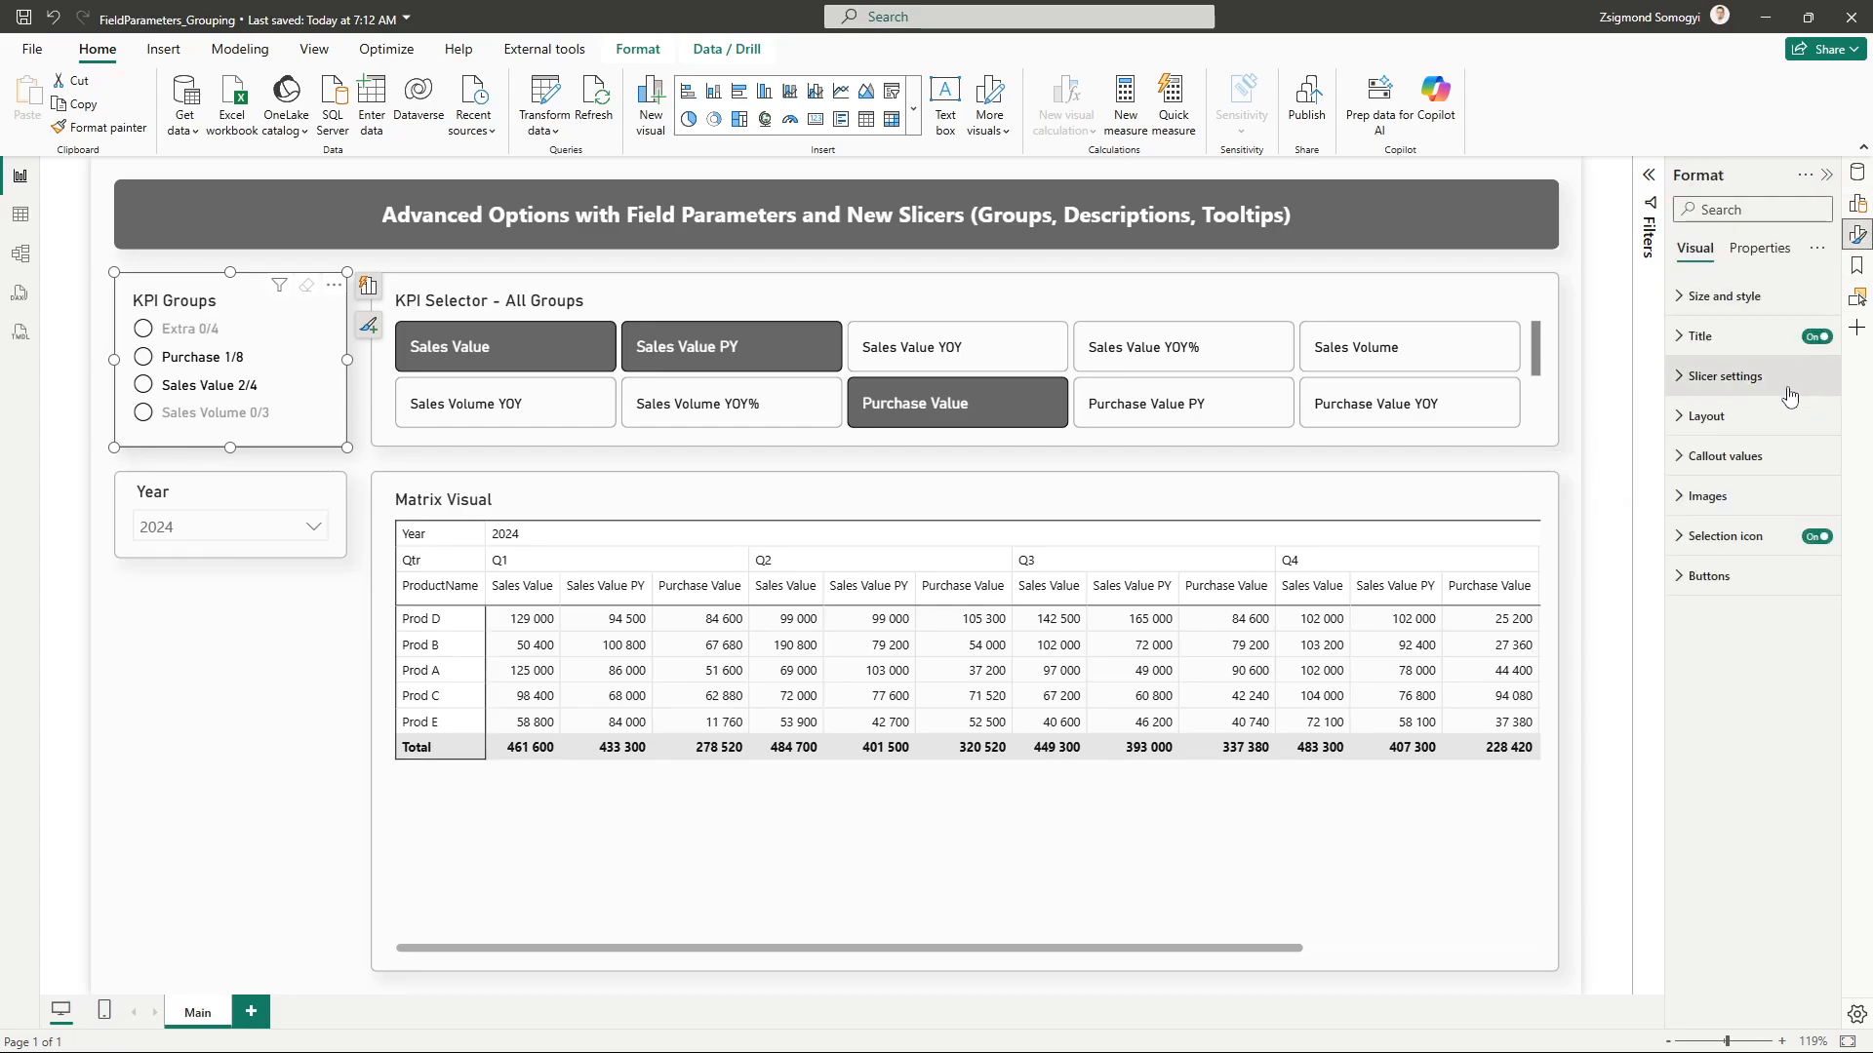
pyautogui.click(1752, 458)
pyautogui.scroll(-3, 1805, 488)
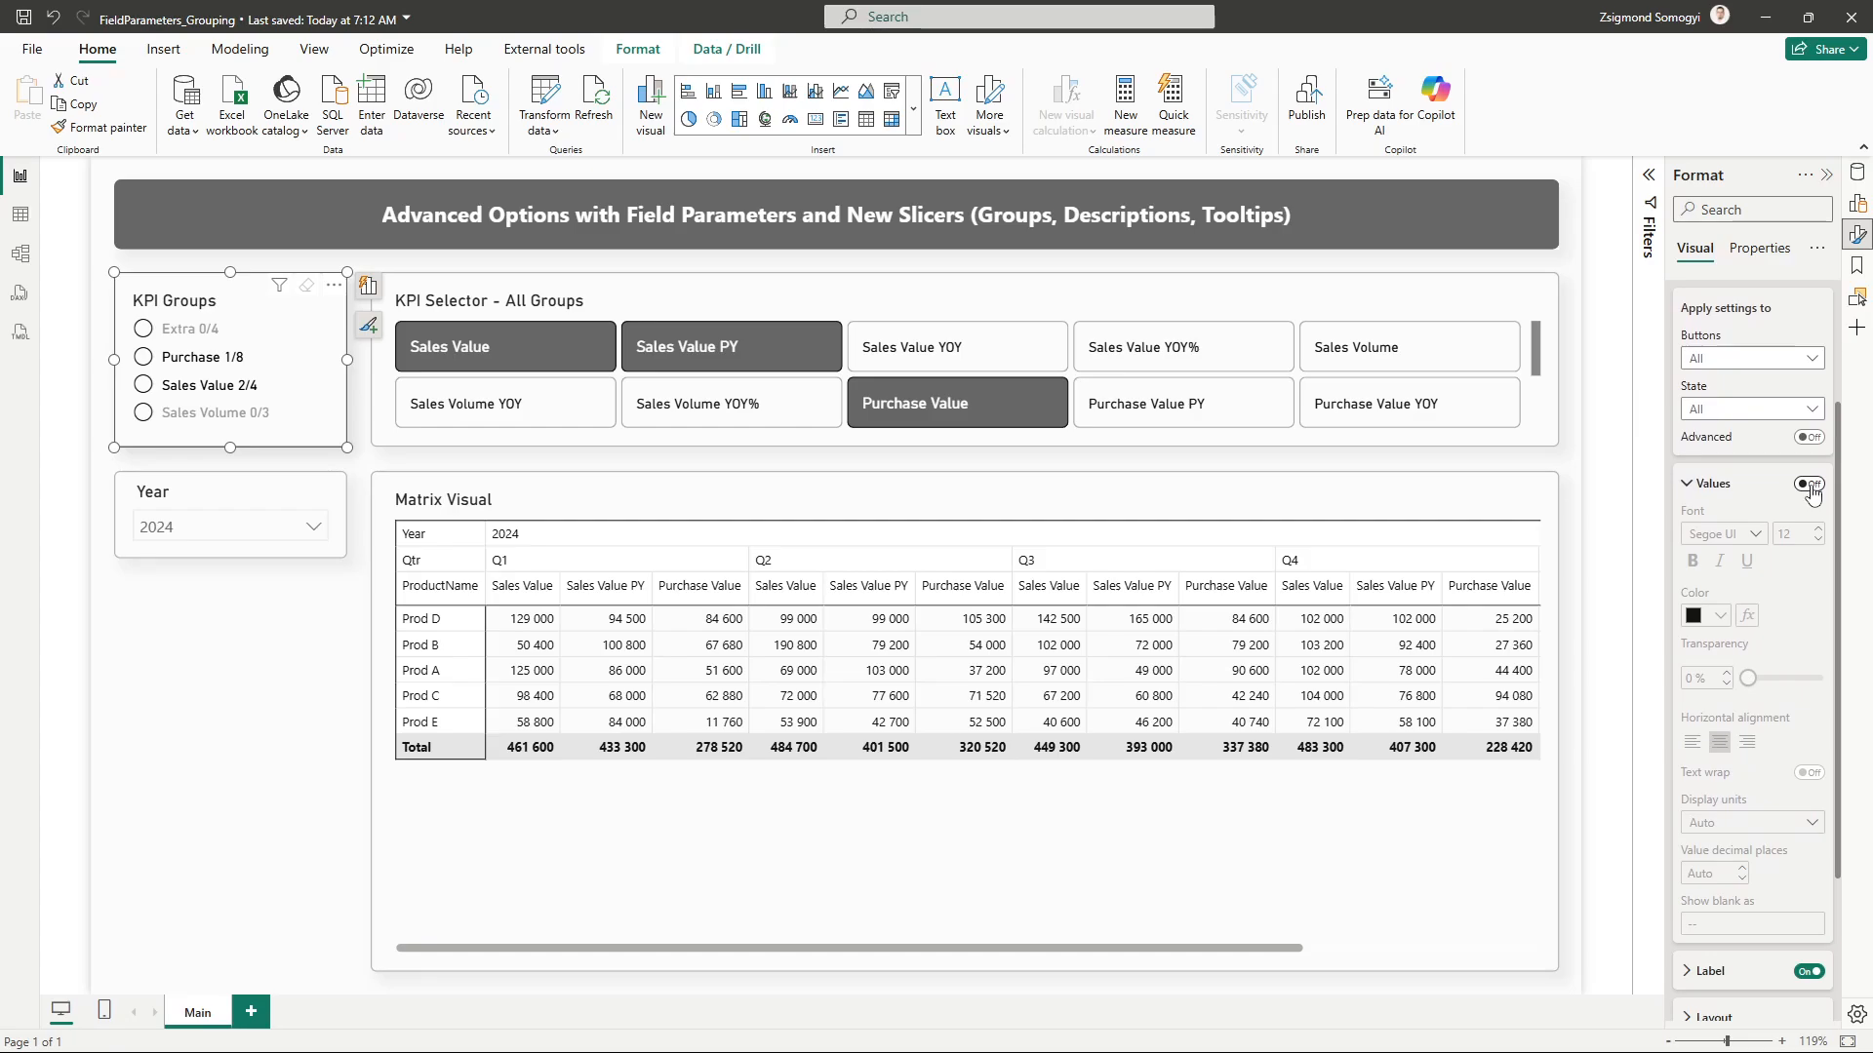
pyautogui.click(1717, 485)
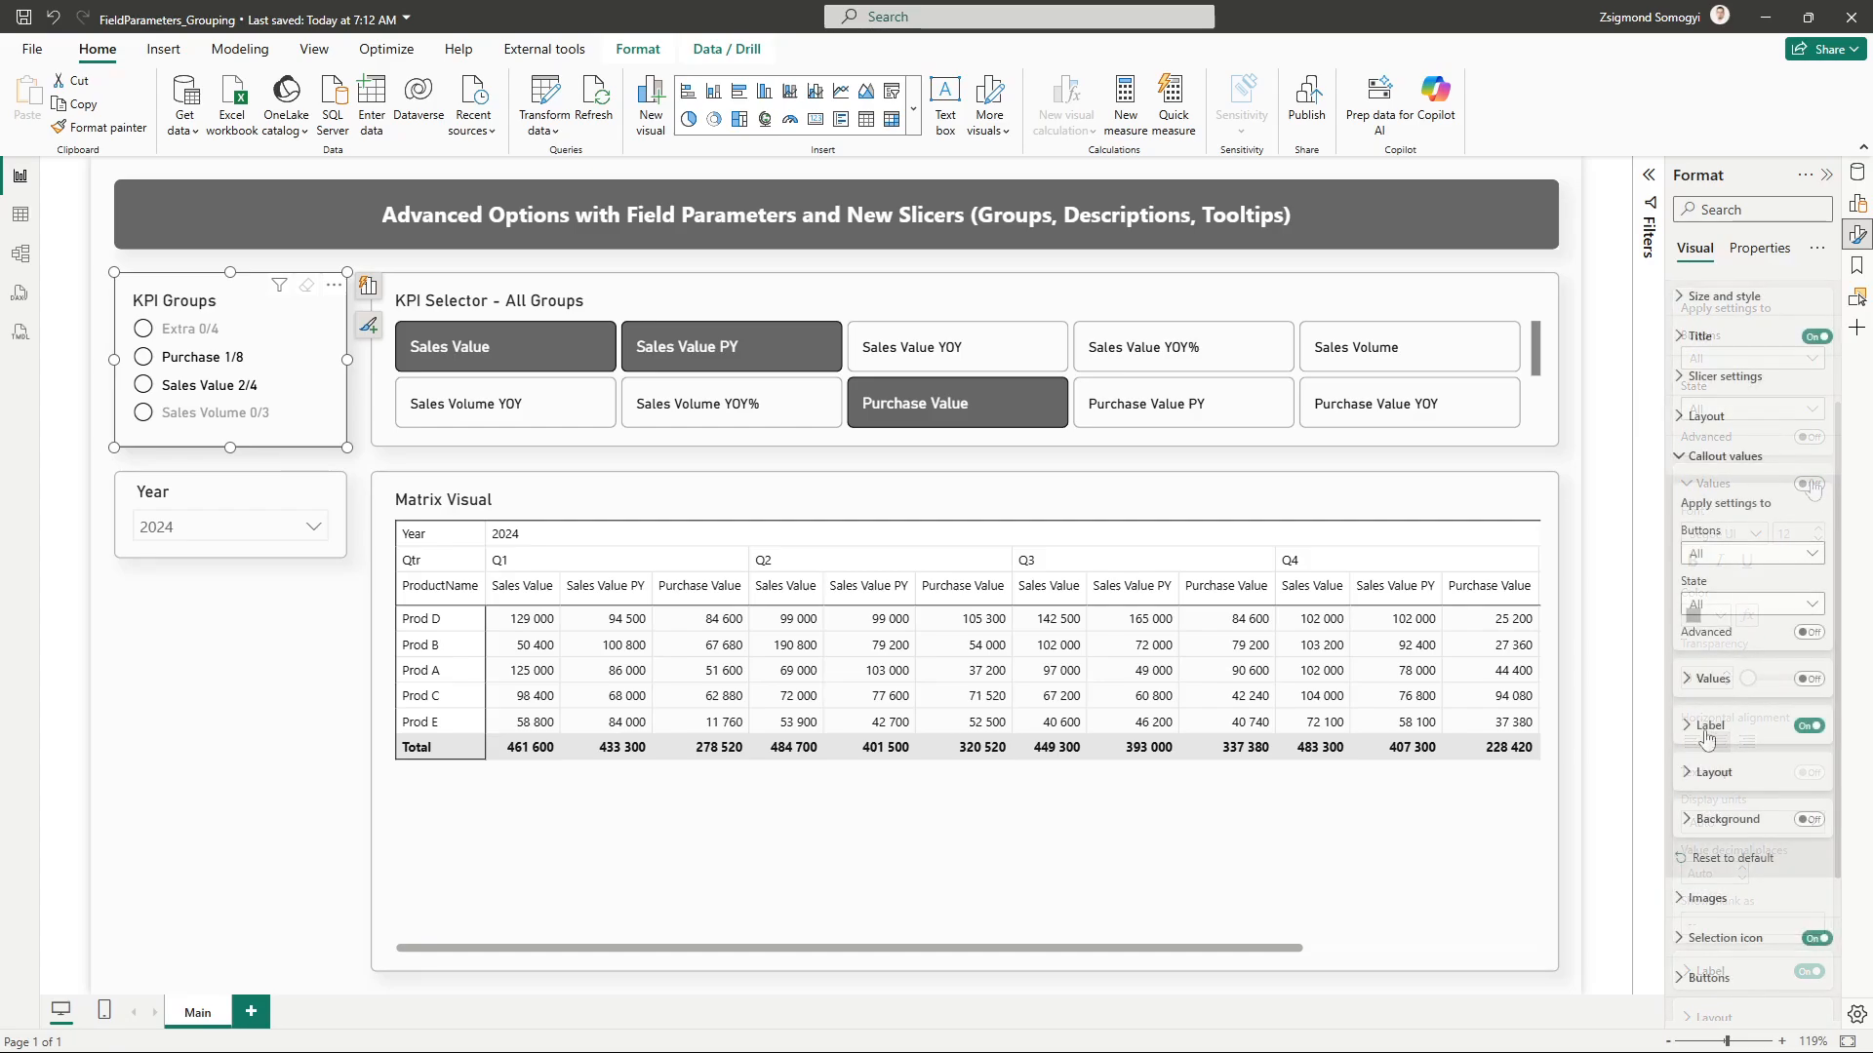
pyautogui.click(1707, 731)
pyautogui.scroll(-3, 1714, 708)
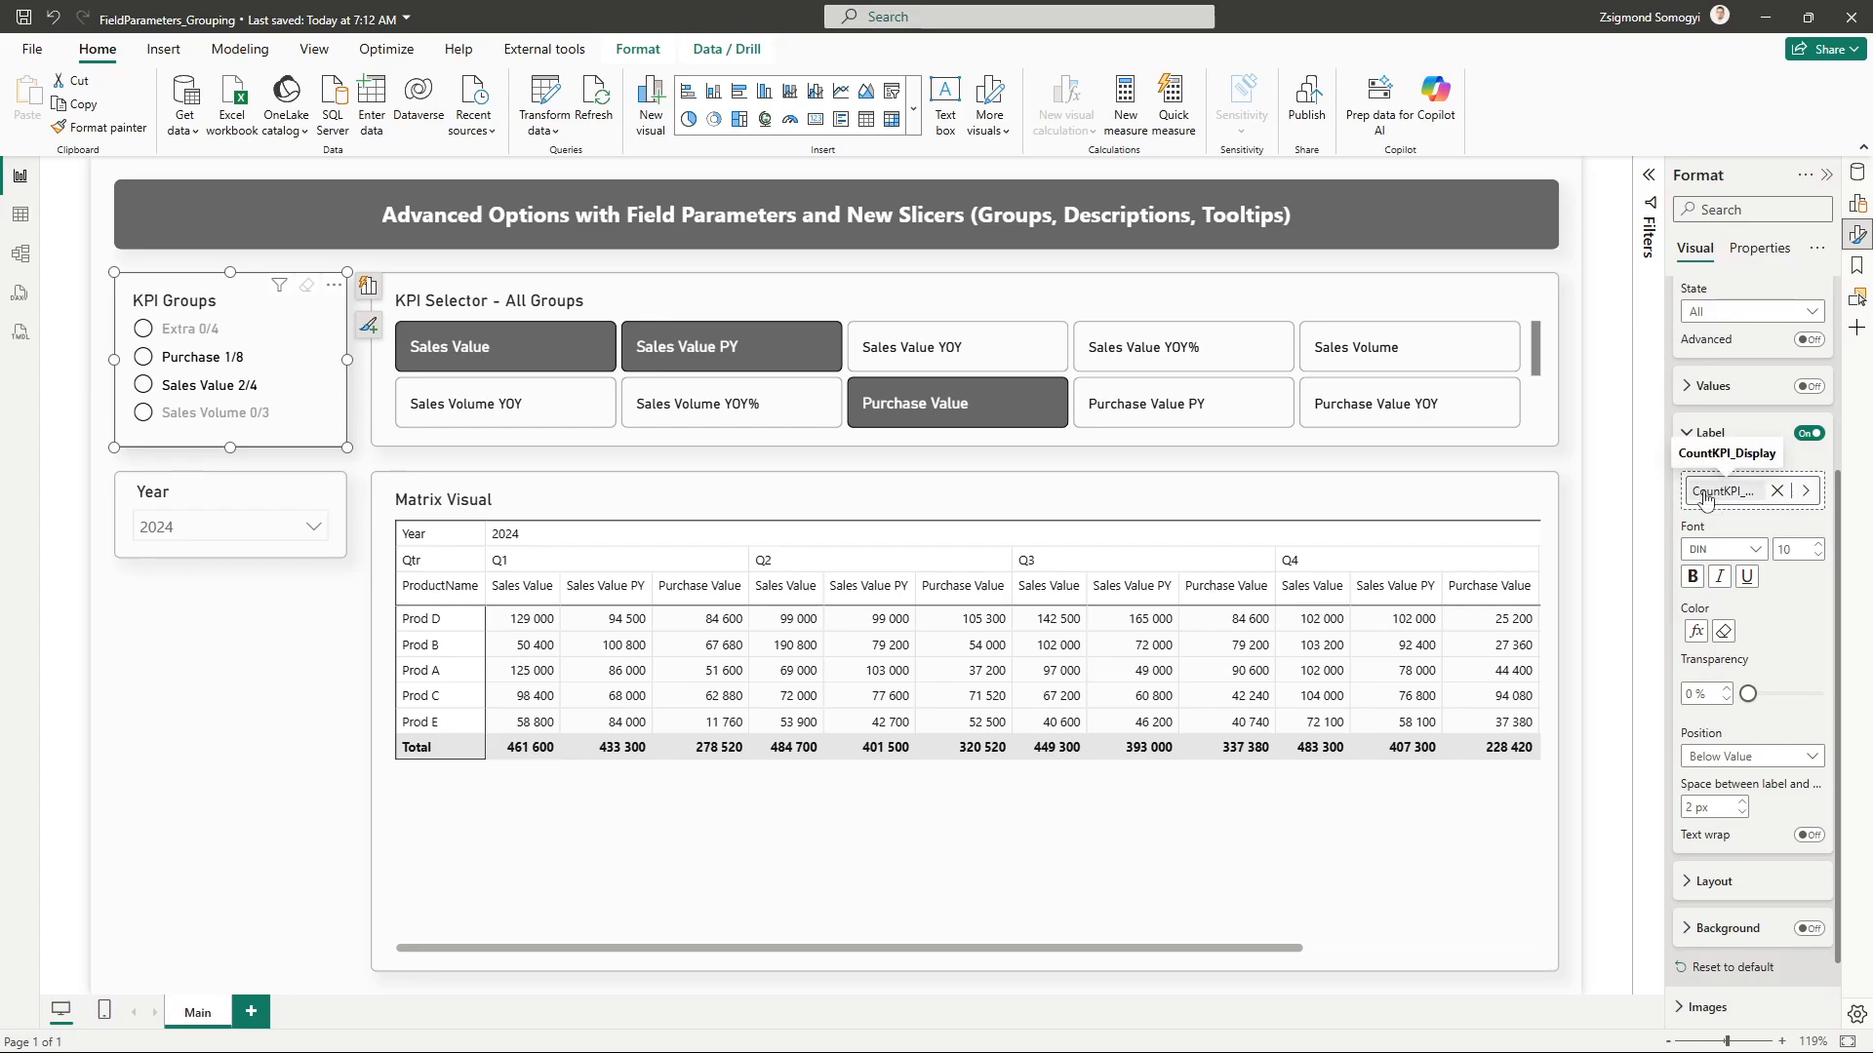
pyautogui.click(1696, 636)
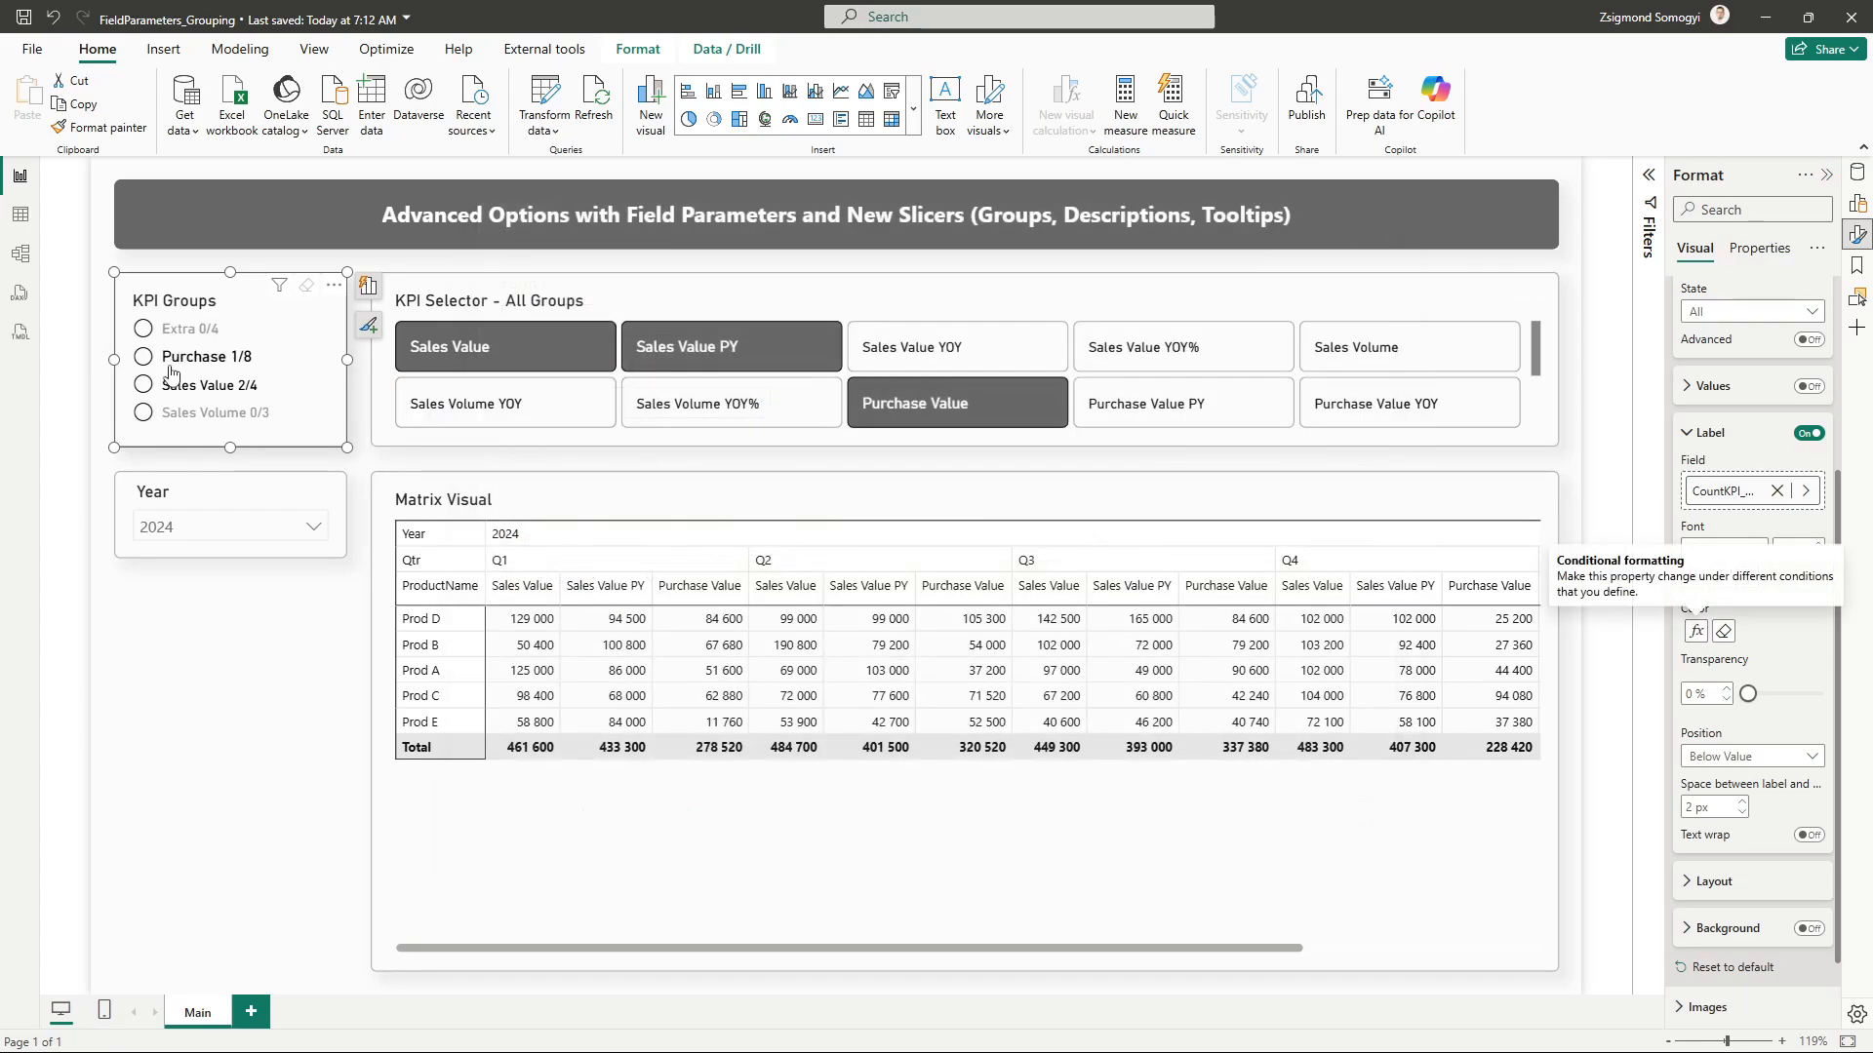
# Filter the KPI Selector to the Purchase group and deselect the Purchase Value KPI.
pyautogui.click(168, 359)
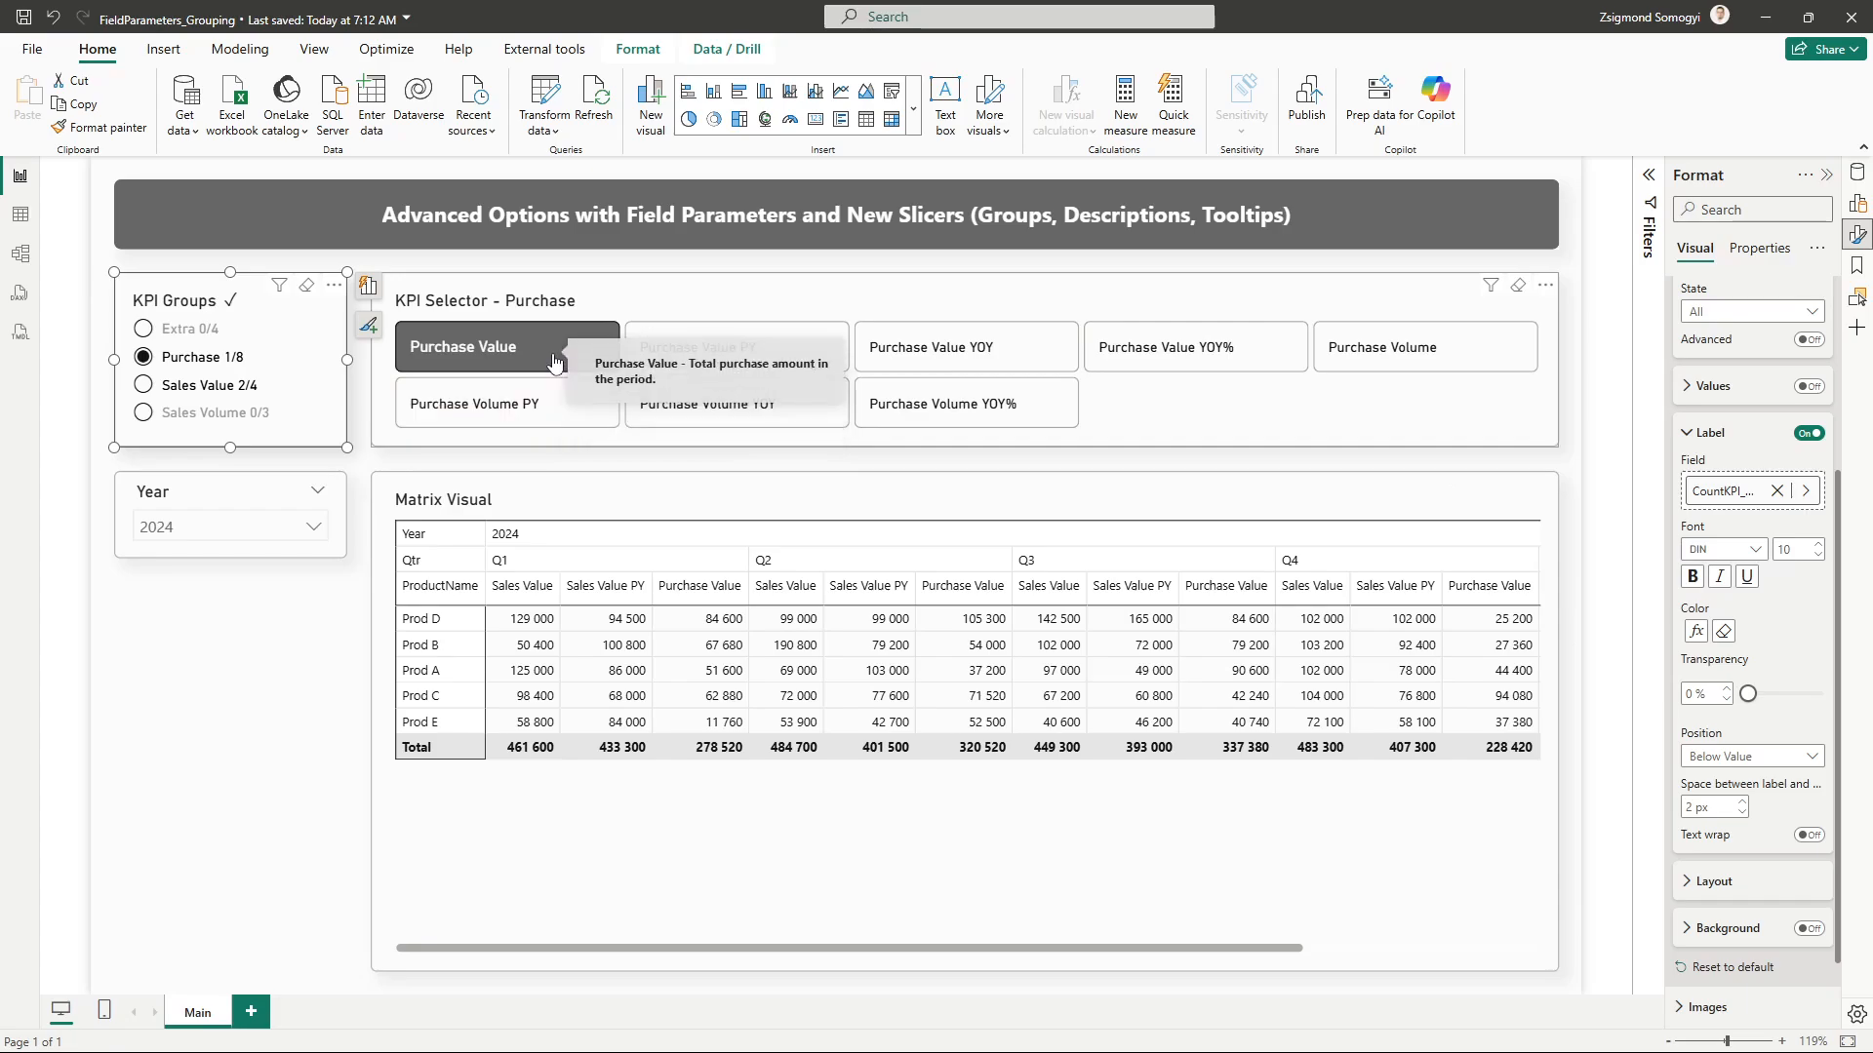
pyautogui.click(551, 349)
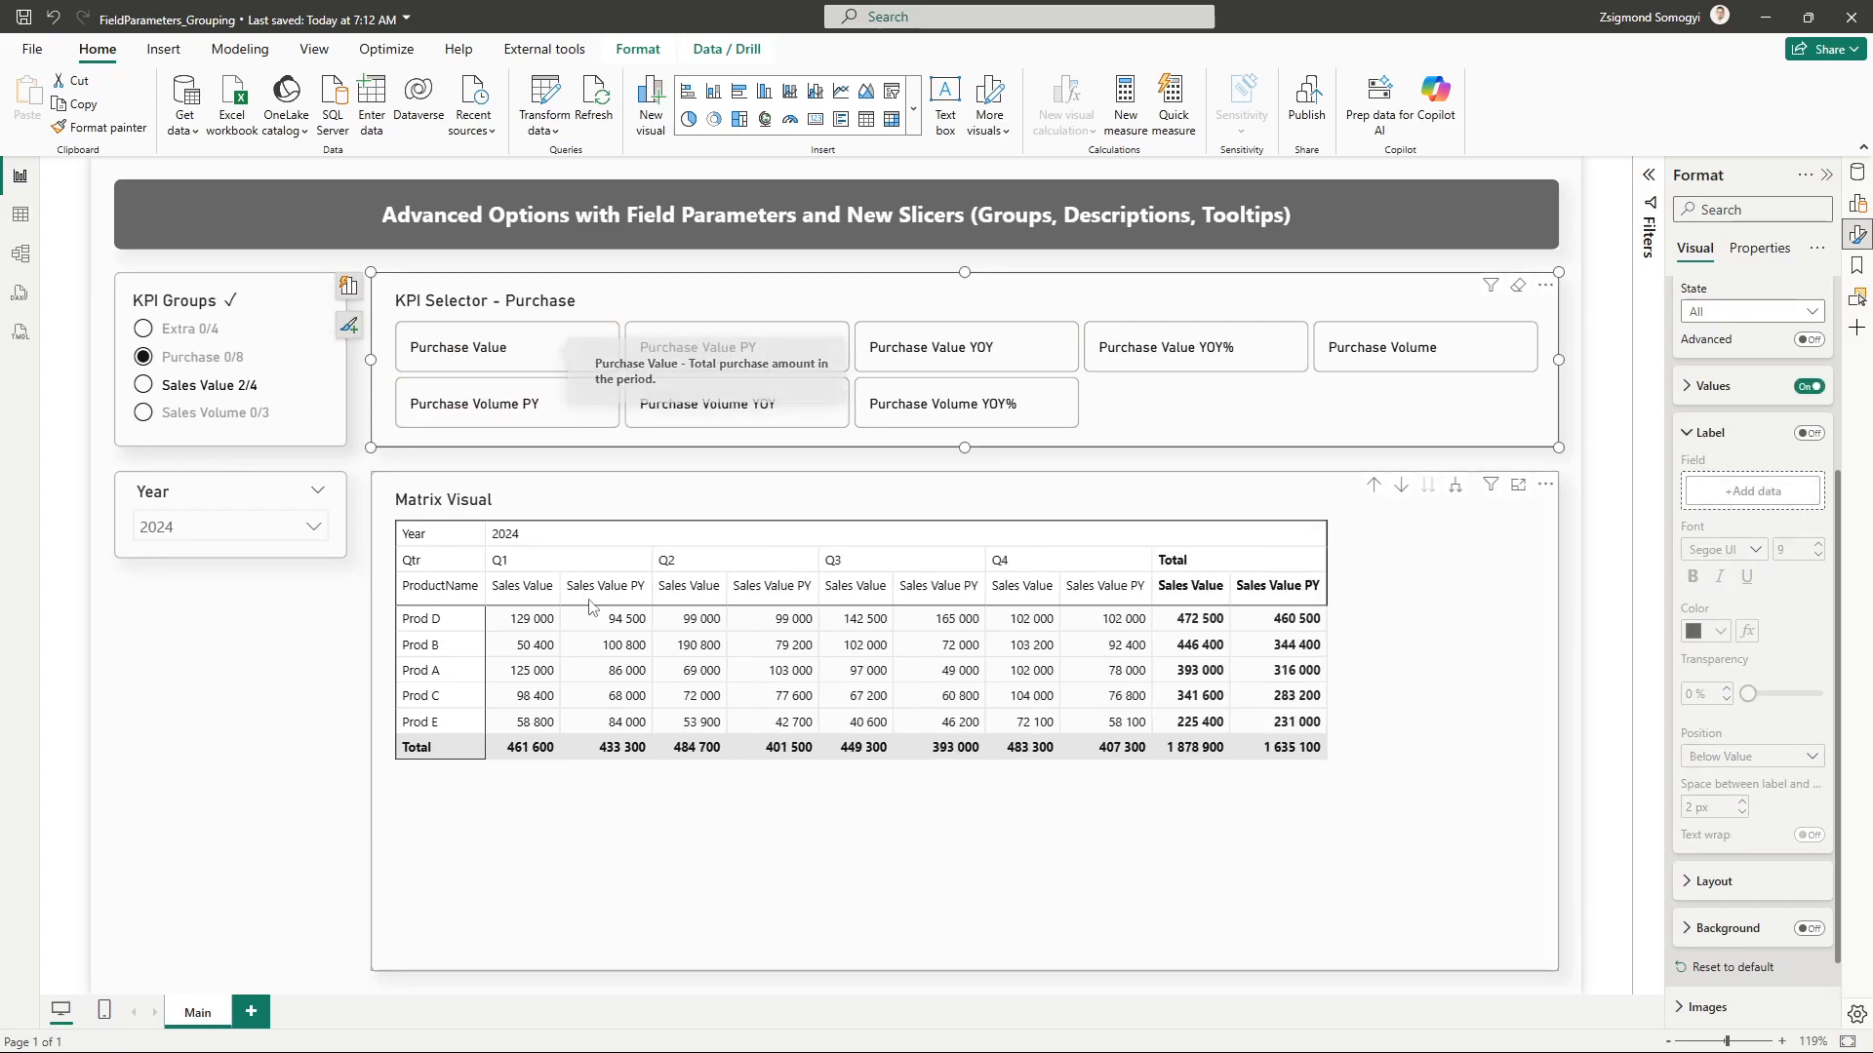
pyautogui.click(260, 365)
pyautogui.click(260, 365)
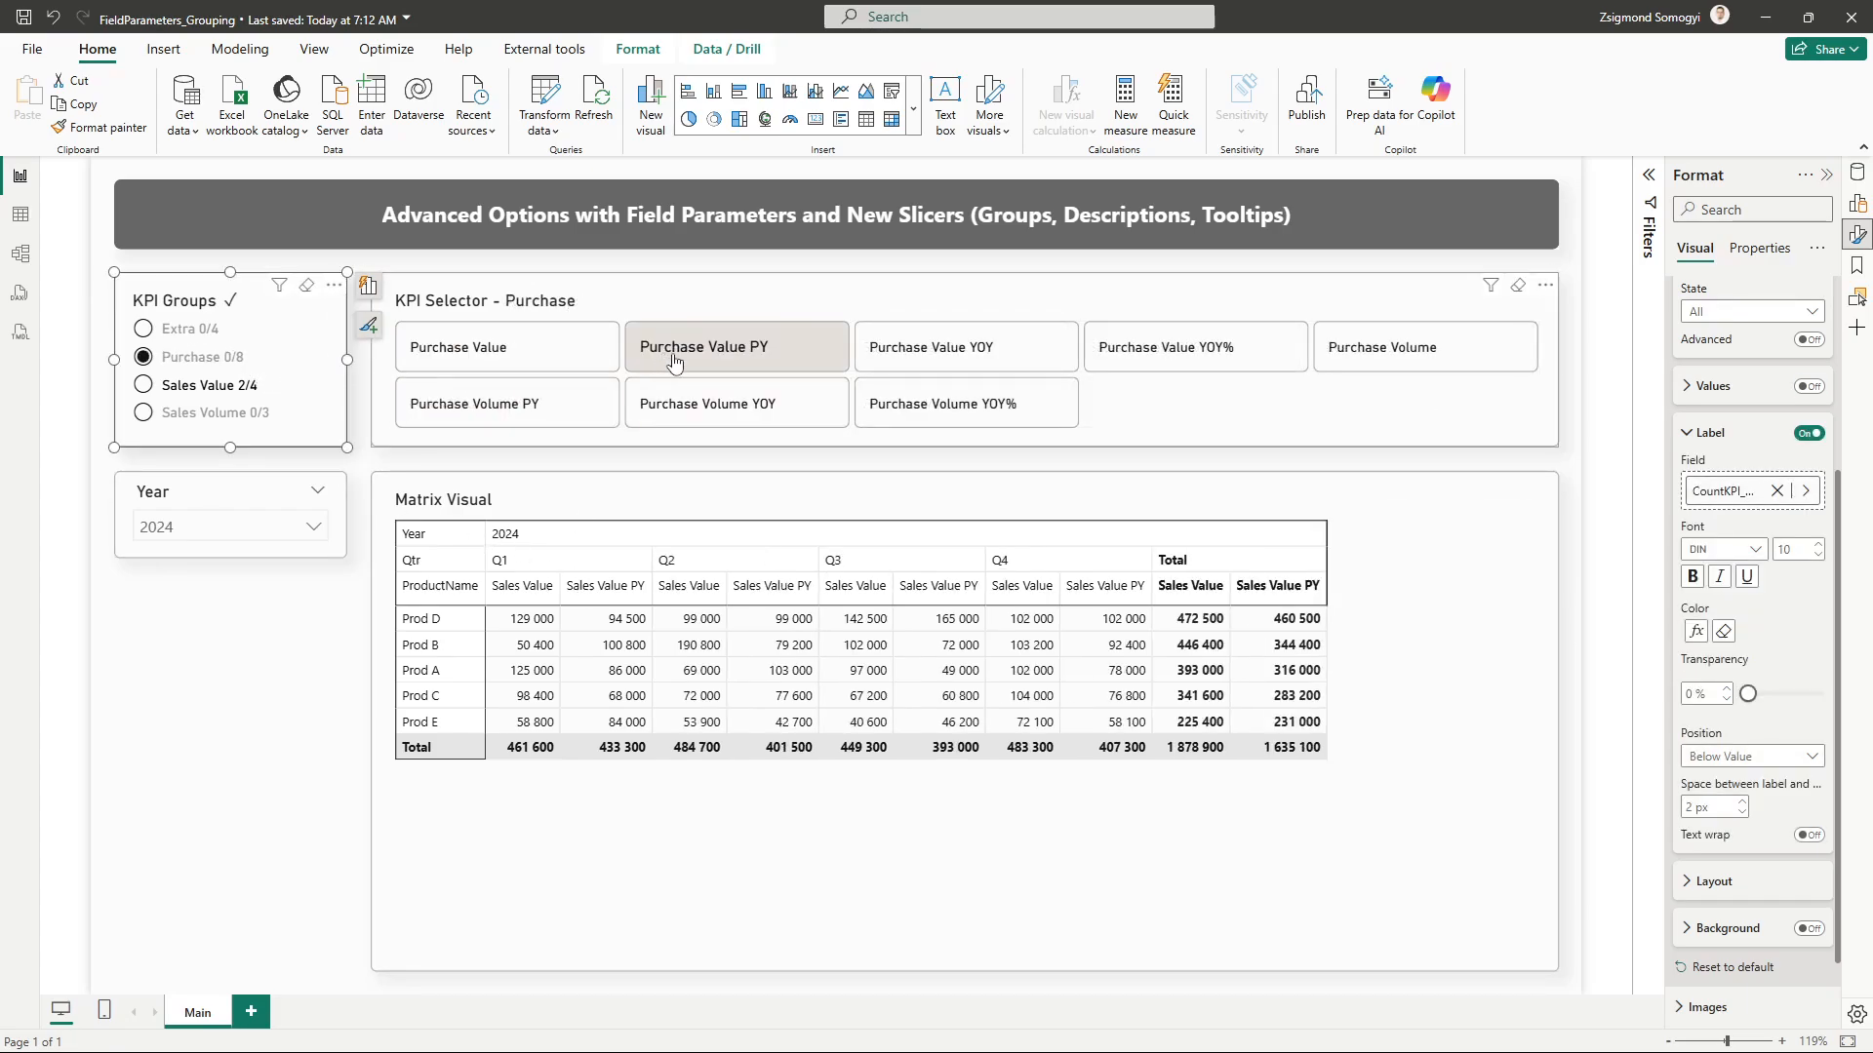
# Test switching Purchase Value YOY and Purchase Value PY on and off, and clear the Purchase group filter.
pyautogui.click(945, 359)
pyautogui.click(946, 356)
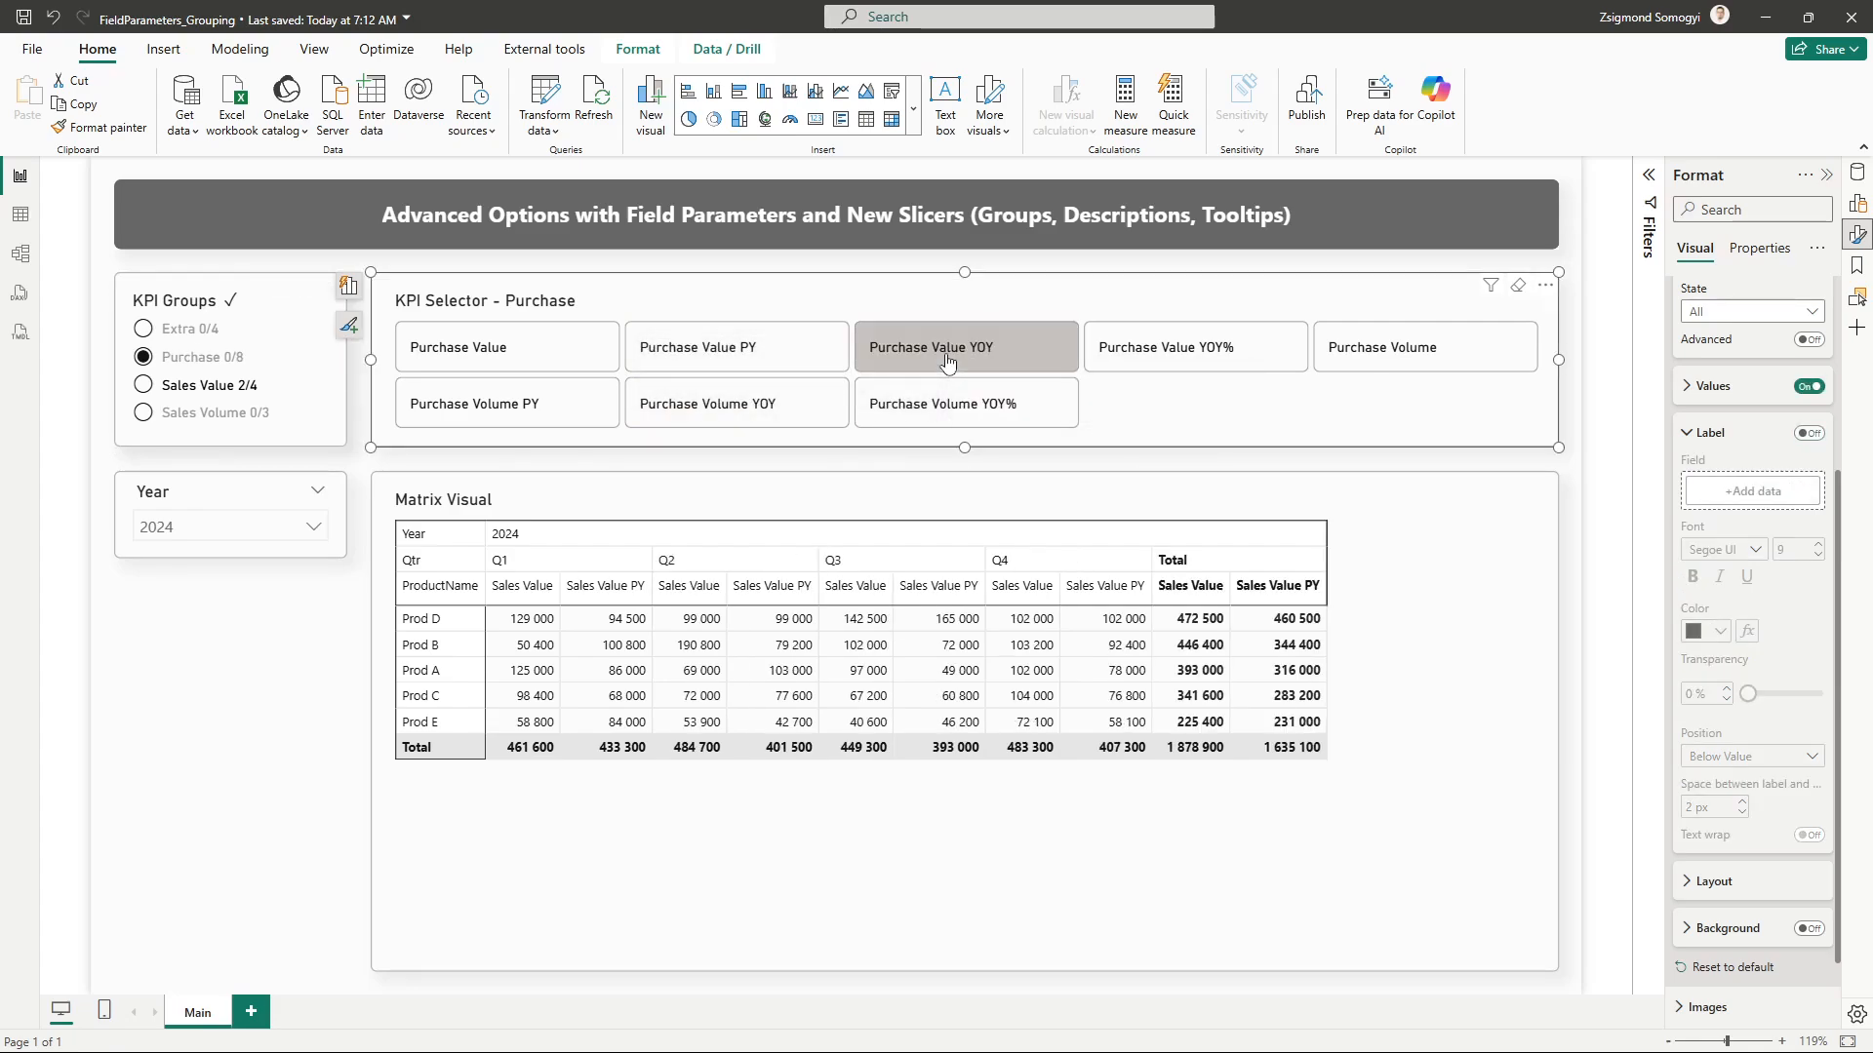
pyautogui.click(752, 356)
pyautogui.click(752, 356)
pyautogui.click(980, 355)
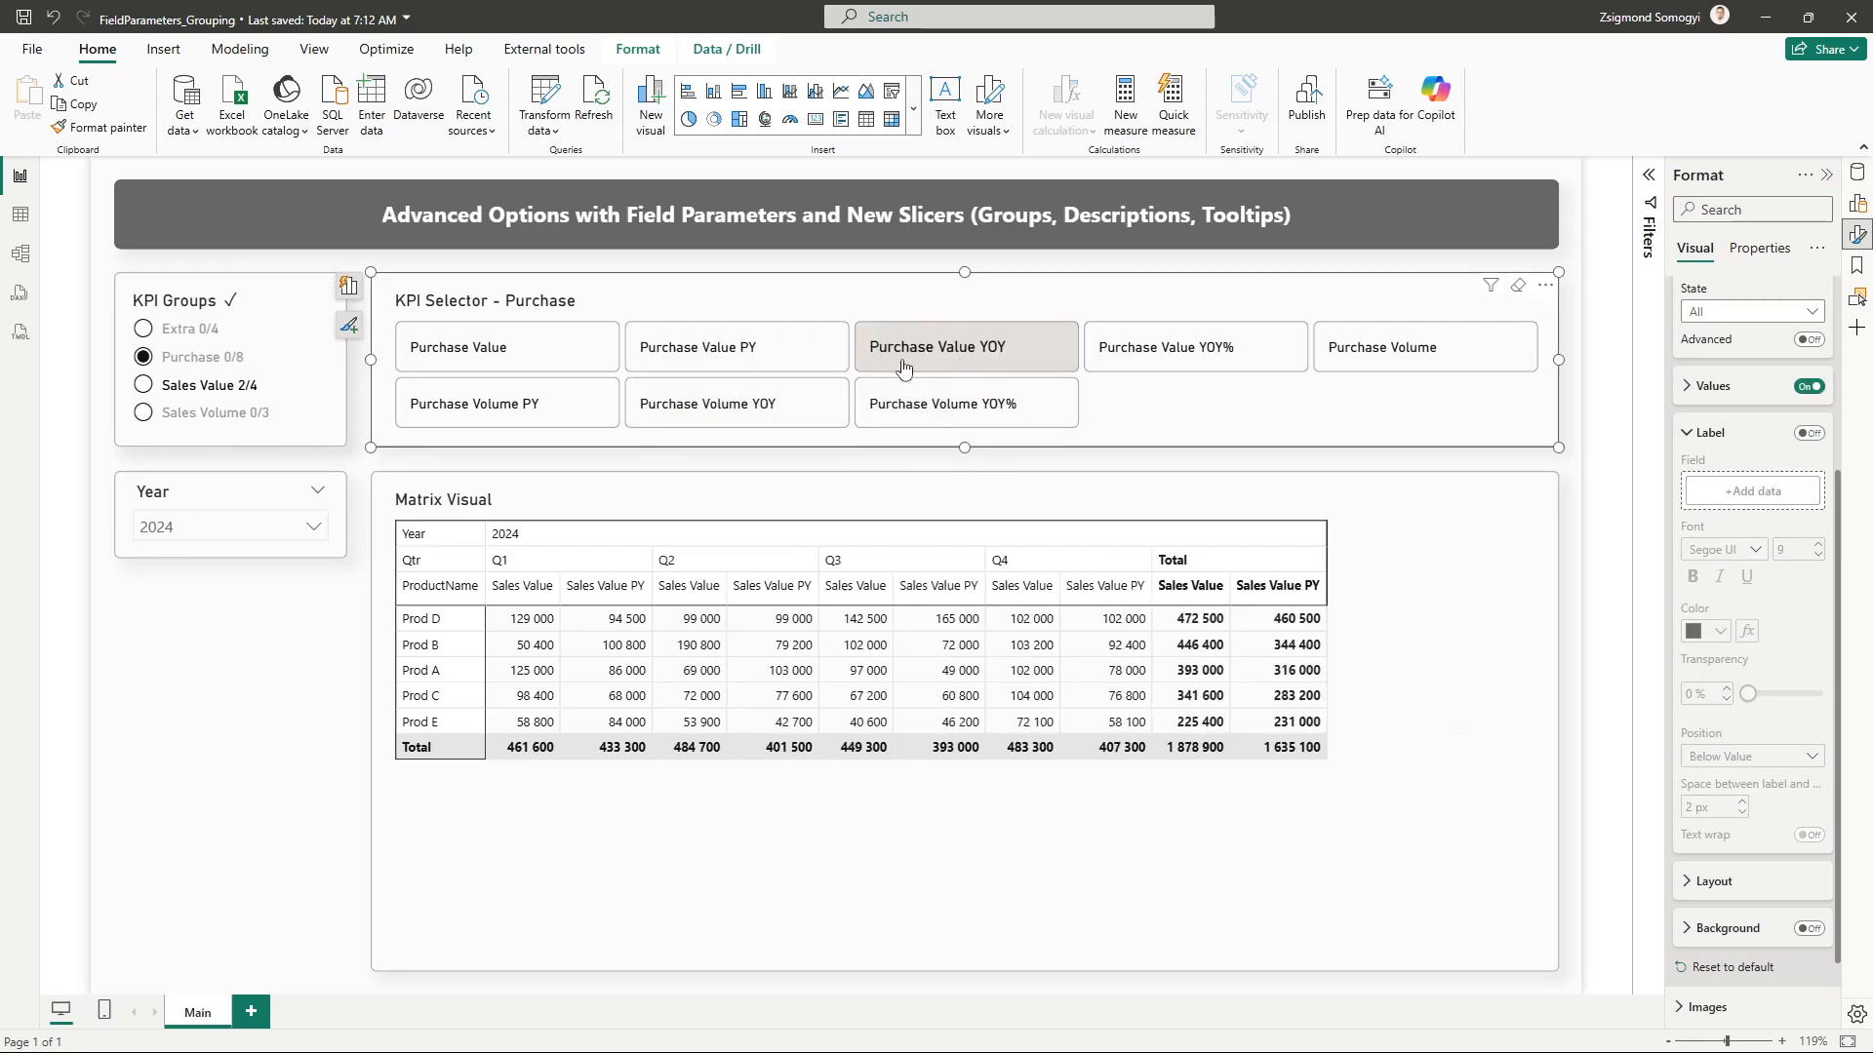
pyautogui.click(144, 357)
# Check the field assigned to the KPI Selector slicer's tooltips and its slicer selection settings.
pyautogui.click(795, 286)
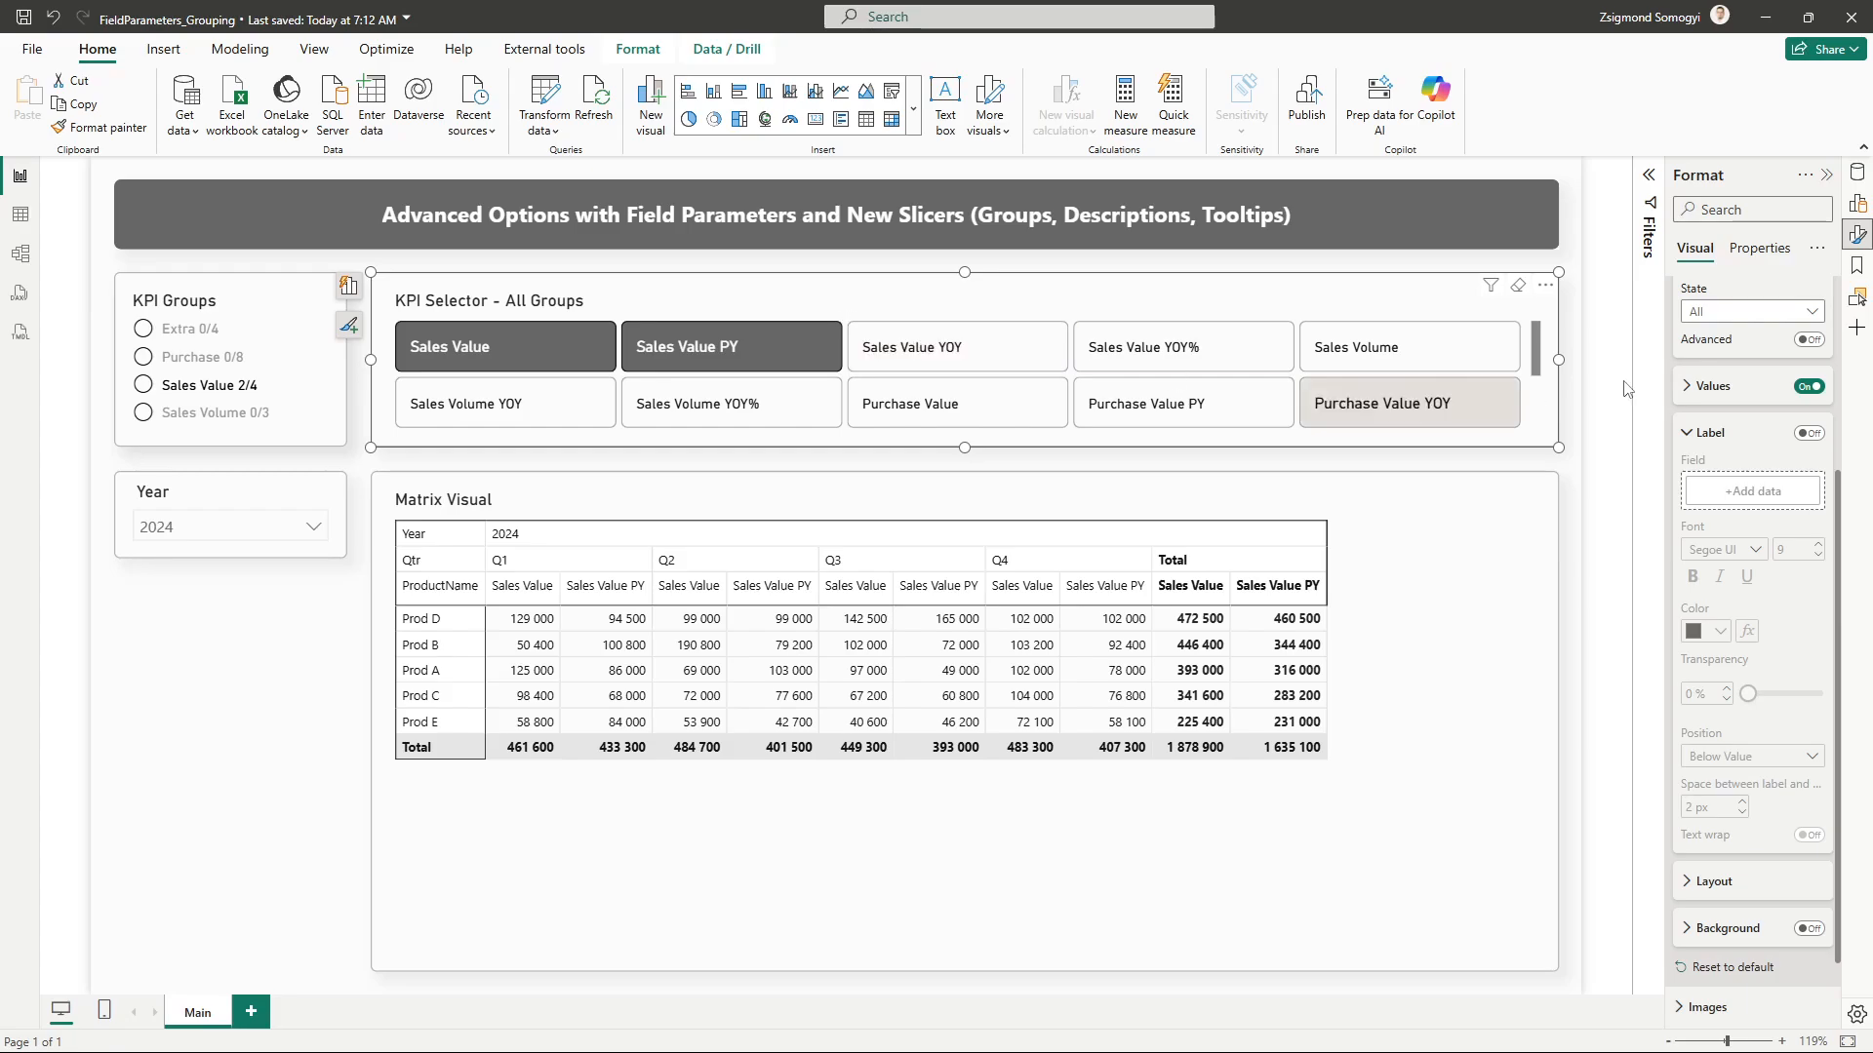
pyautogui.click(1858, 203)
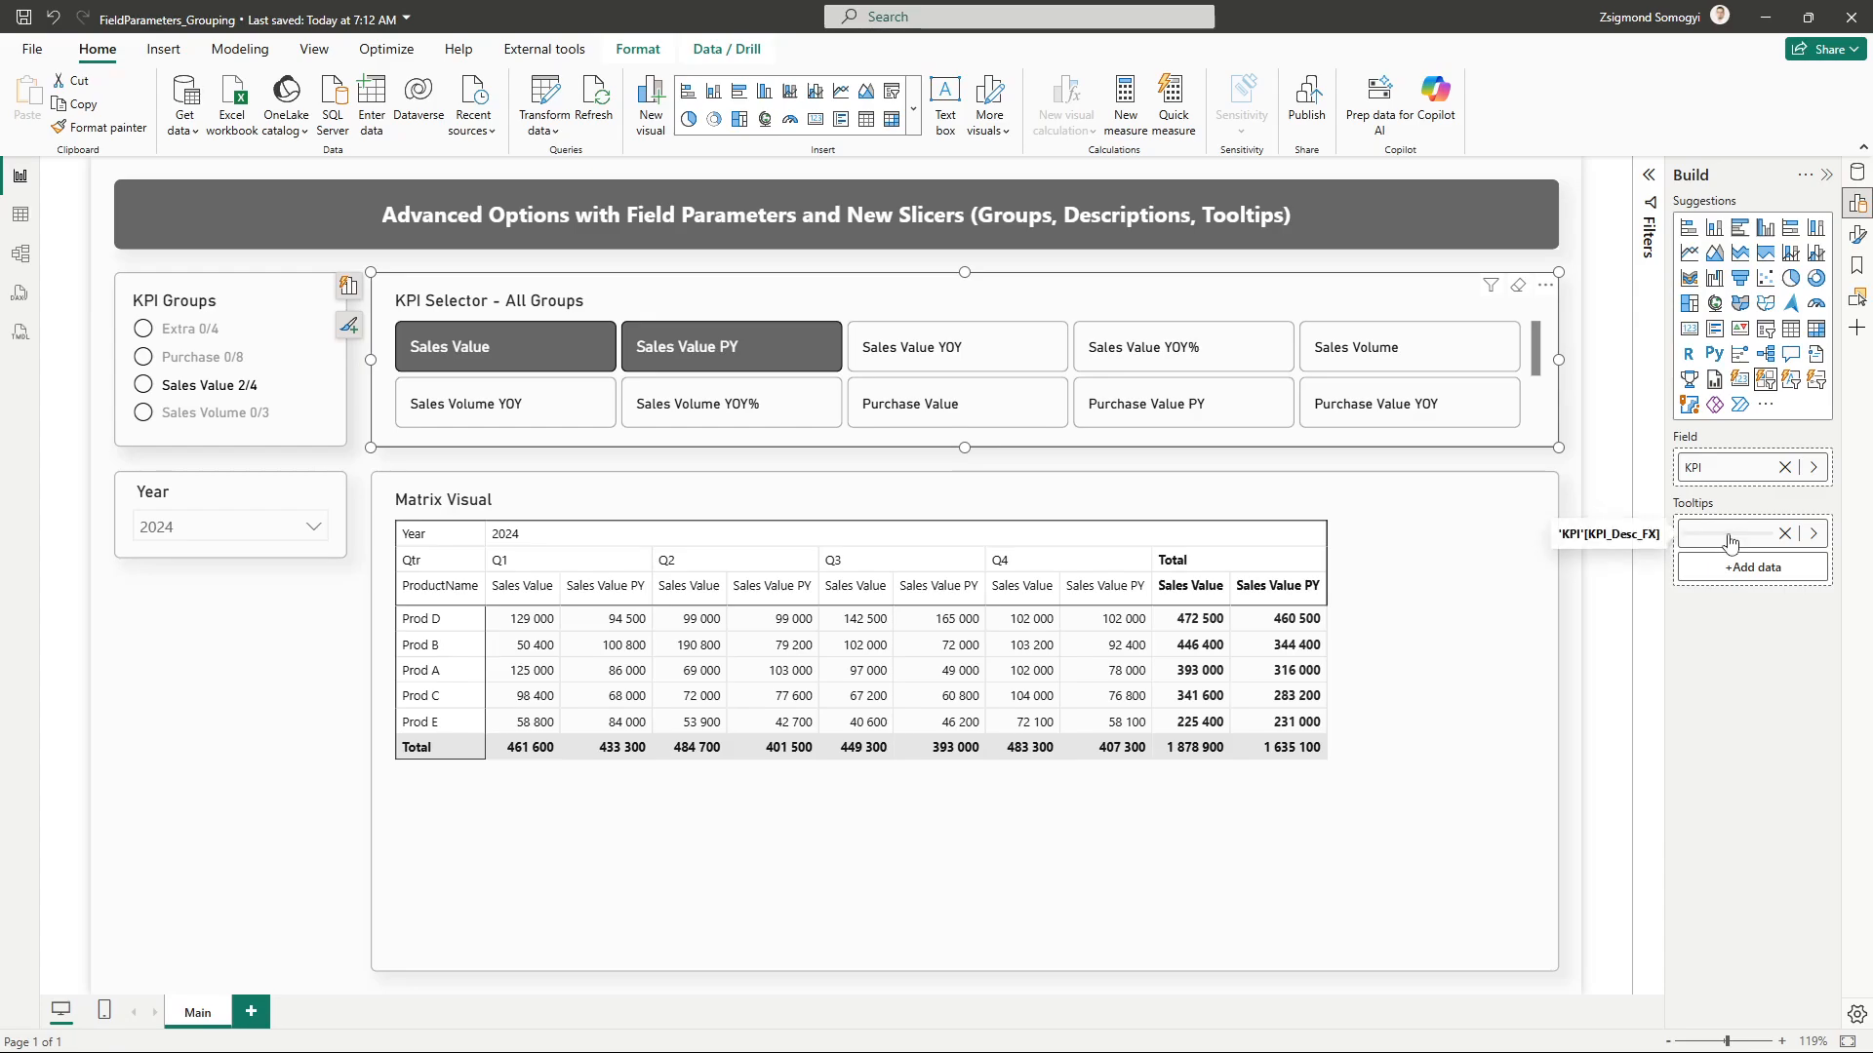
pyautogui.click(1857, 234)
pyautogui.click(1738, 380)
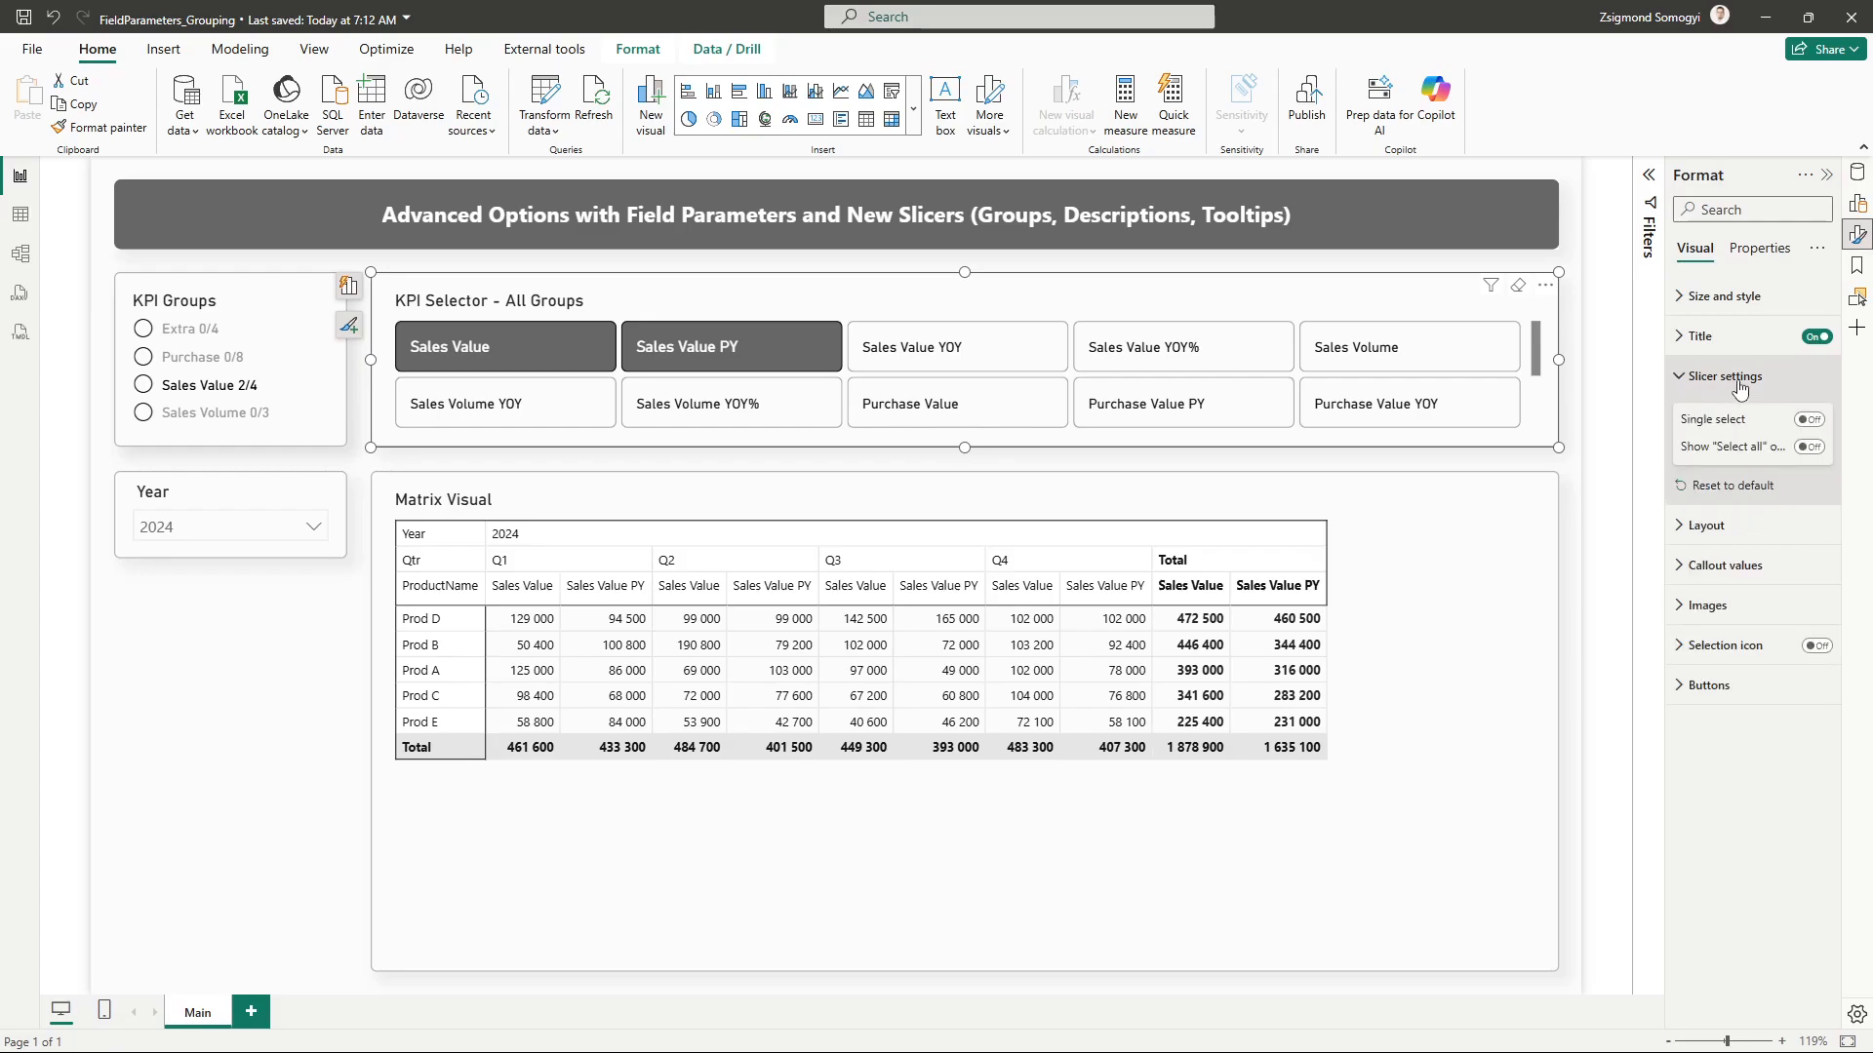
# Try adding Sales Value YOY and Purchase Value to the selected KPIs, and remove them again.
pyautogui.click(923, 353)
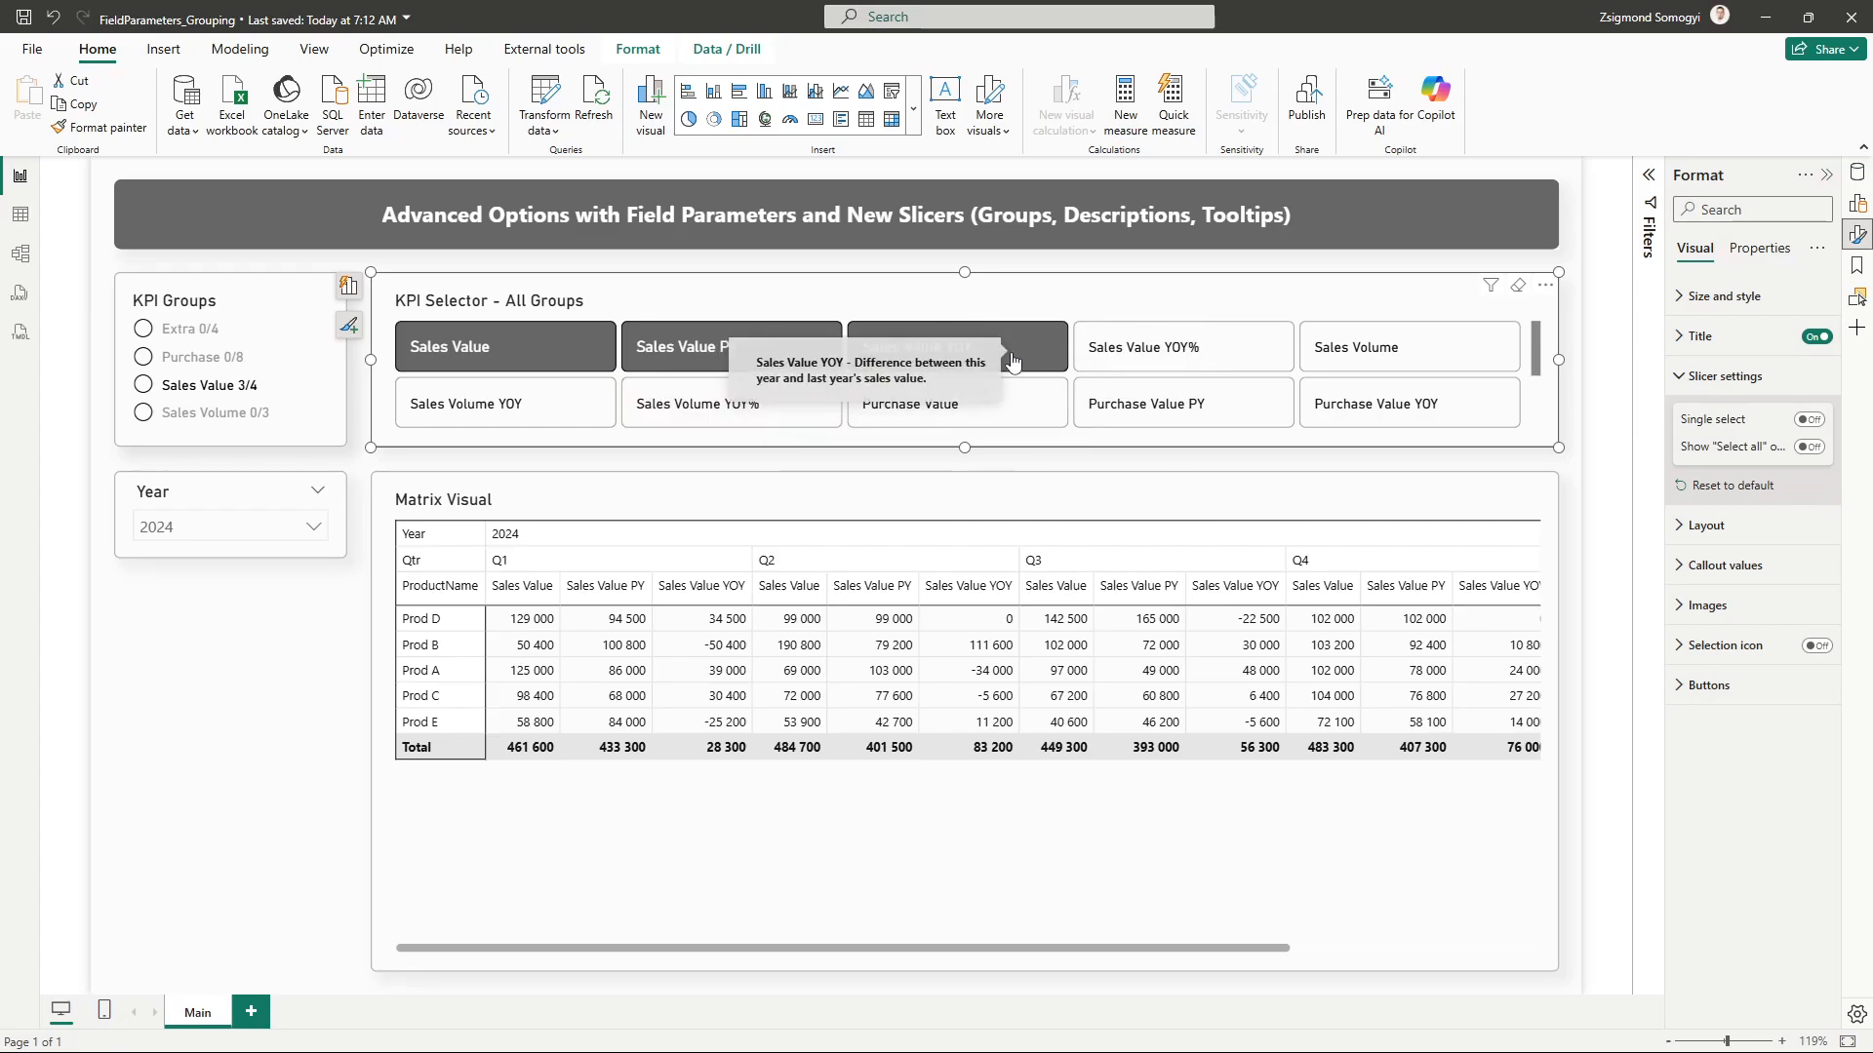
pyautogui.click(1012, 361)
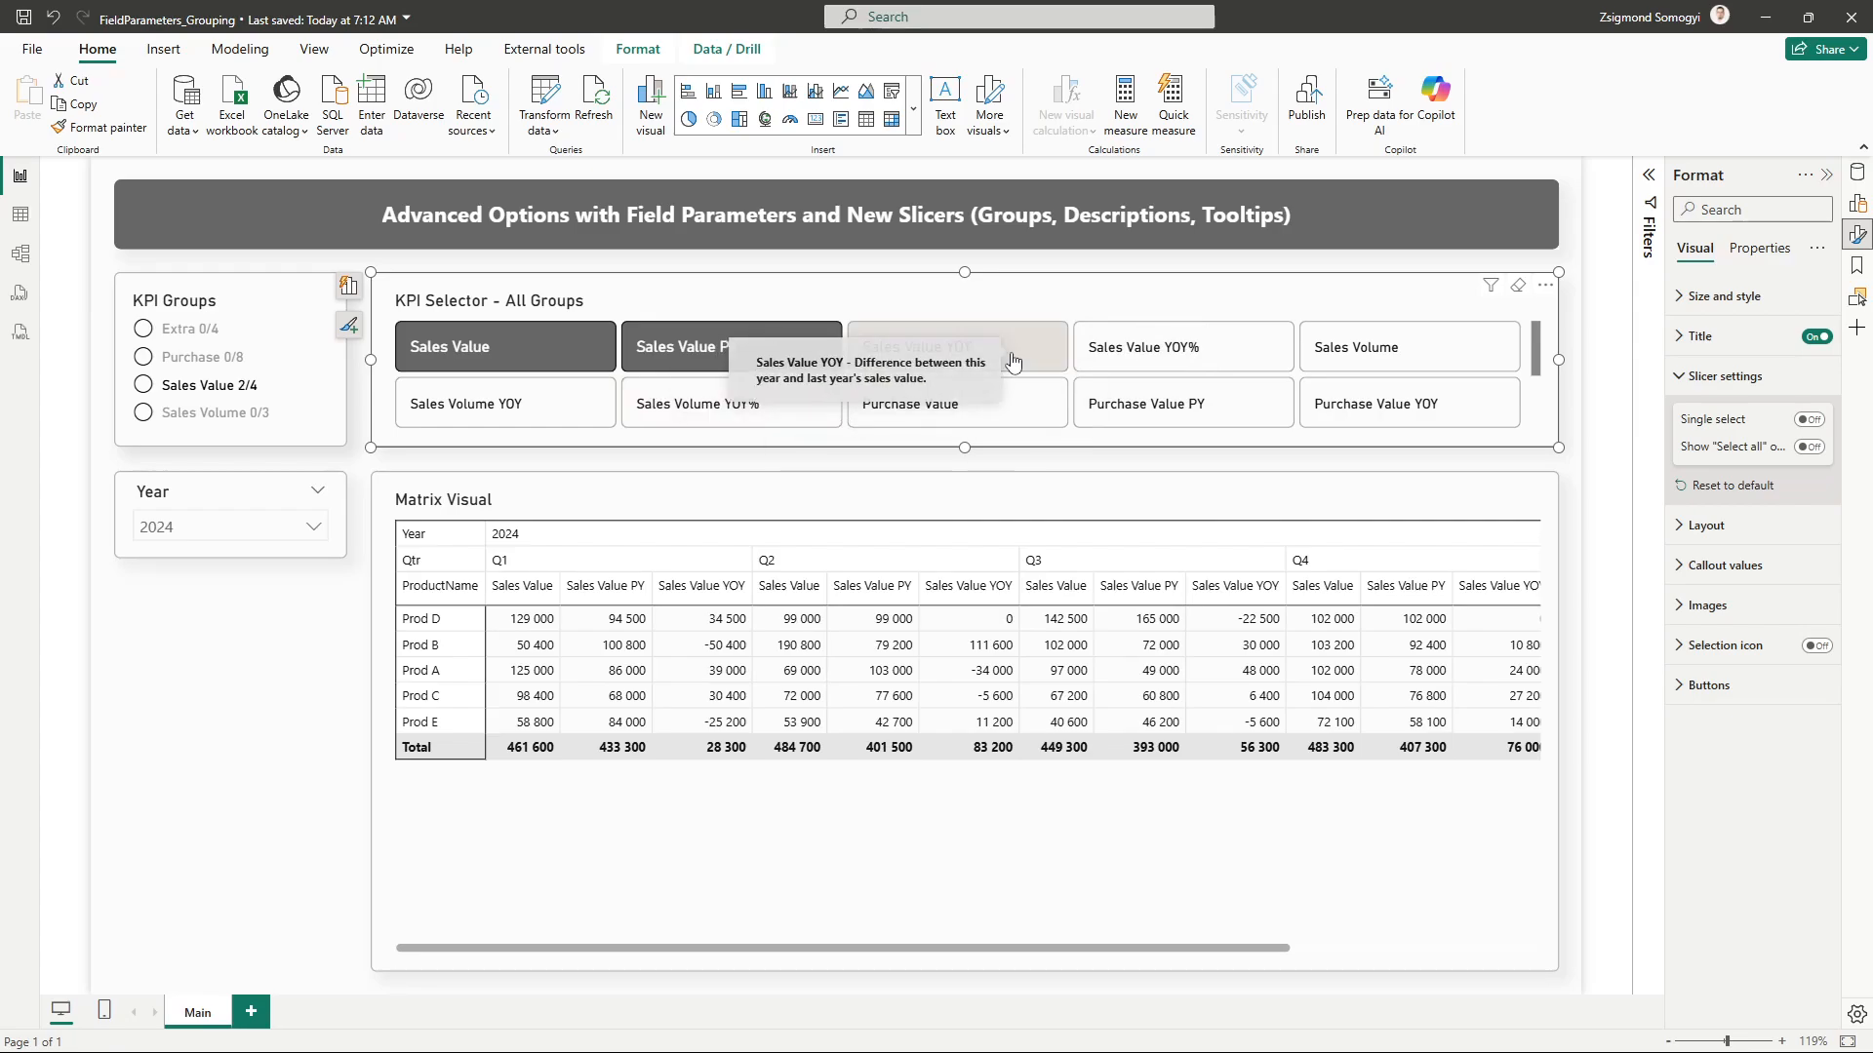
pyautogui.click(947, 429)
pyautogui.click(953, 403)
# Examine the KPI Selector's tooltip options and background properties, and check the tooltip of Sales Value YOY.
pyautogui.click(1760, 250)
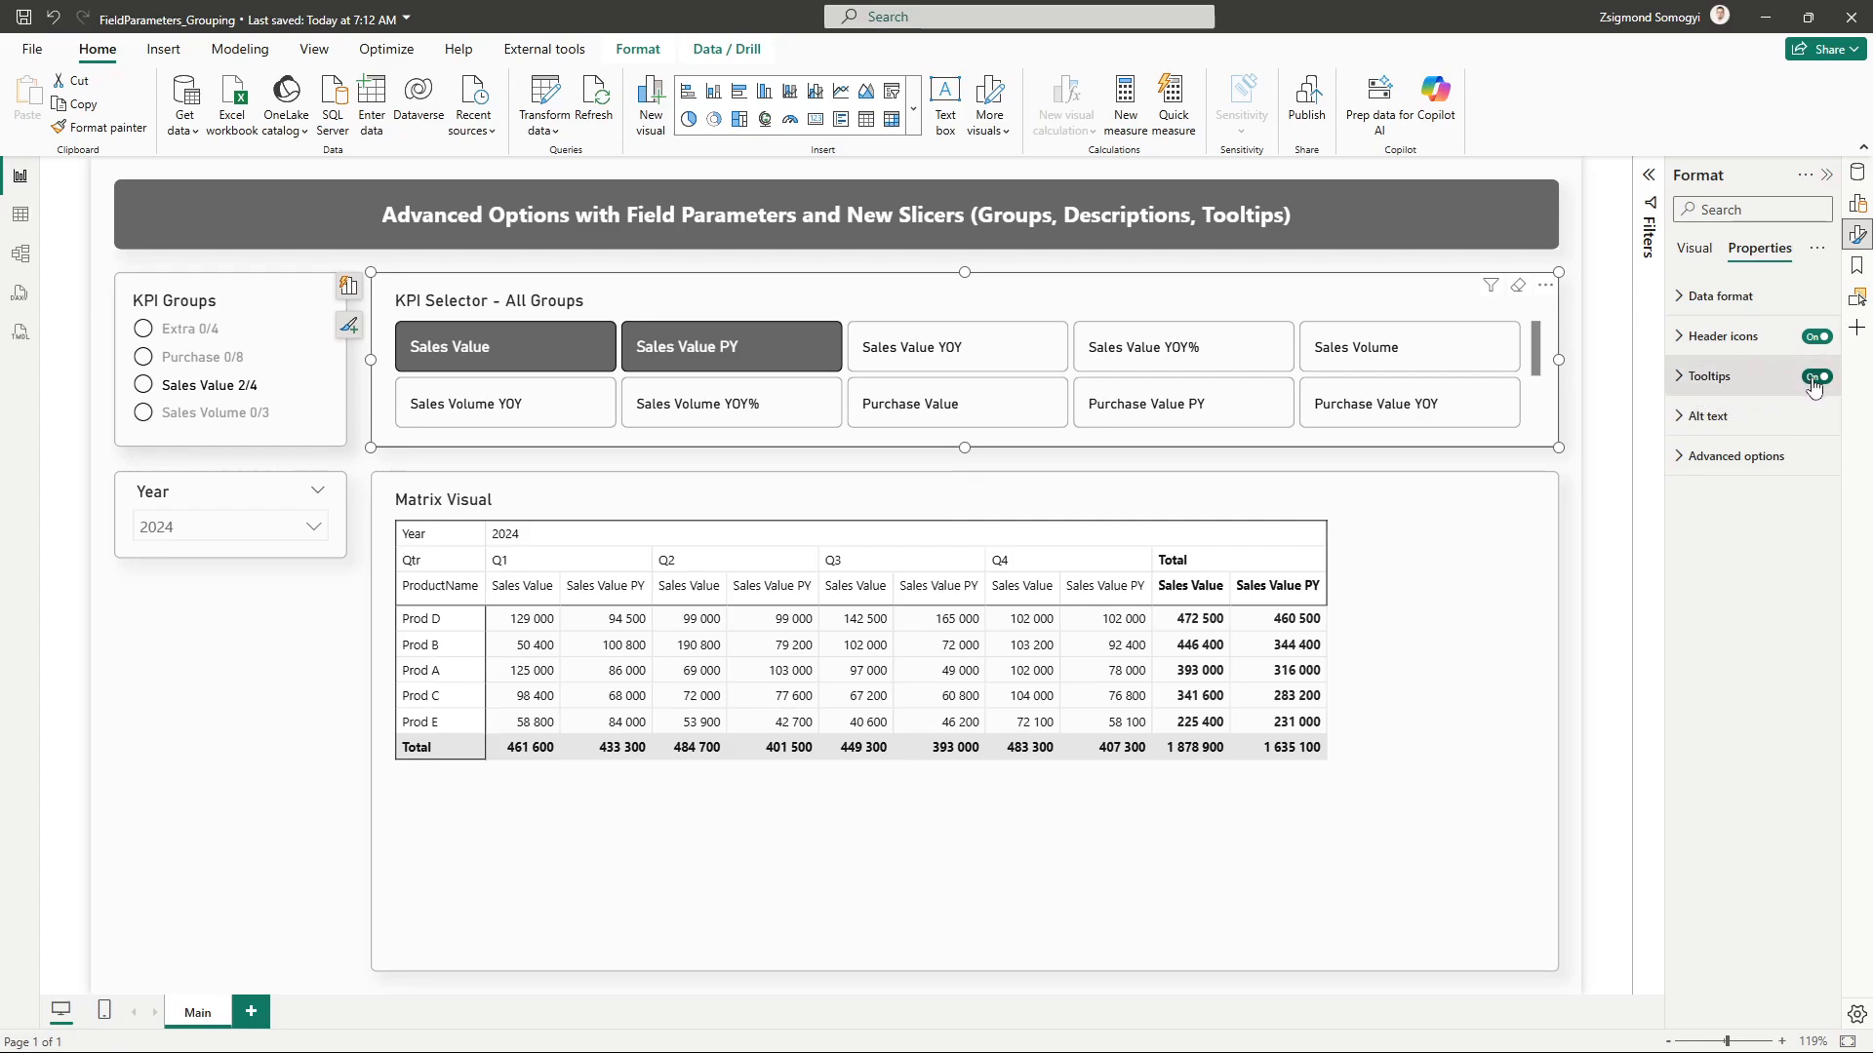
pyautogui.click(1738, 382)
pyautogui.click(1748, 624)
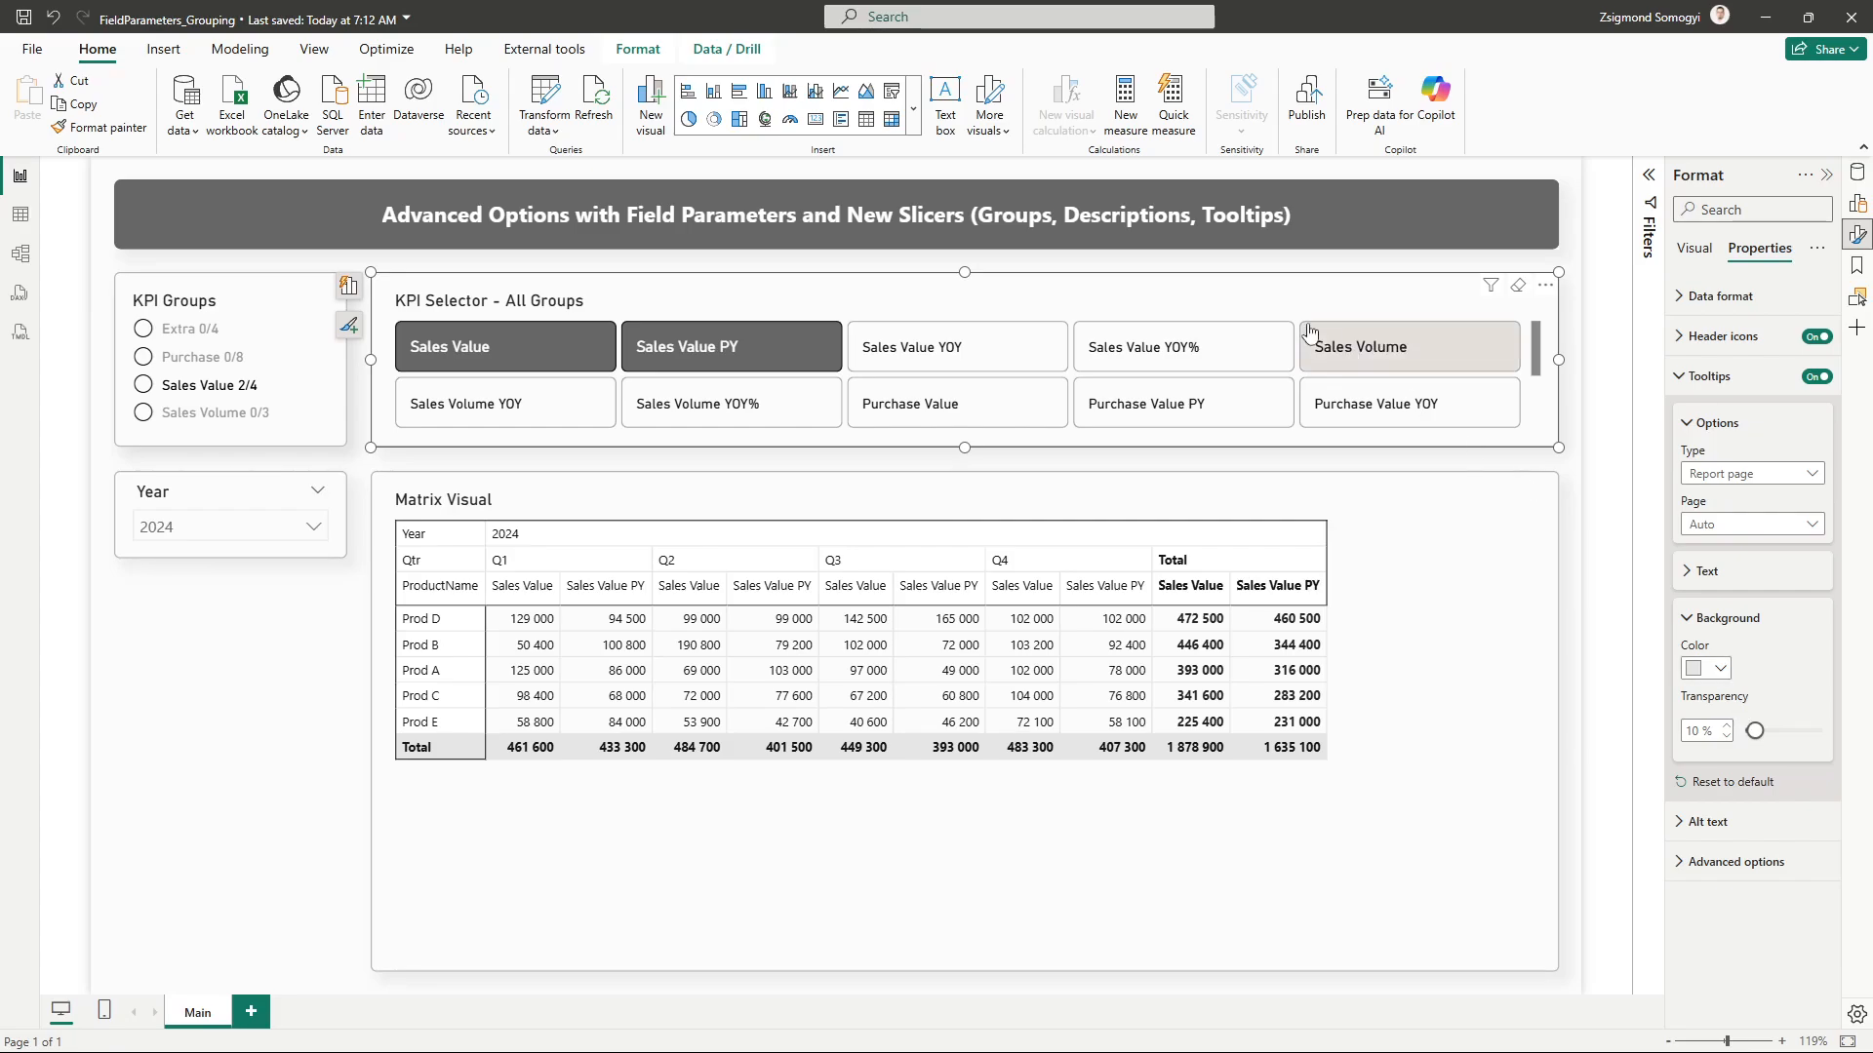
pyautogui.moveTo(983, 356)
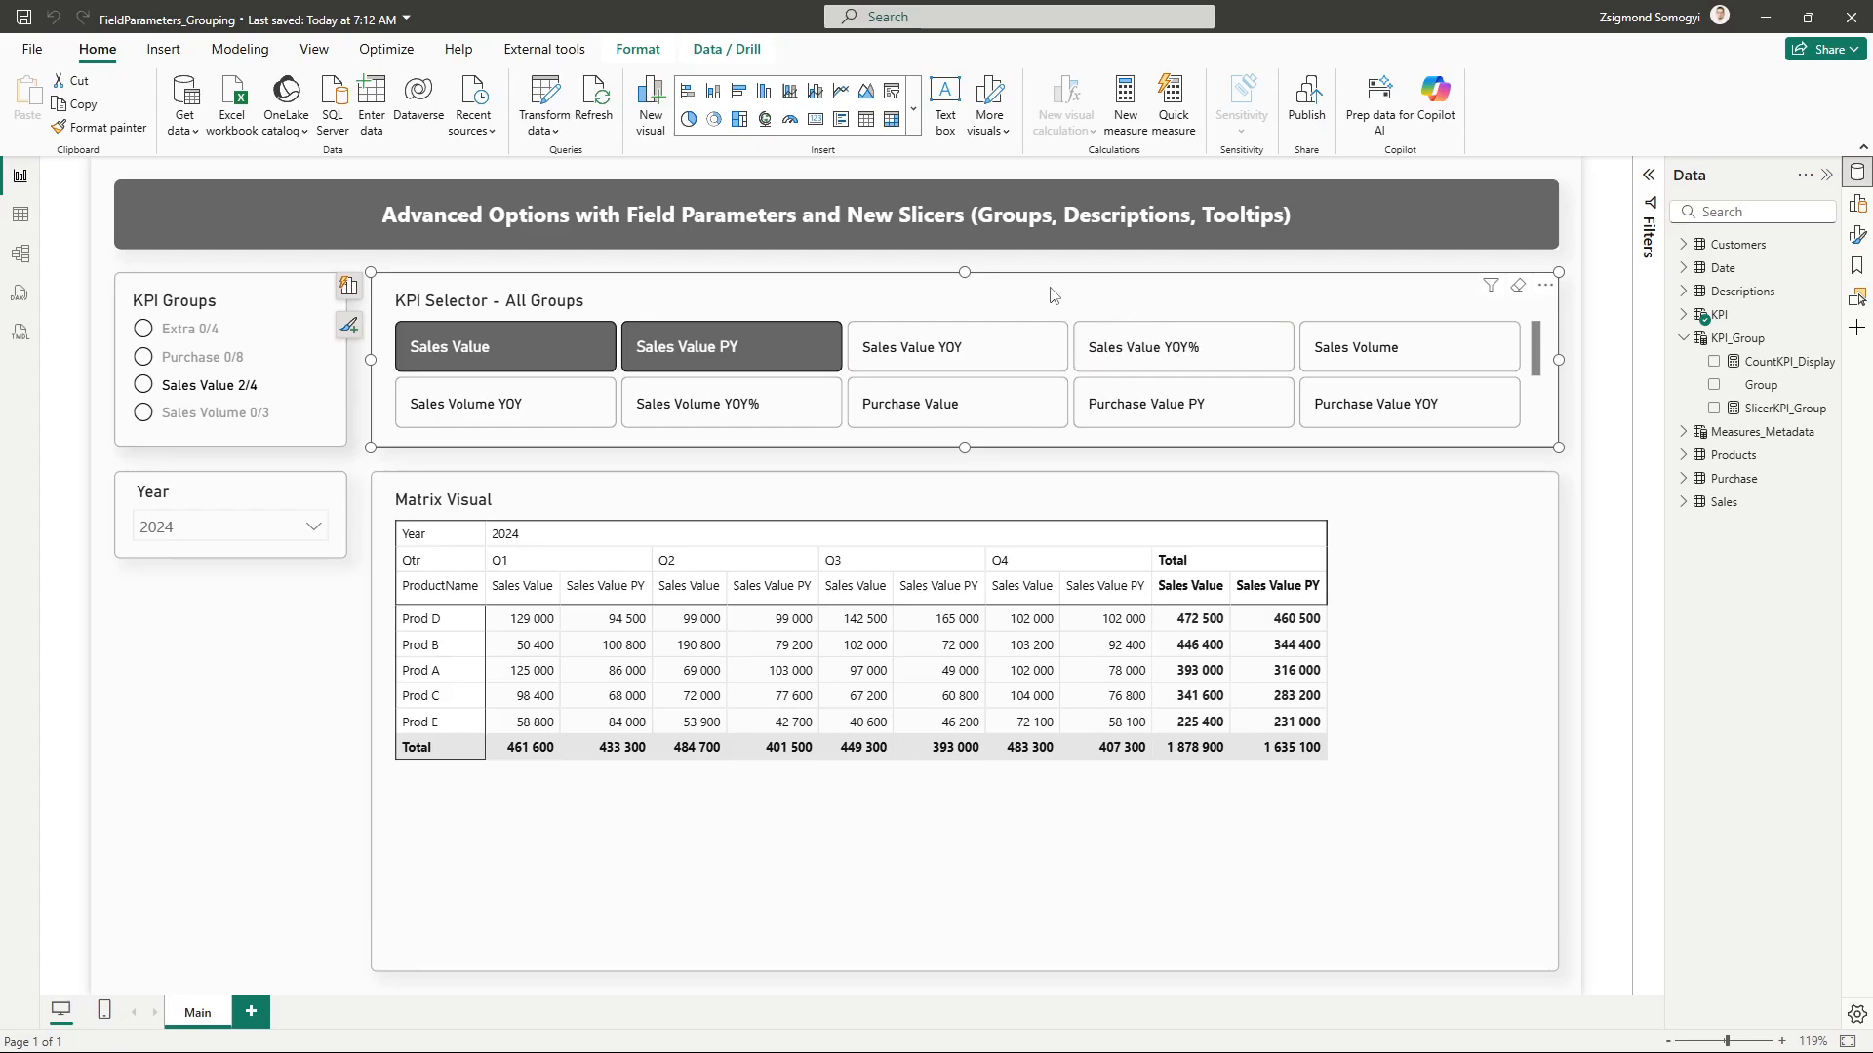
# Examine the Group_Selected filter condition applied to the KPI Selector visual.
pyautogui.click(1648, 175)
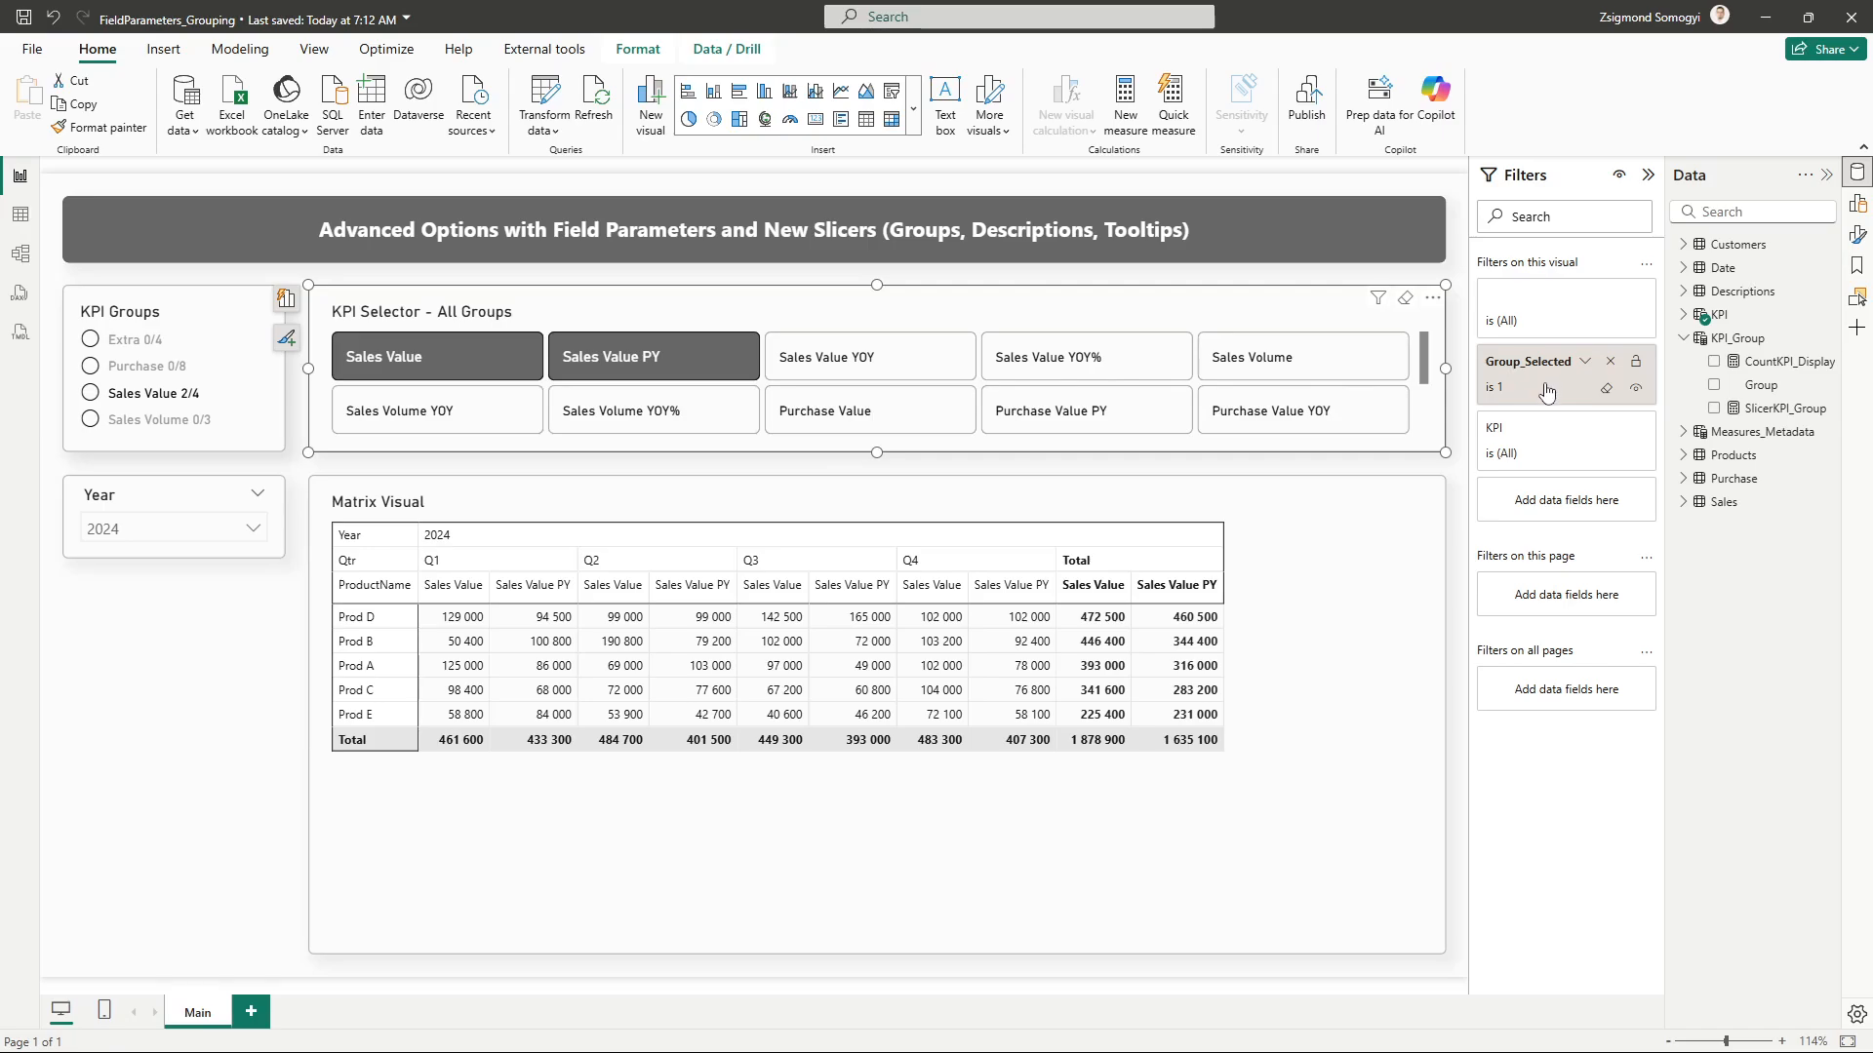
pyautogui.click(1547, 393)
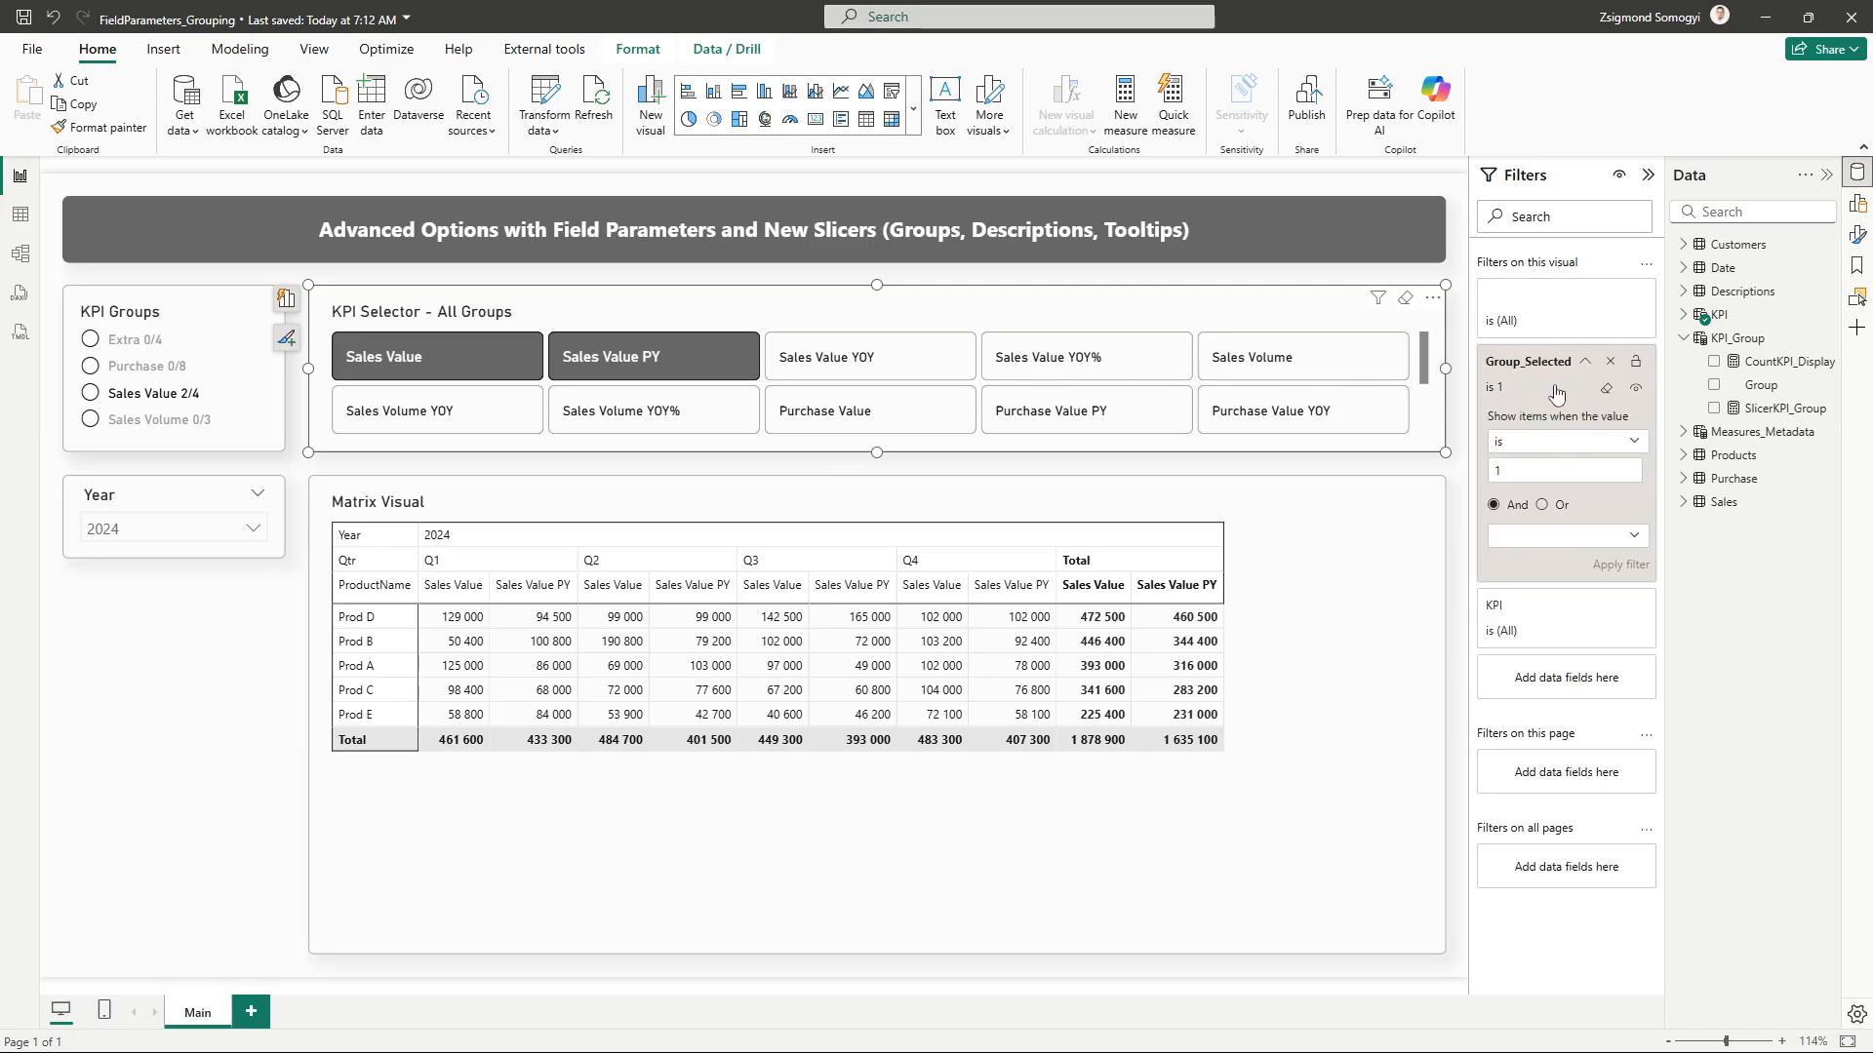
pyautogui.click(1559, 369)
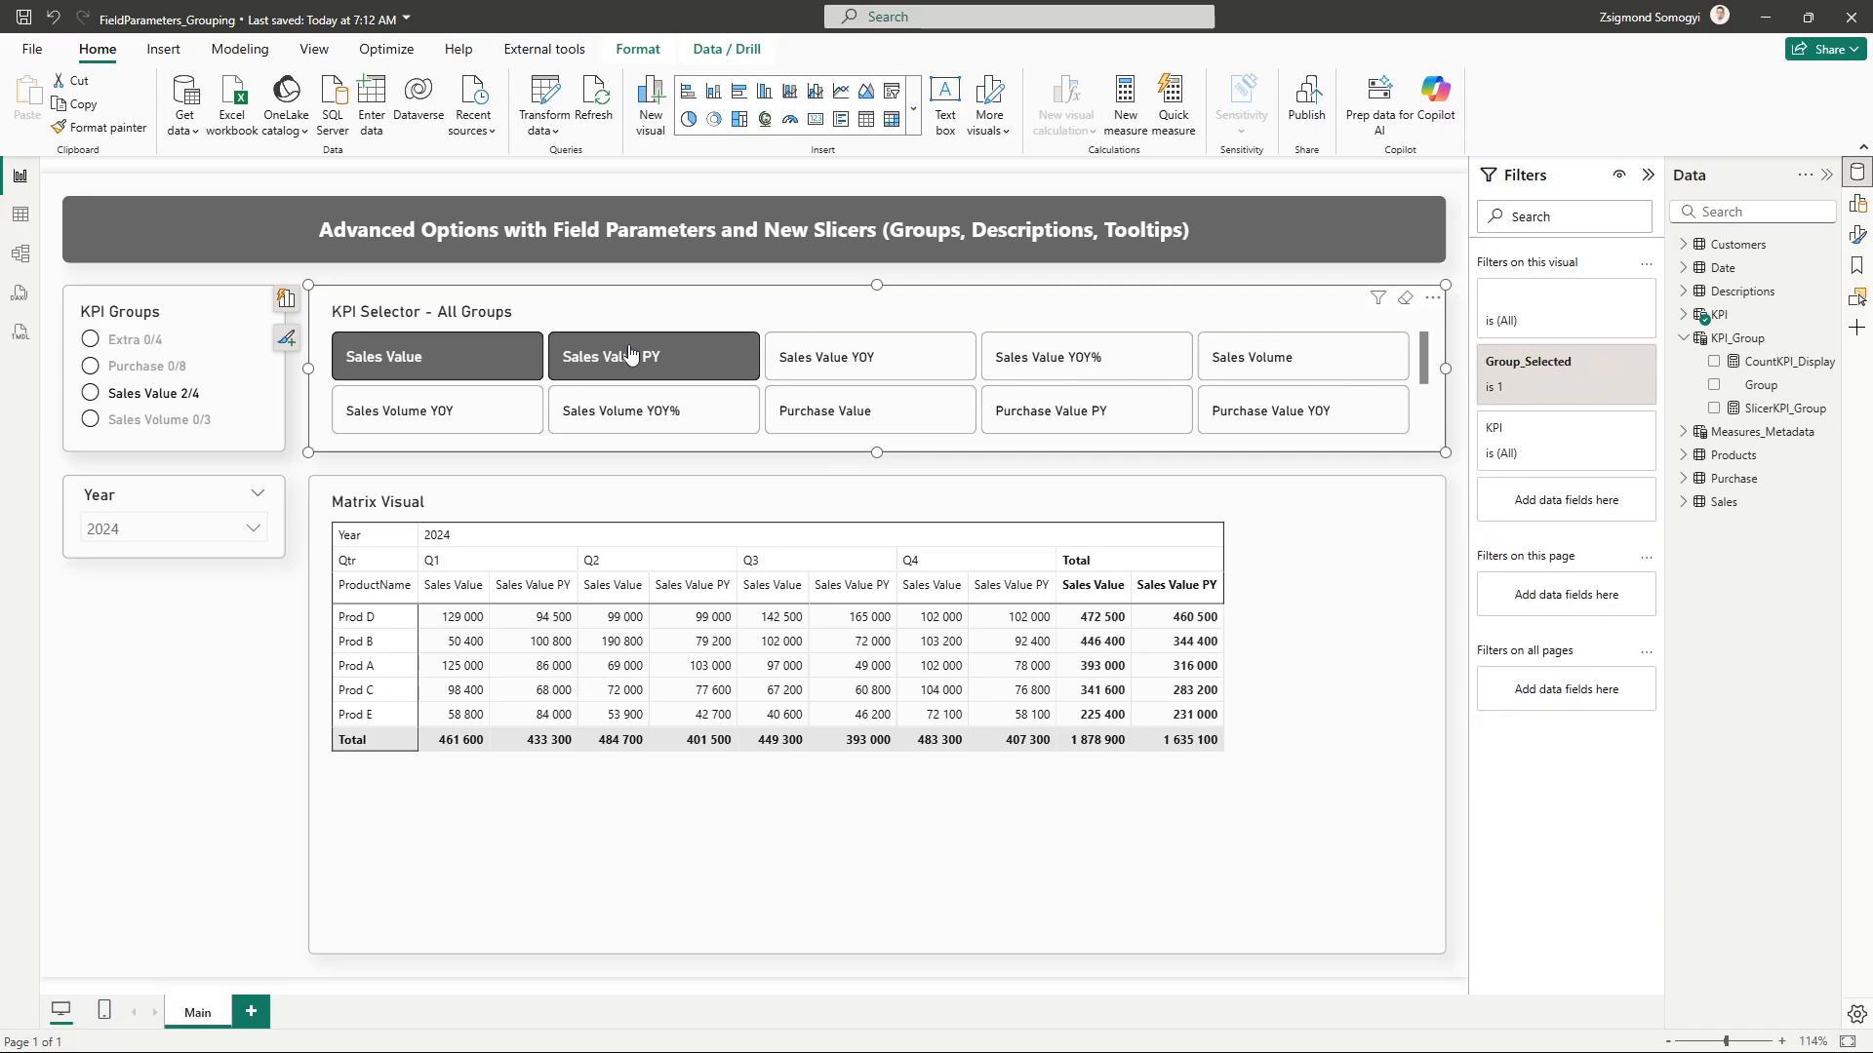
# Filter the KPI Selector by the Purchase group, and then by the Sales Value and Purchase groups together.
pyautogui.click(146, 366)
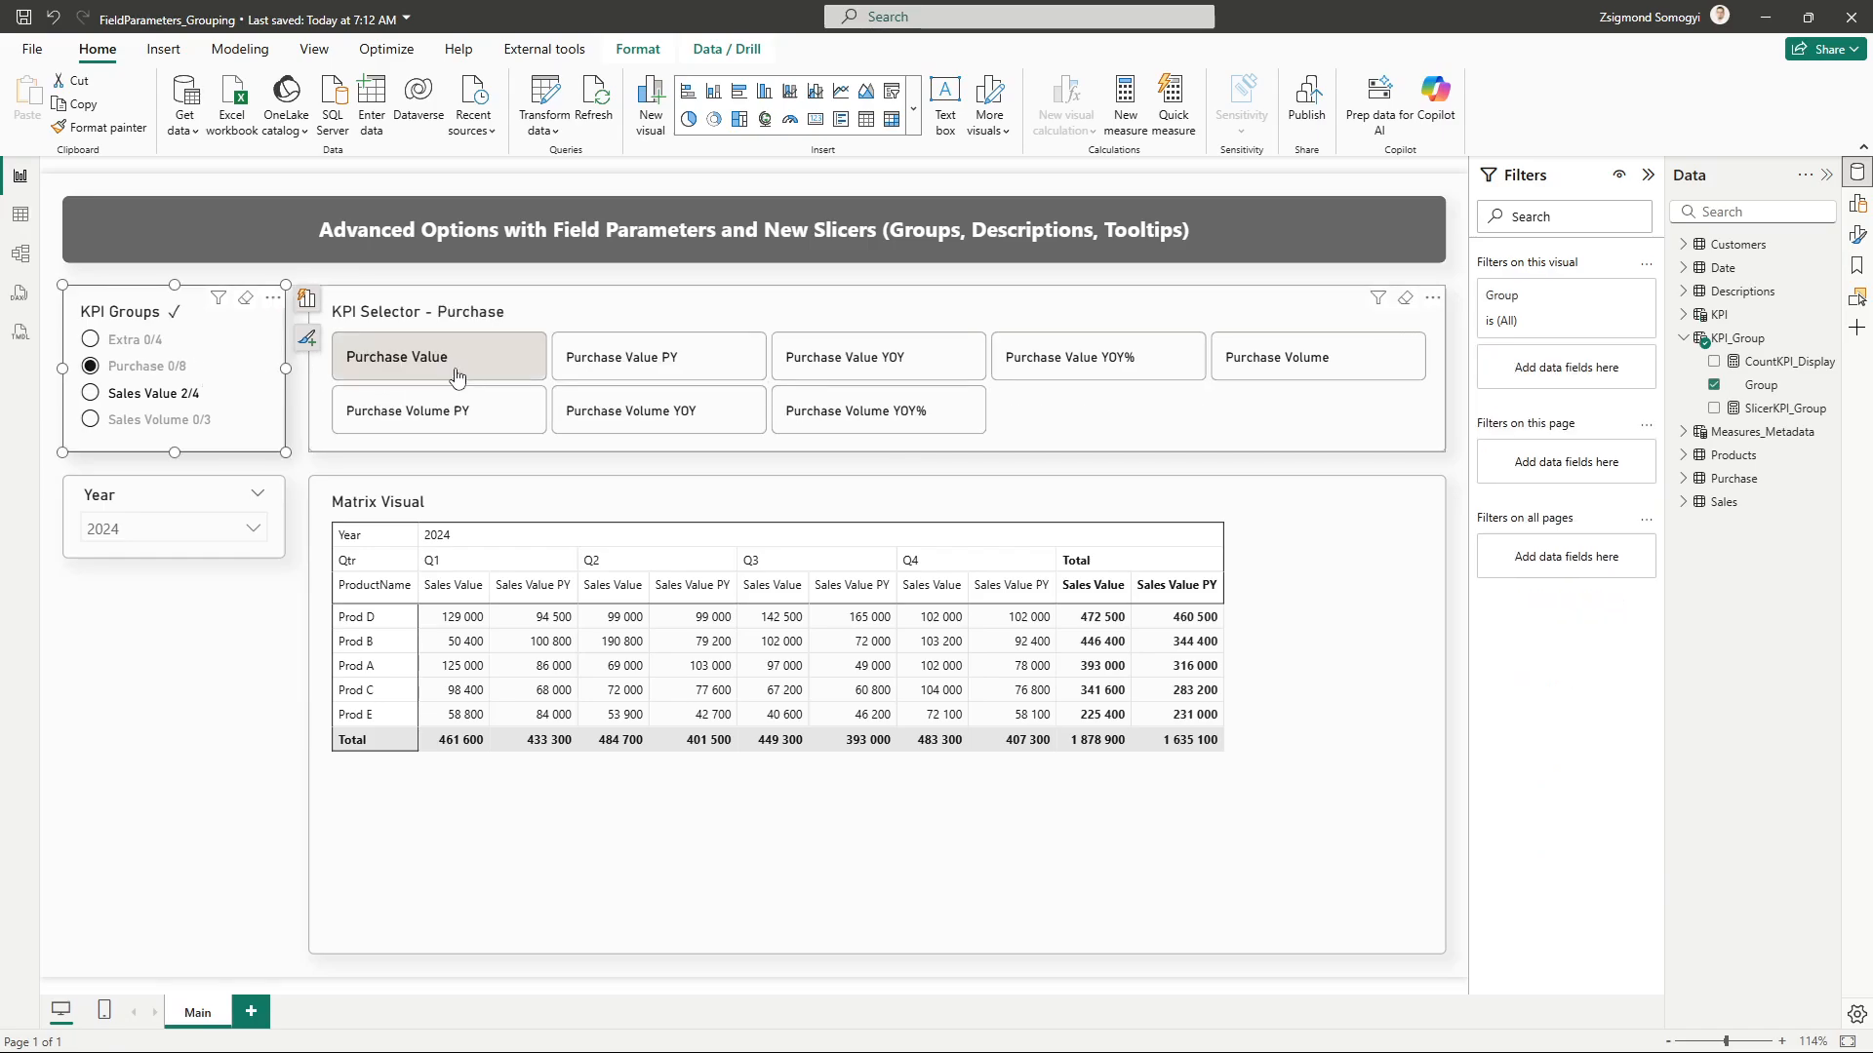
pyautogui.moveTo(528, 376)
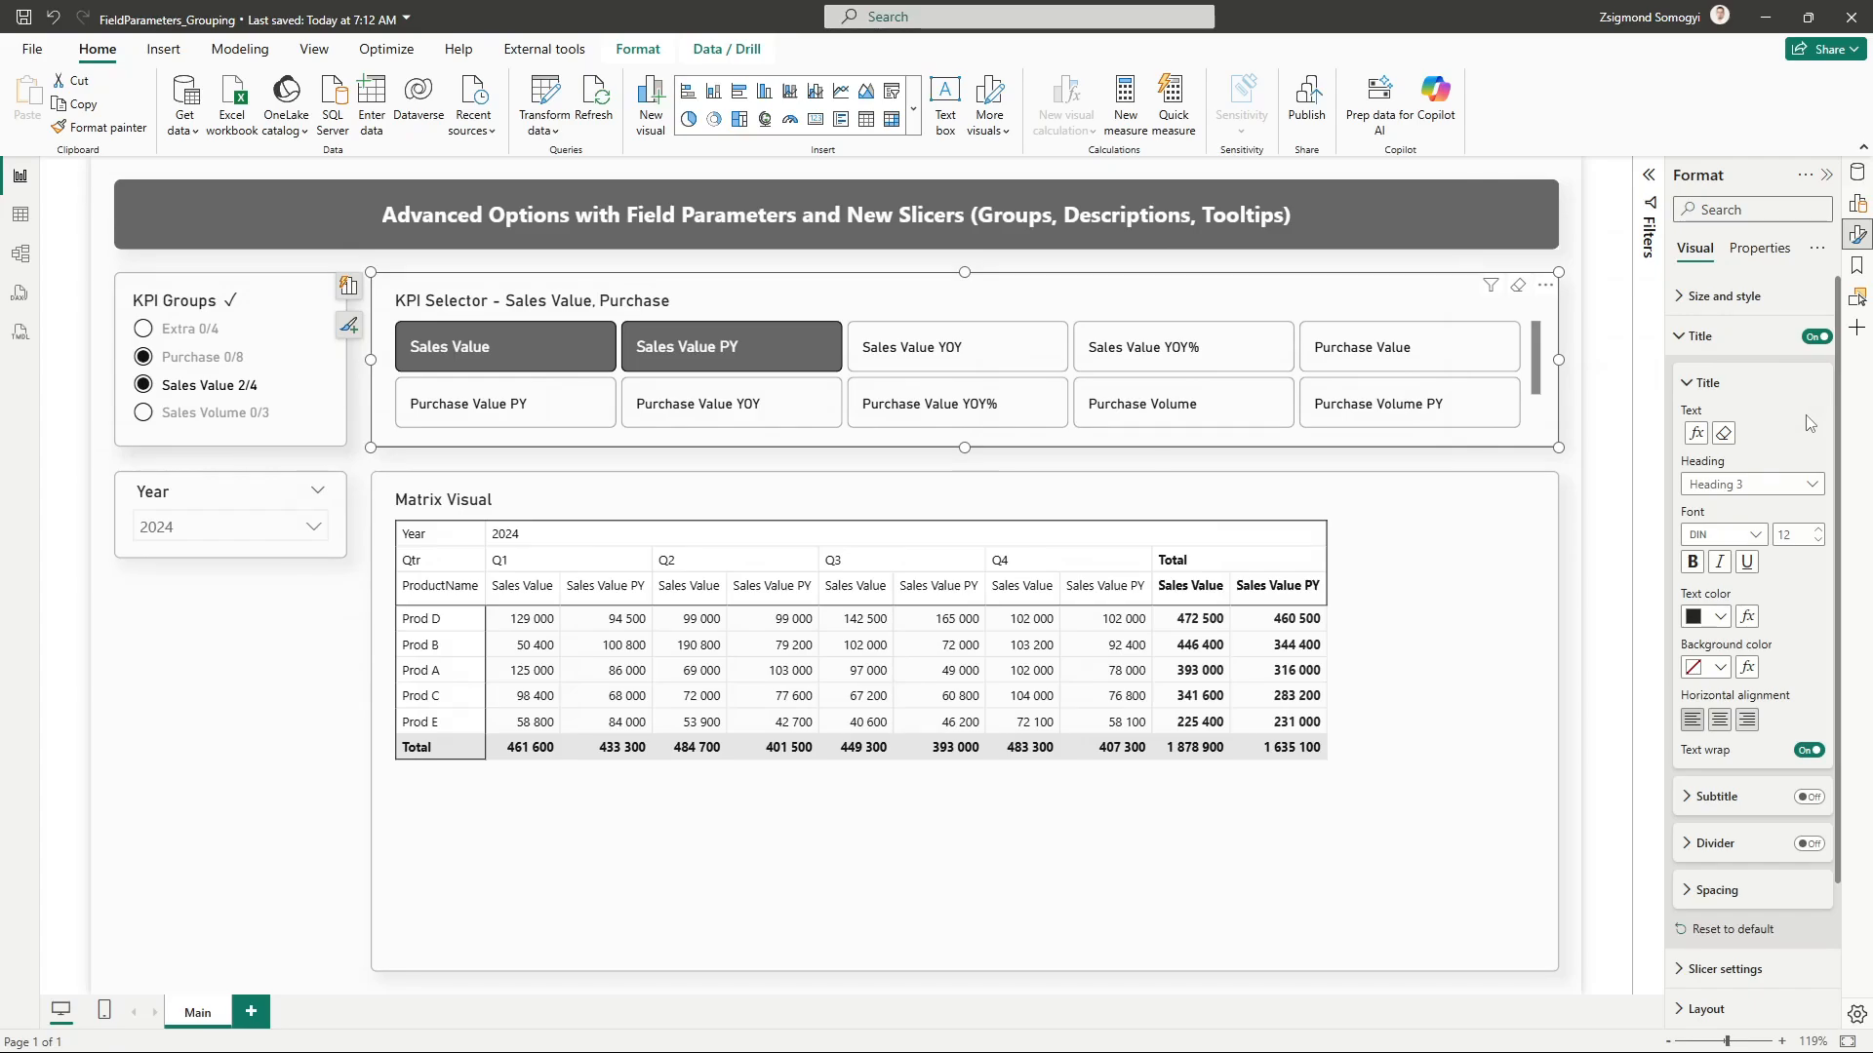
pyautogui.click(243, 388)
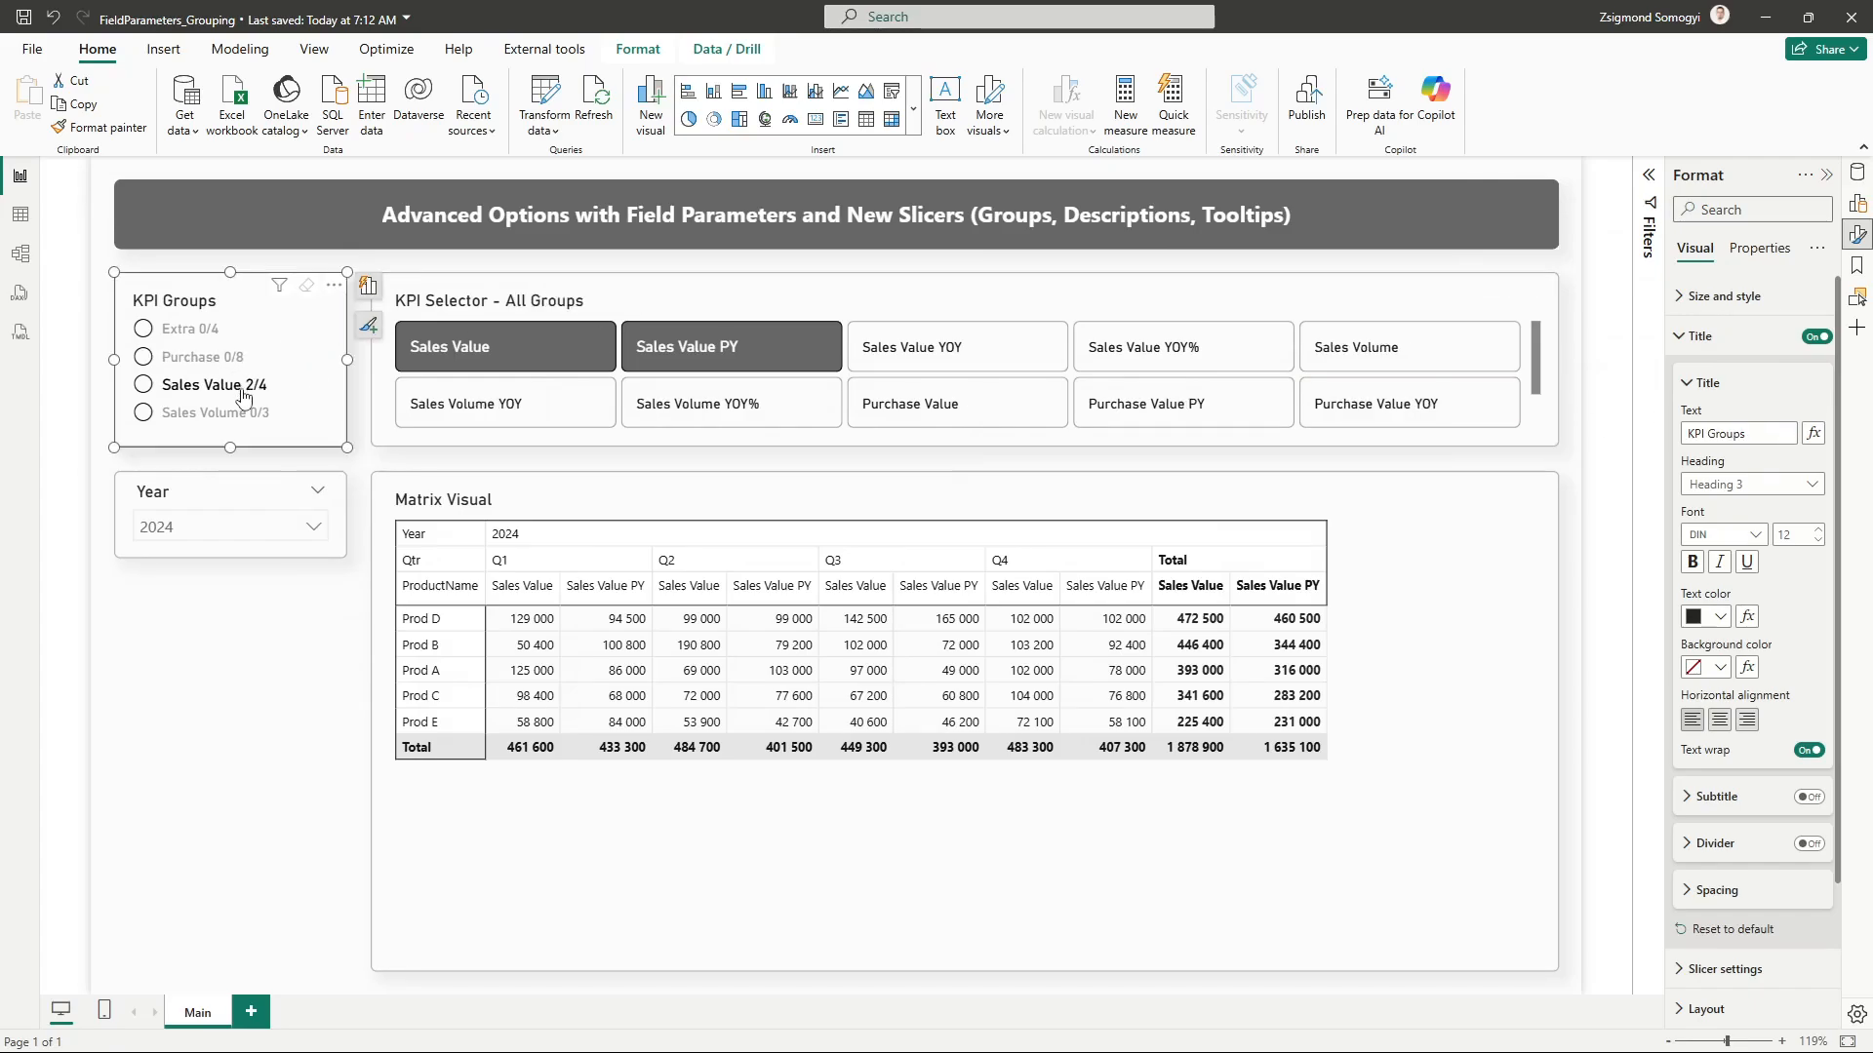
pyautogui.click(243, 391)
pyautogui.keyDown('ctrl'); pyautogui.click(239, 359); pyautogui.keyUp('ctrl')
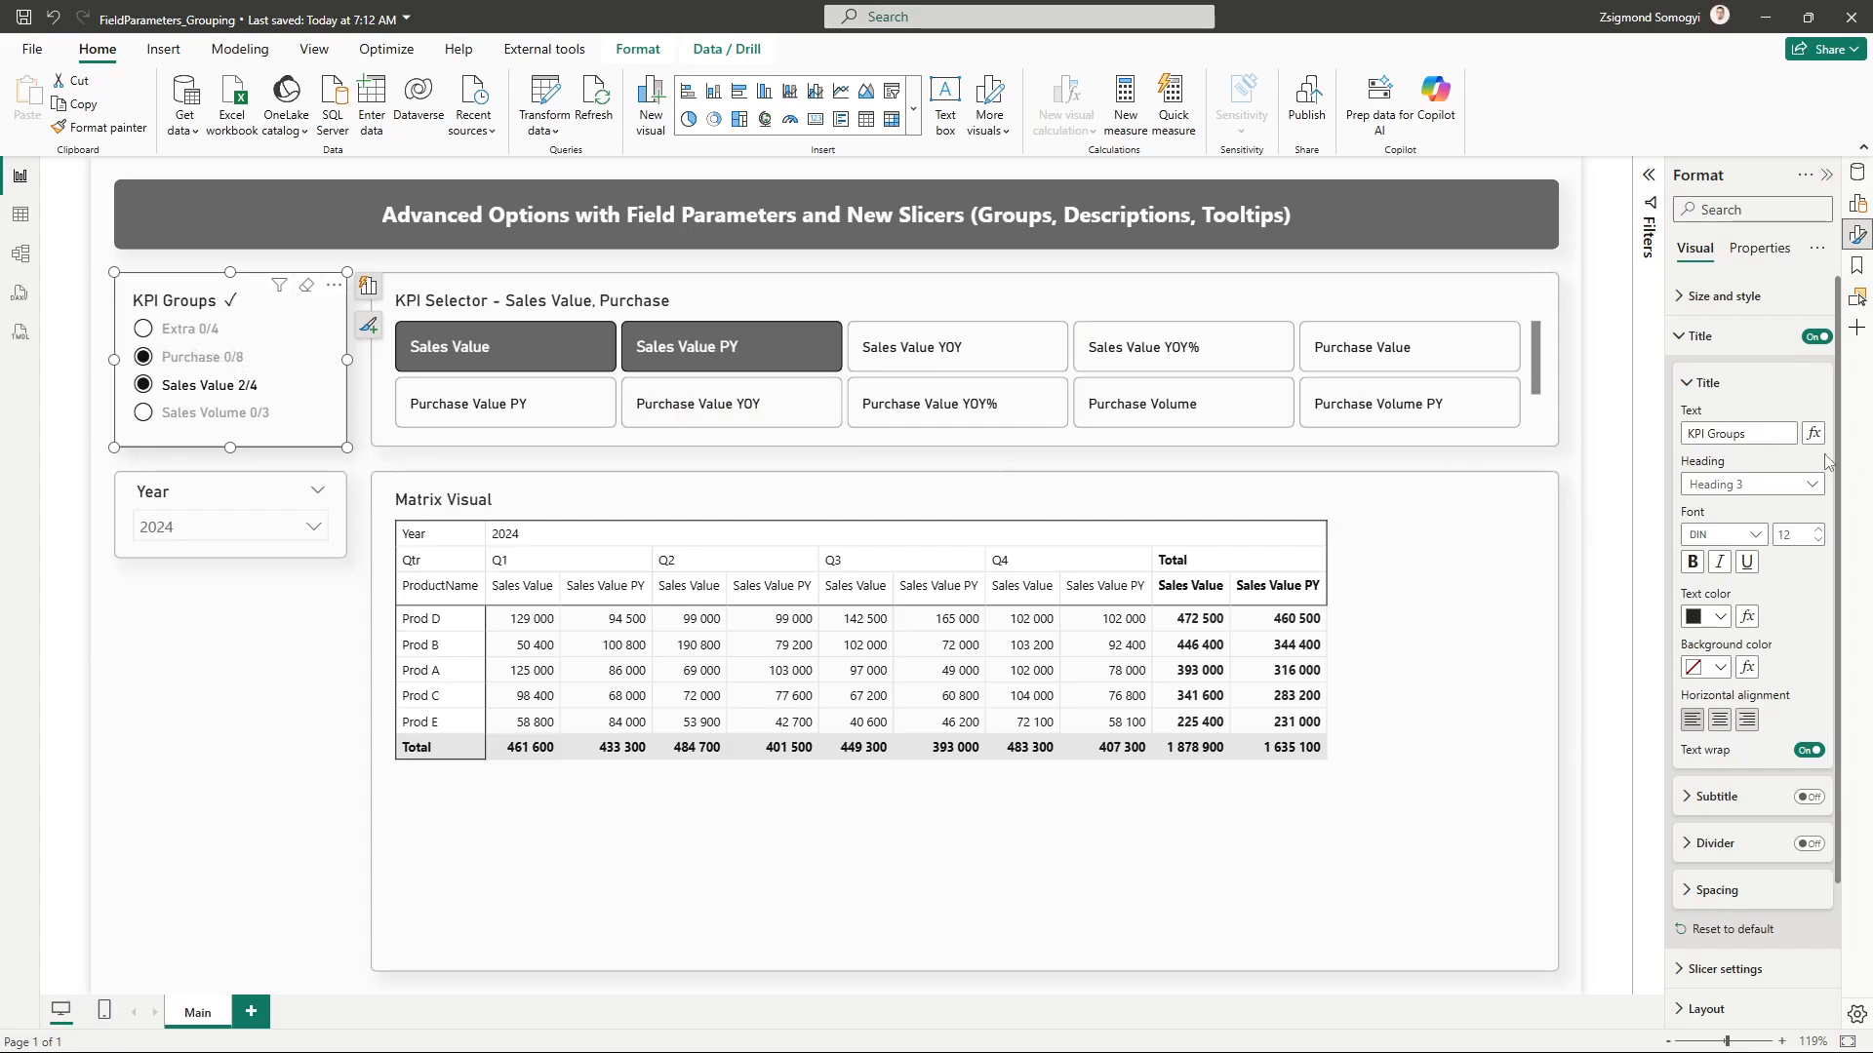
# Check which field the conditional formatting of the KPI Selector's title text is based on, leaving it as it is.
pyautogui.click(845, 303)
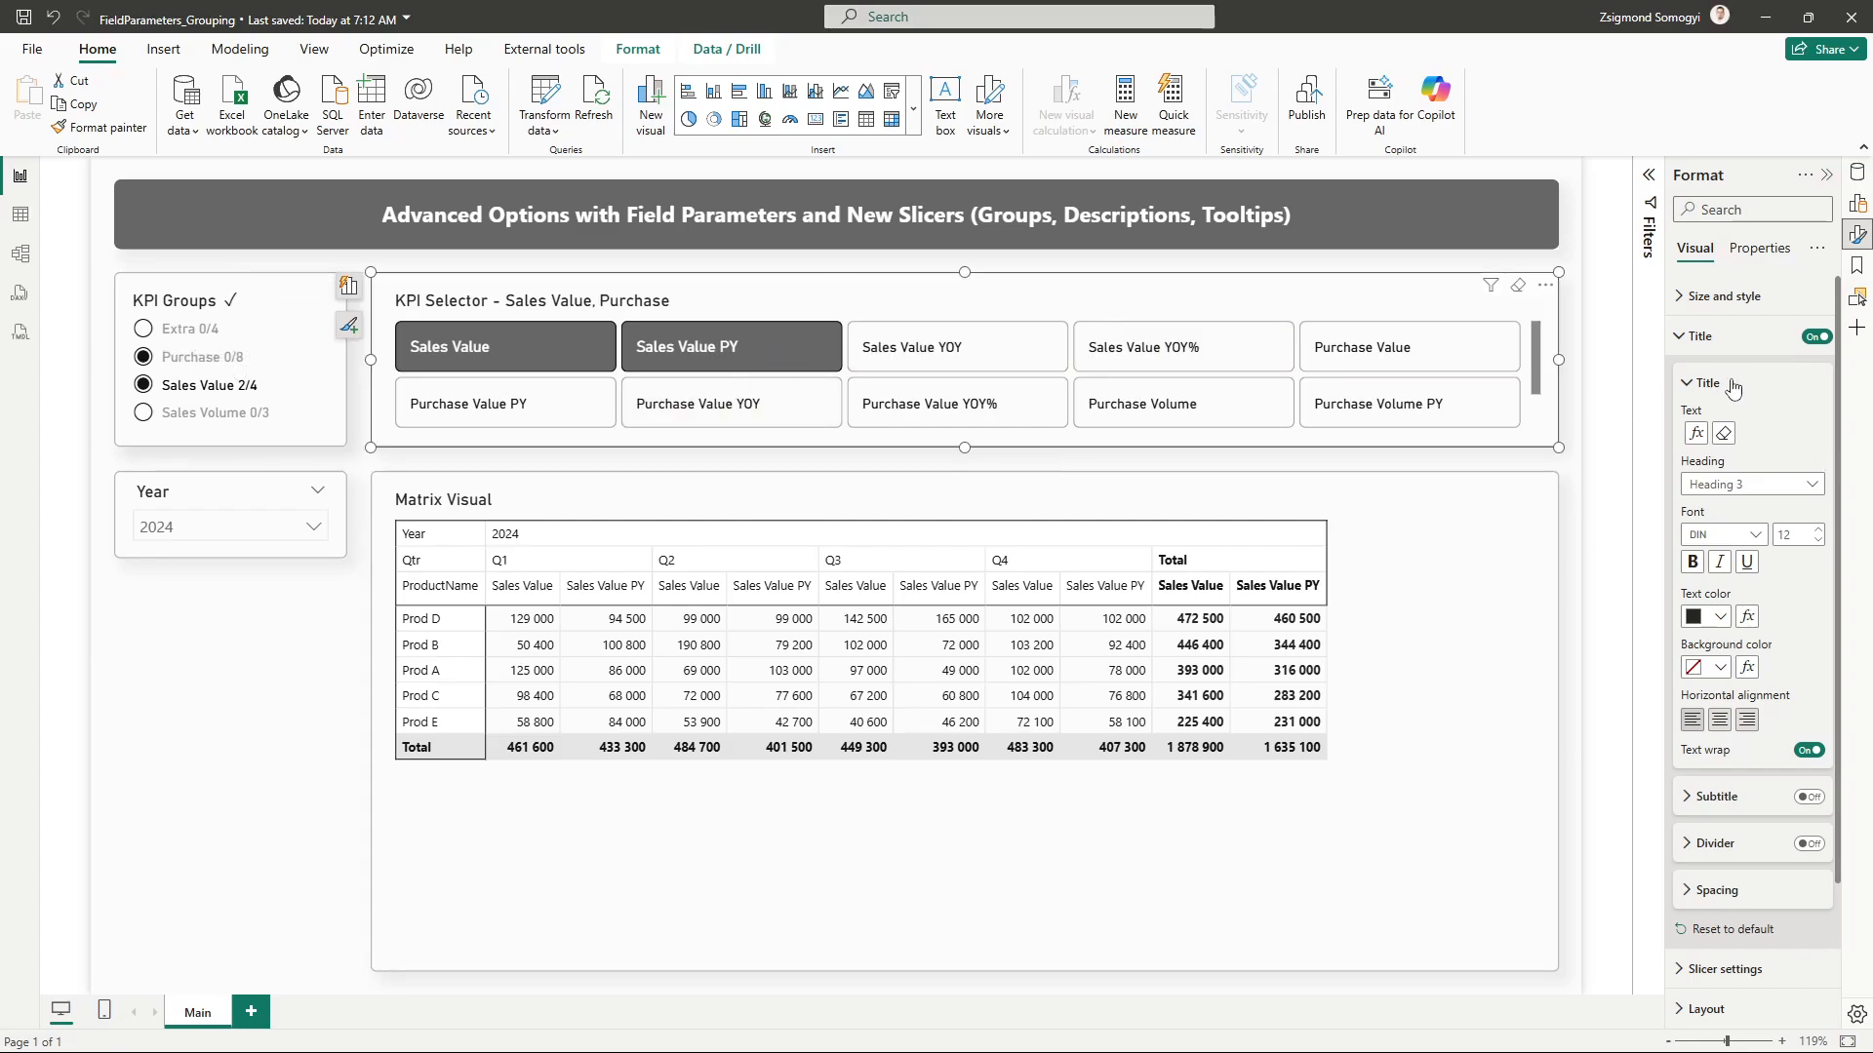
pyautogui.click(1696, 434)
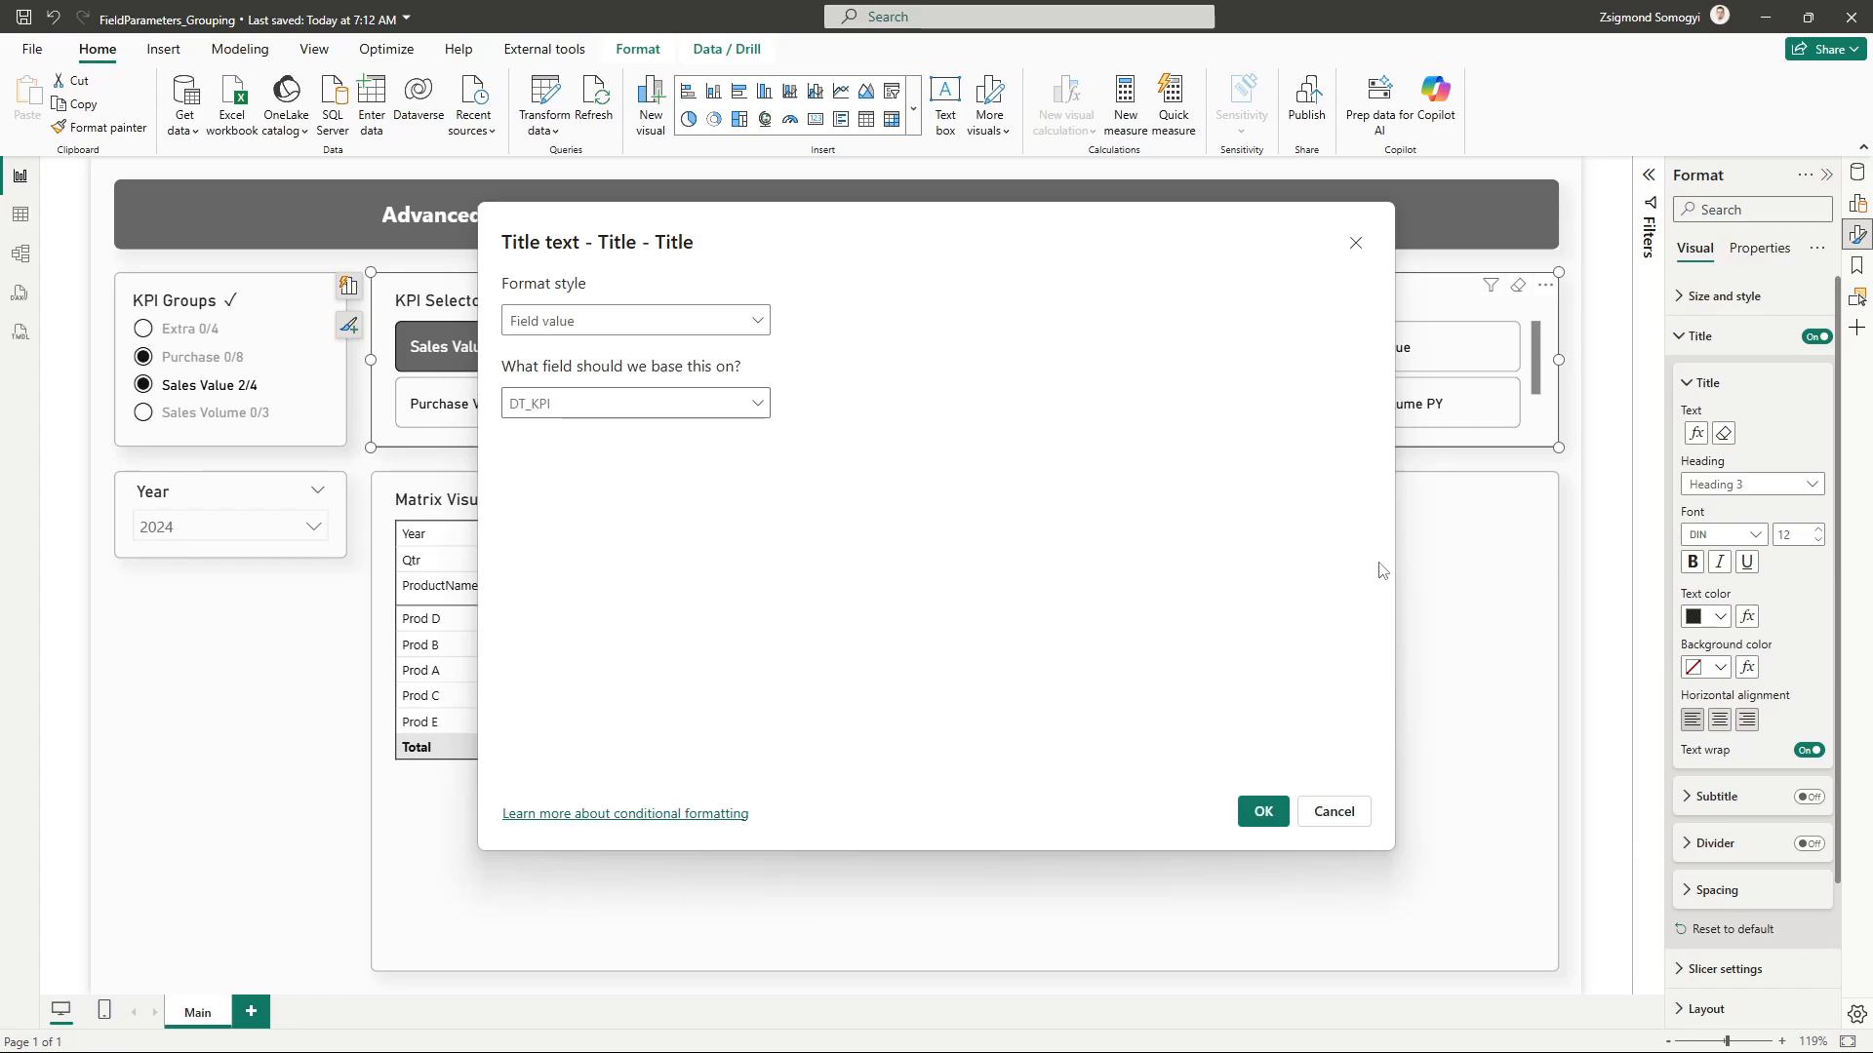
pyautogui.click(1354, 812)
pyautogui.click(188, 807)
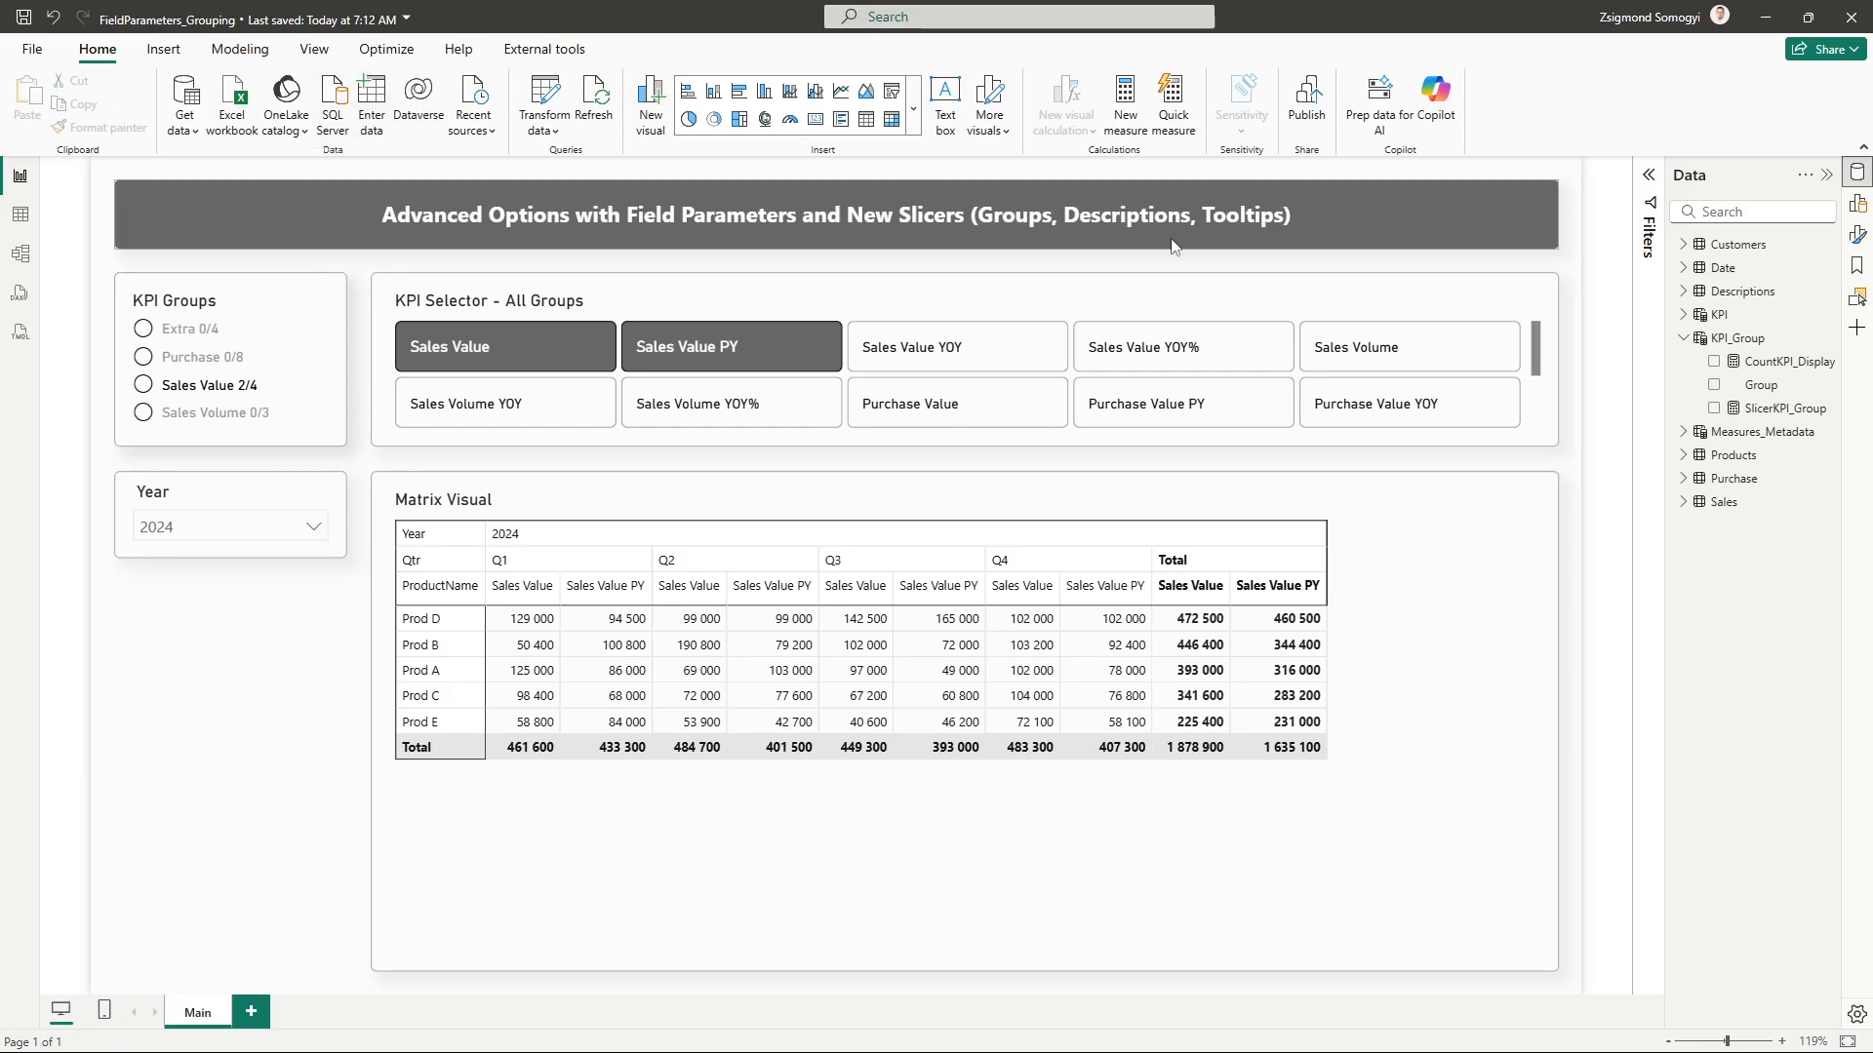
# Examine the KPI texts in the Descriptions table and the Description property of the Count of Invoices measure in the model.
pyautogui.click(1743, 291)
pyautogui.click(20, 215)
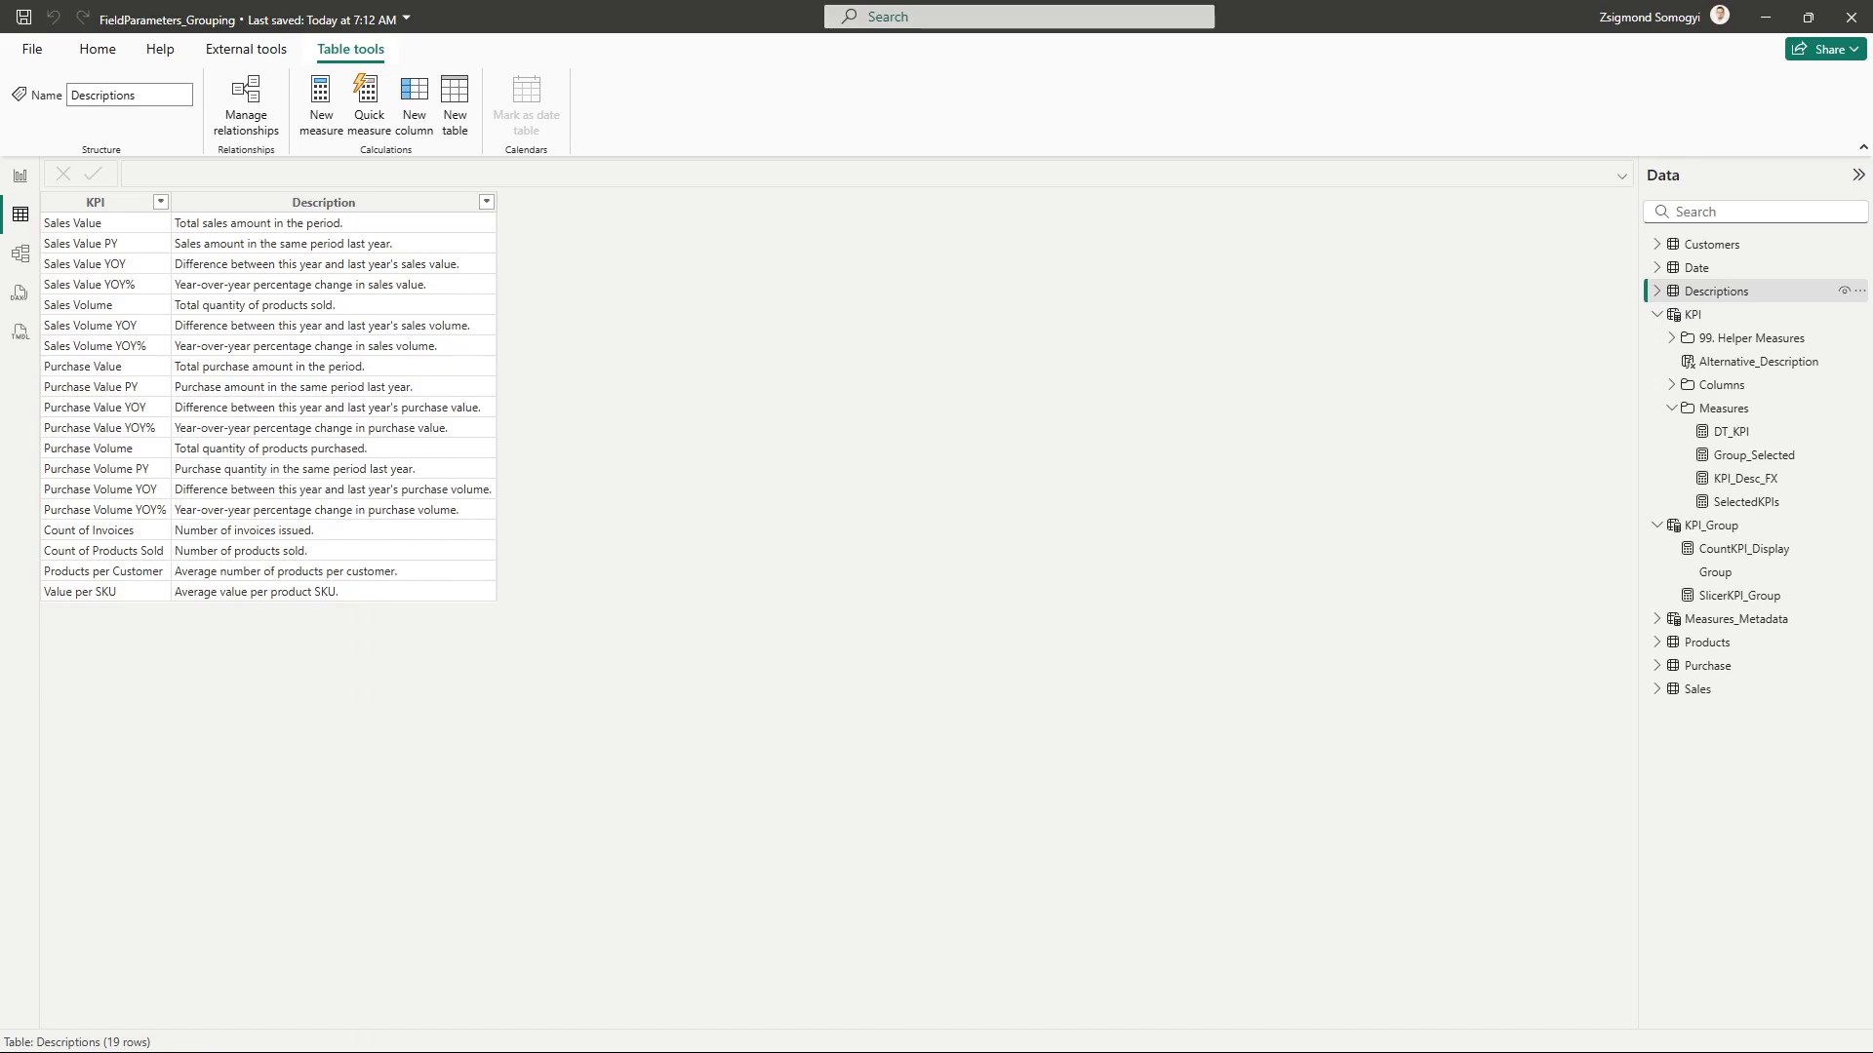
pyautogui.click(19, 254)
pyautogui.click(1523, 412)
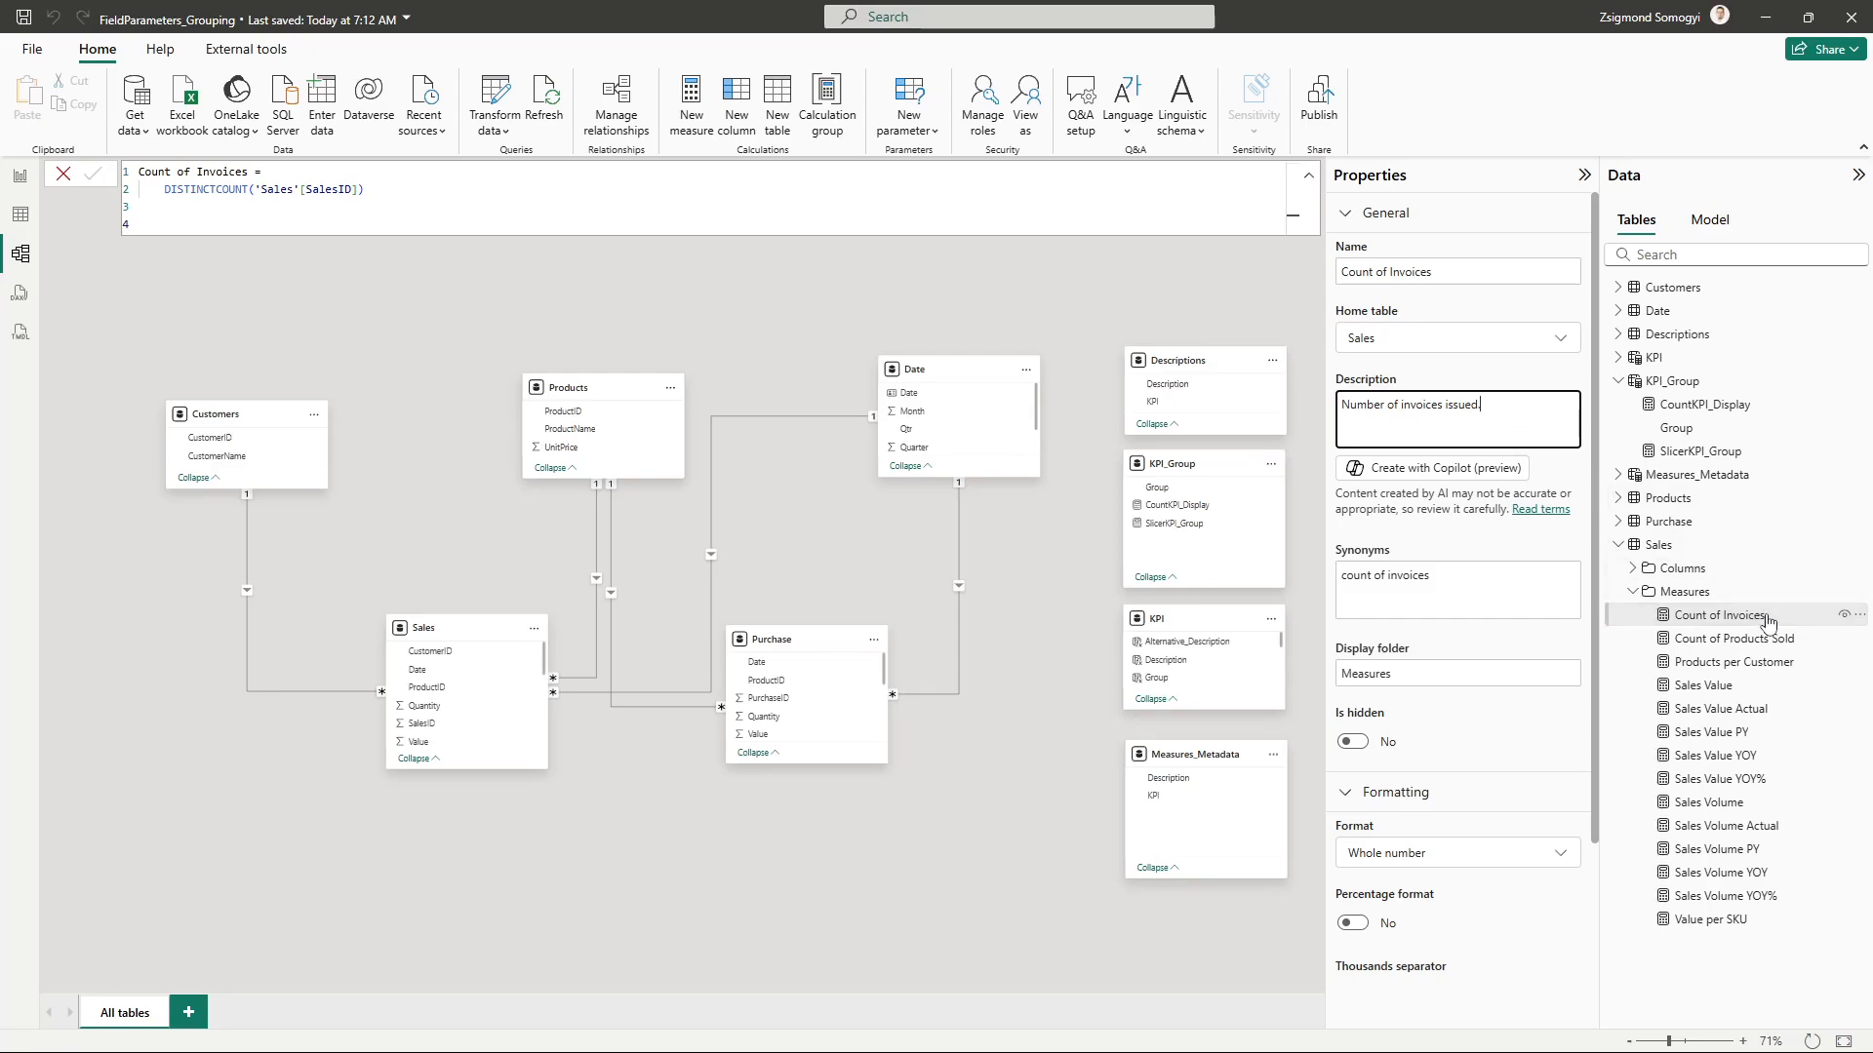
pyautogui.moveTo(1744, 627)
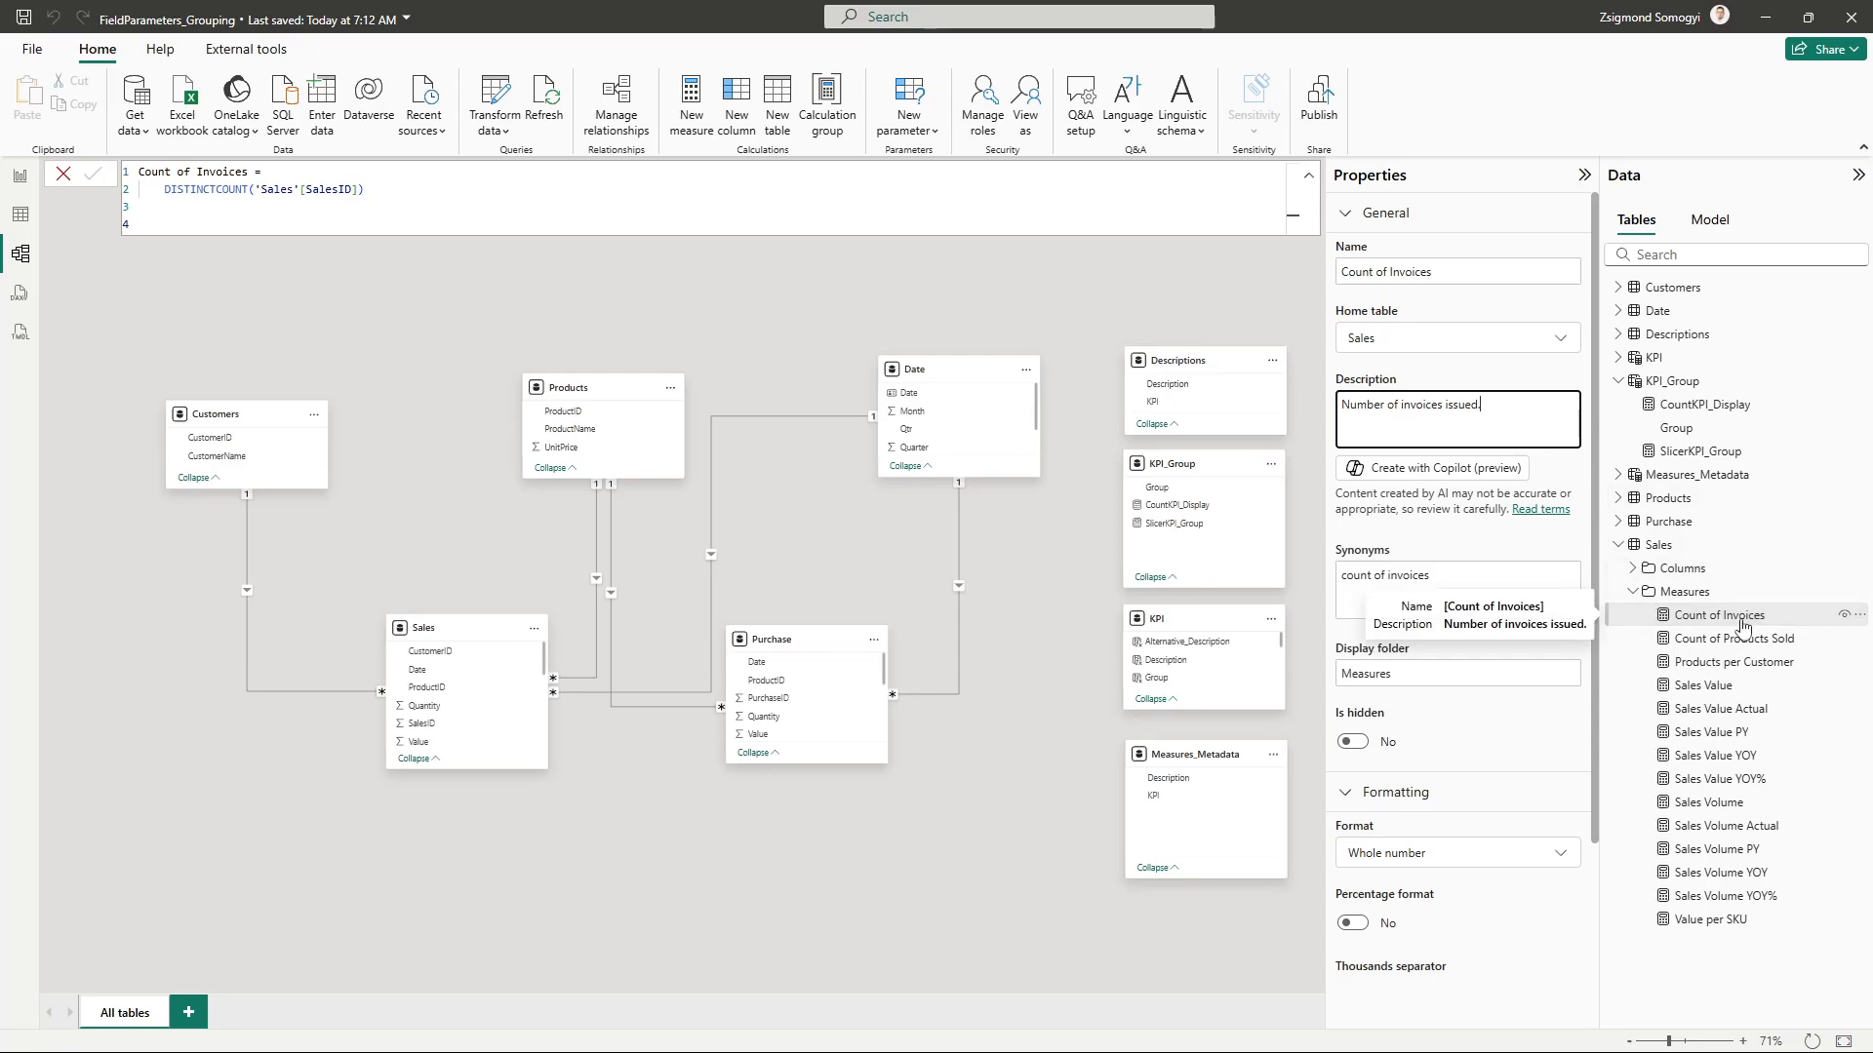
pyautogui.click(1744, 628)
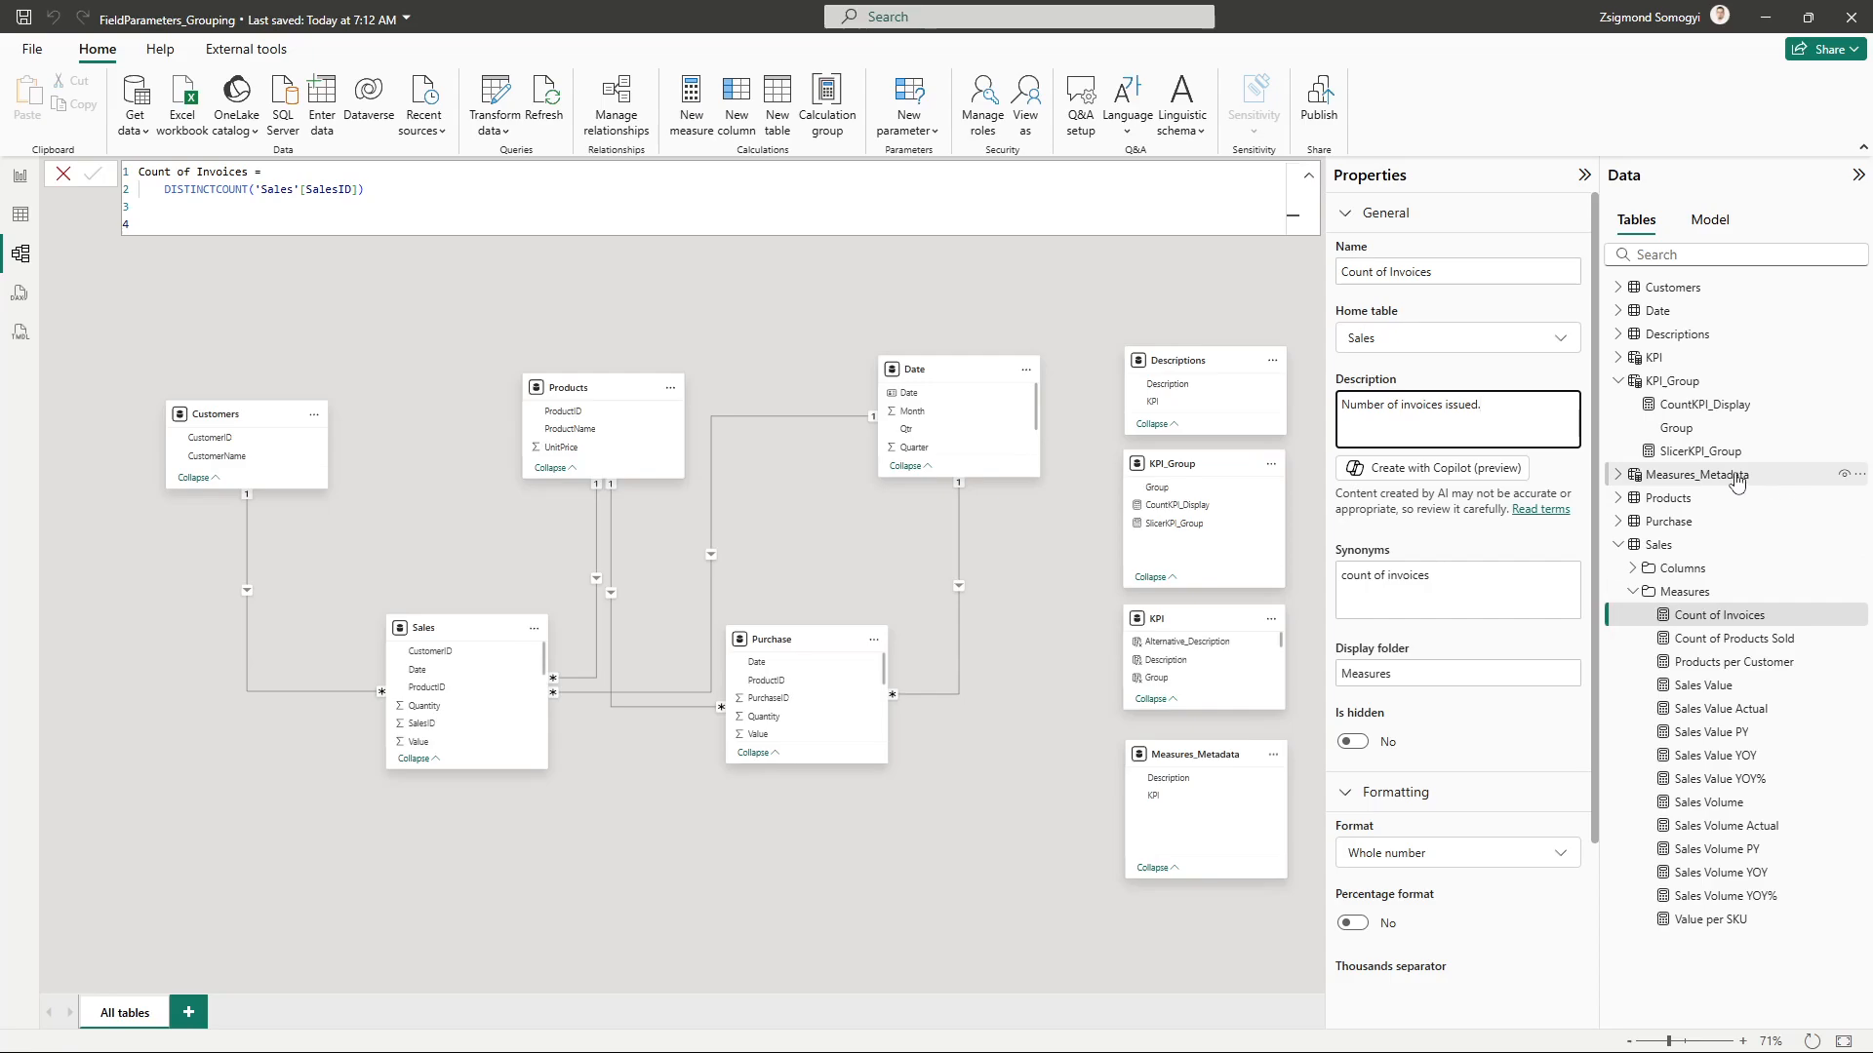
# Examine the Measures_Metadata table and its formula, especially the INFO.VIEW.MEASURES() call.
pyautogui.click(20, 216)
pyautogui.click(1751, 619)
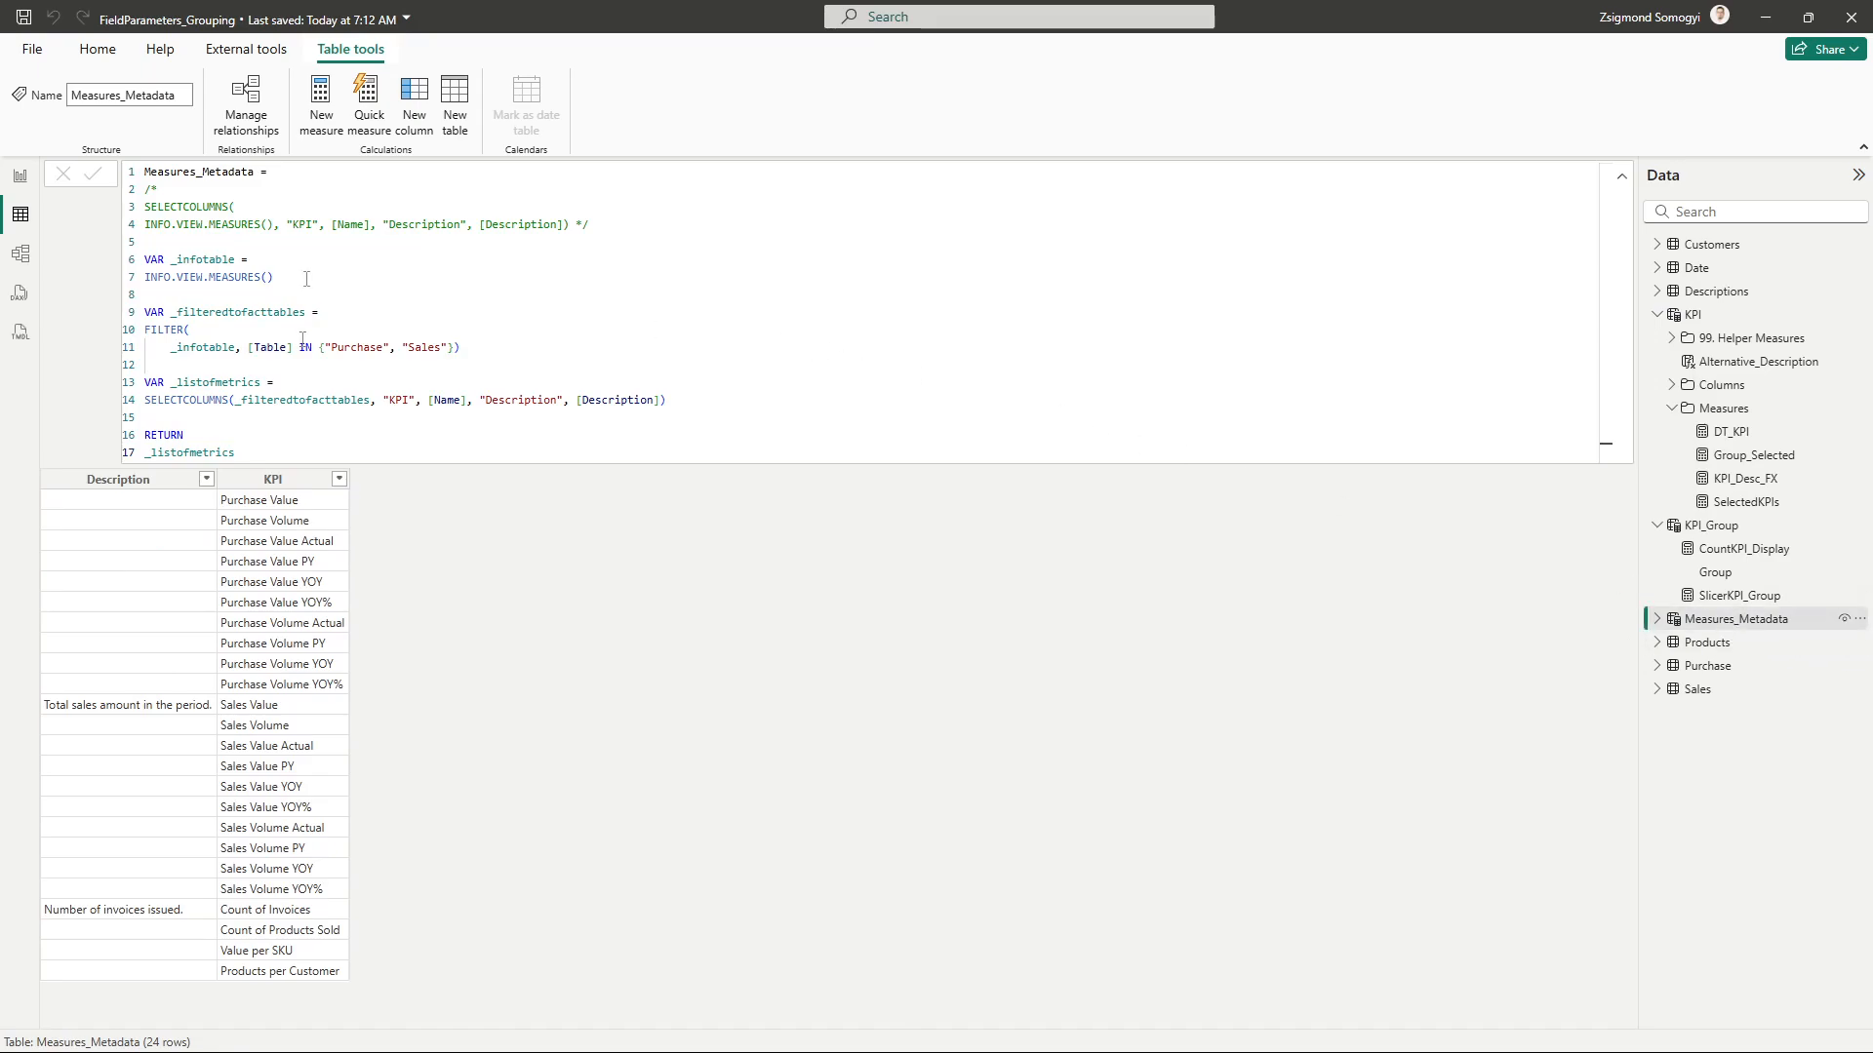
pyautogui.moveTo(298, 279); pyautogui.dragTo(145, 277)
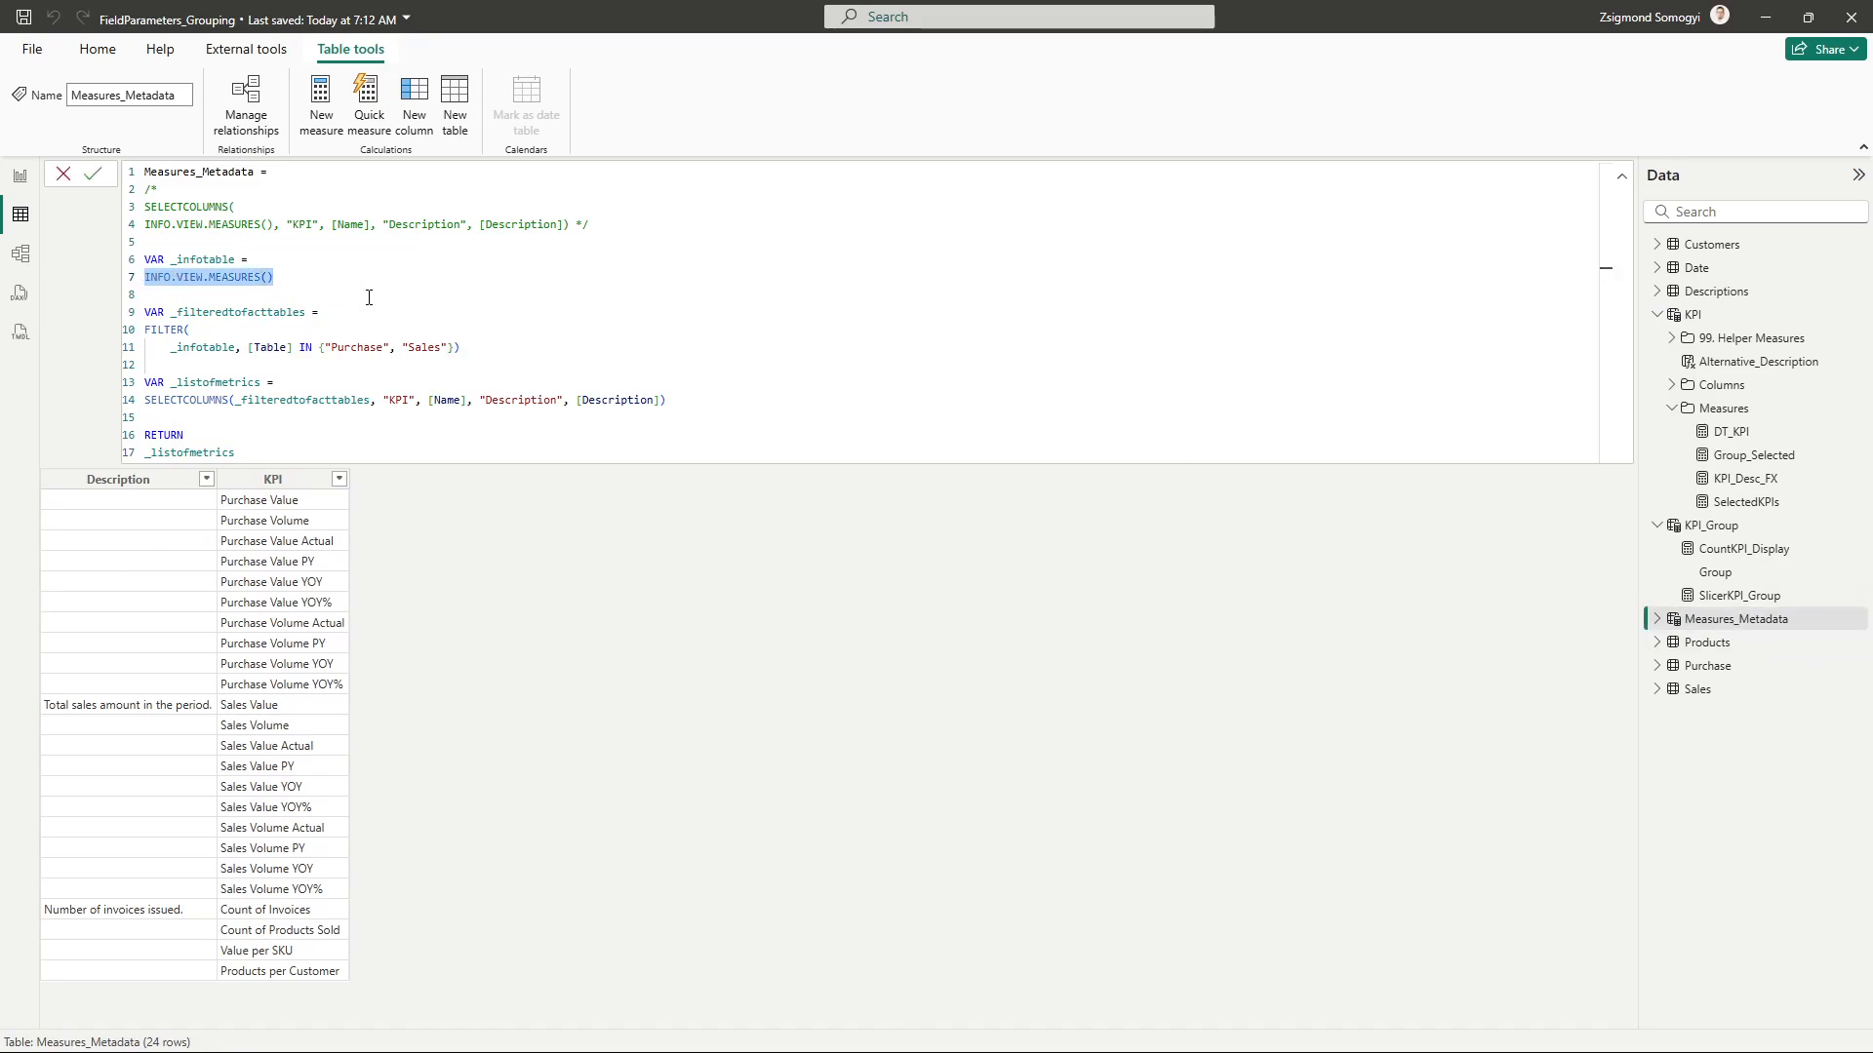
pyautogui.click(375, 280)
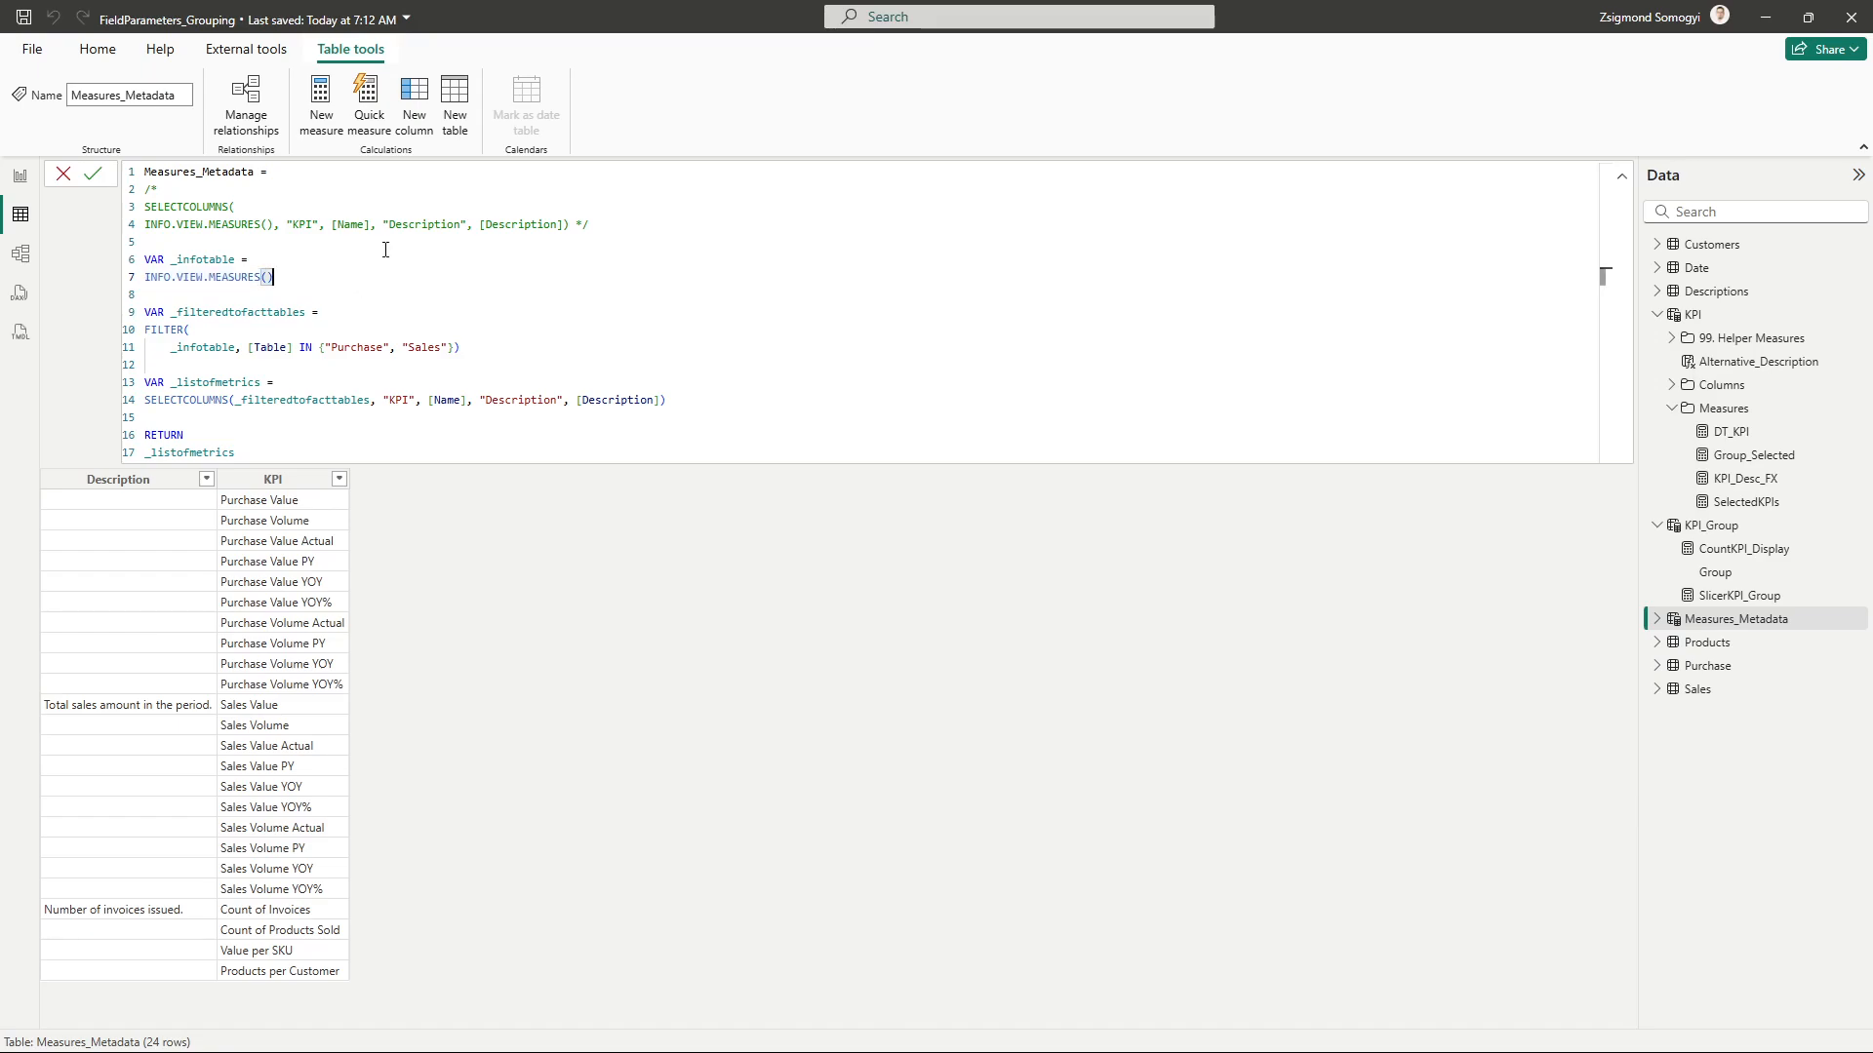
# Make the Measures_Metadata formula return _infotable and examine the full set of rows and columns from INFO.VIEW.MEASURES().
pyautogui.doubleClick(195, 452)
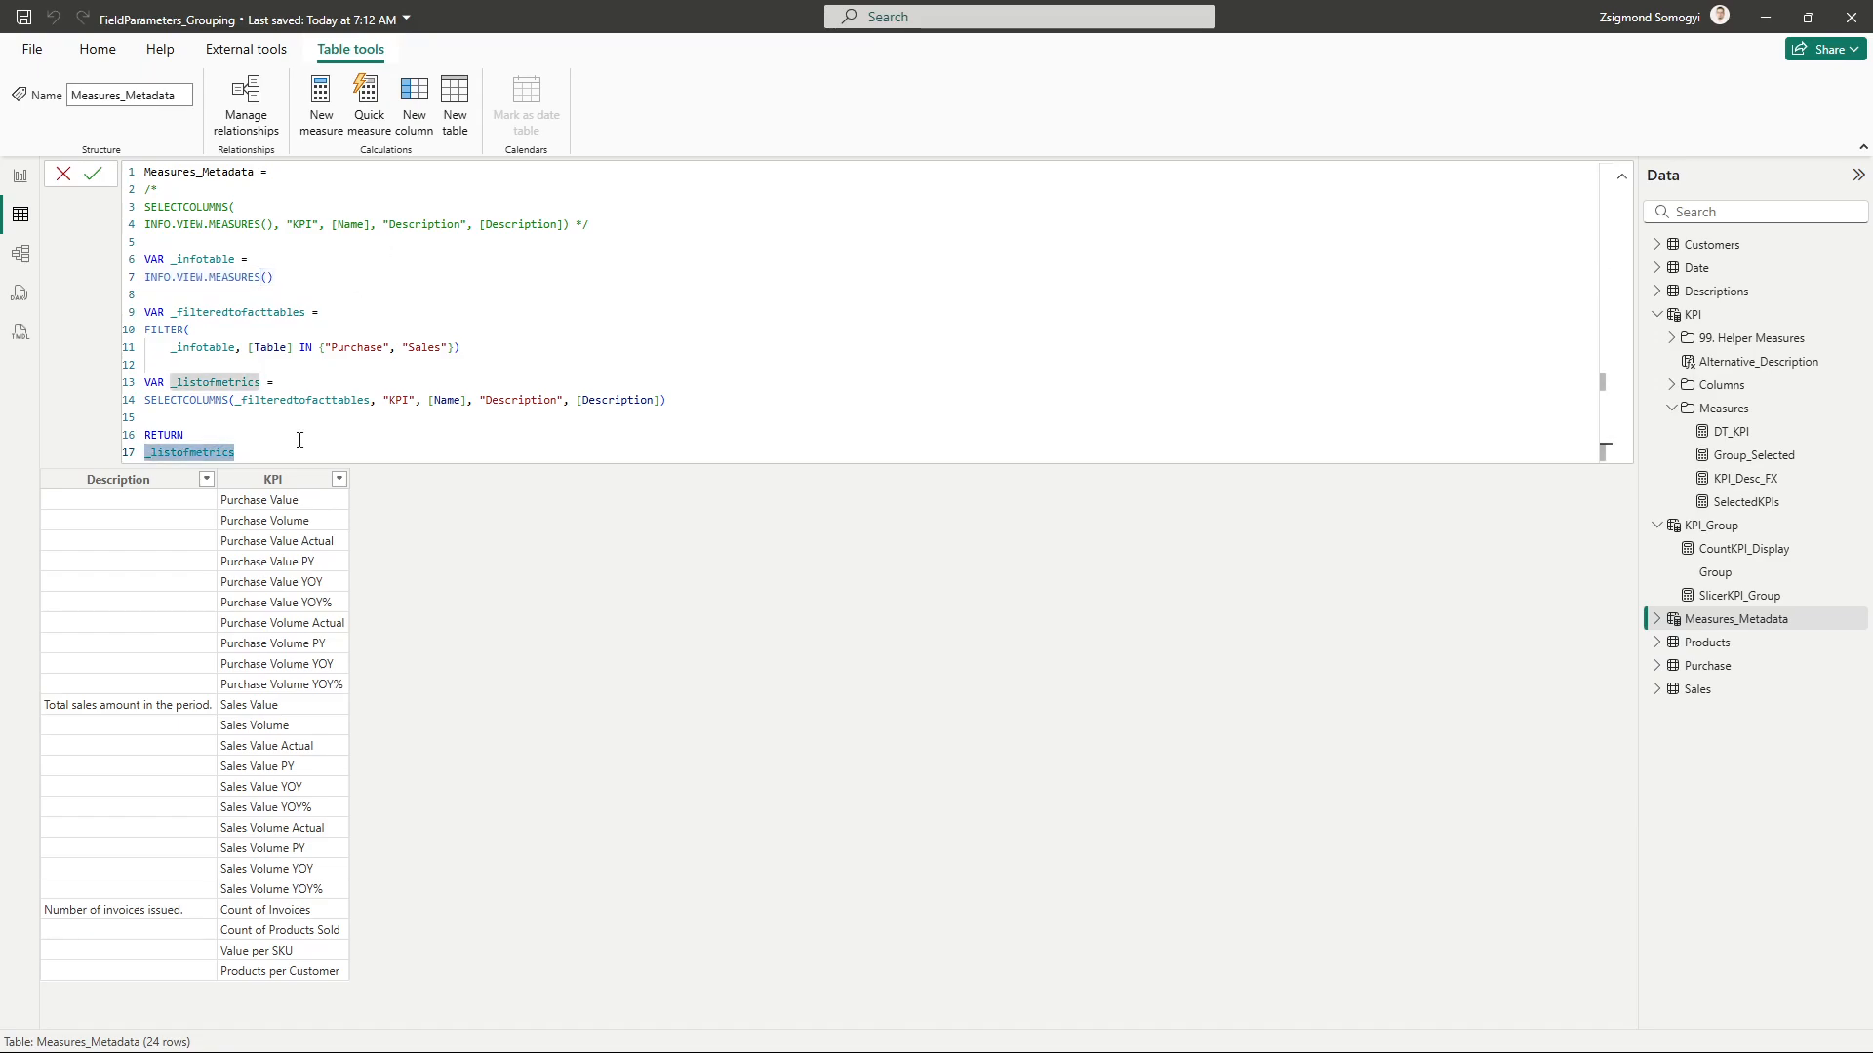
pyautogui.write('_inf')
pyautogui.press('Tab')
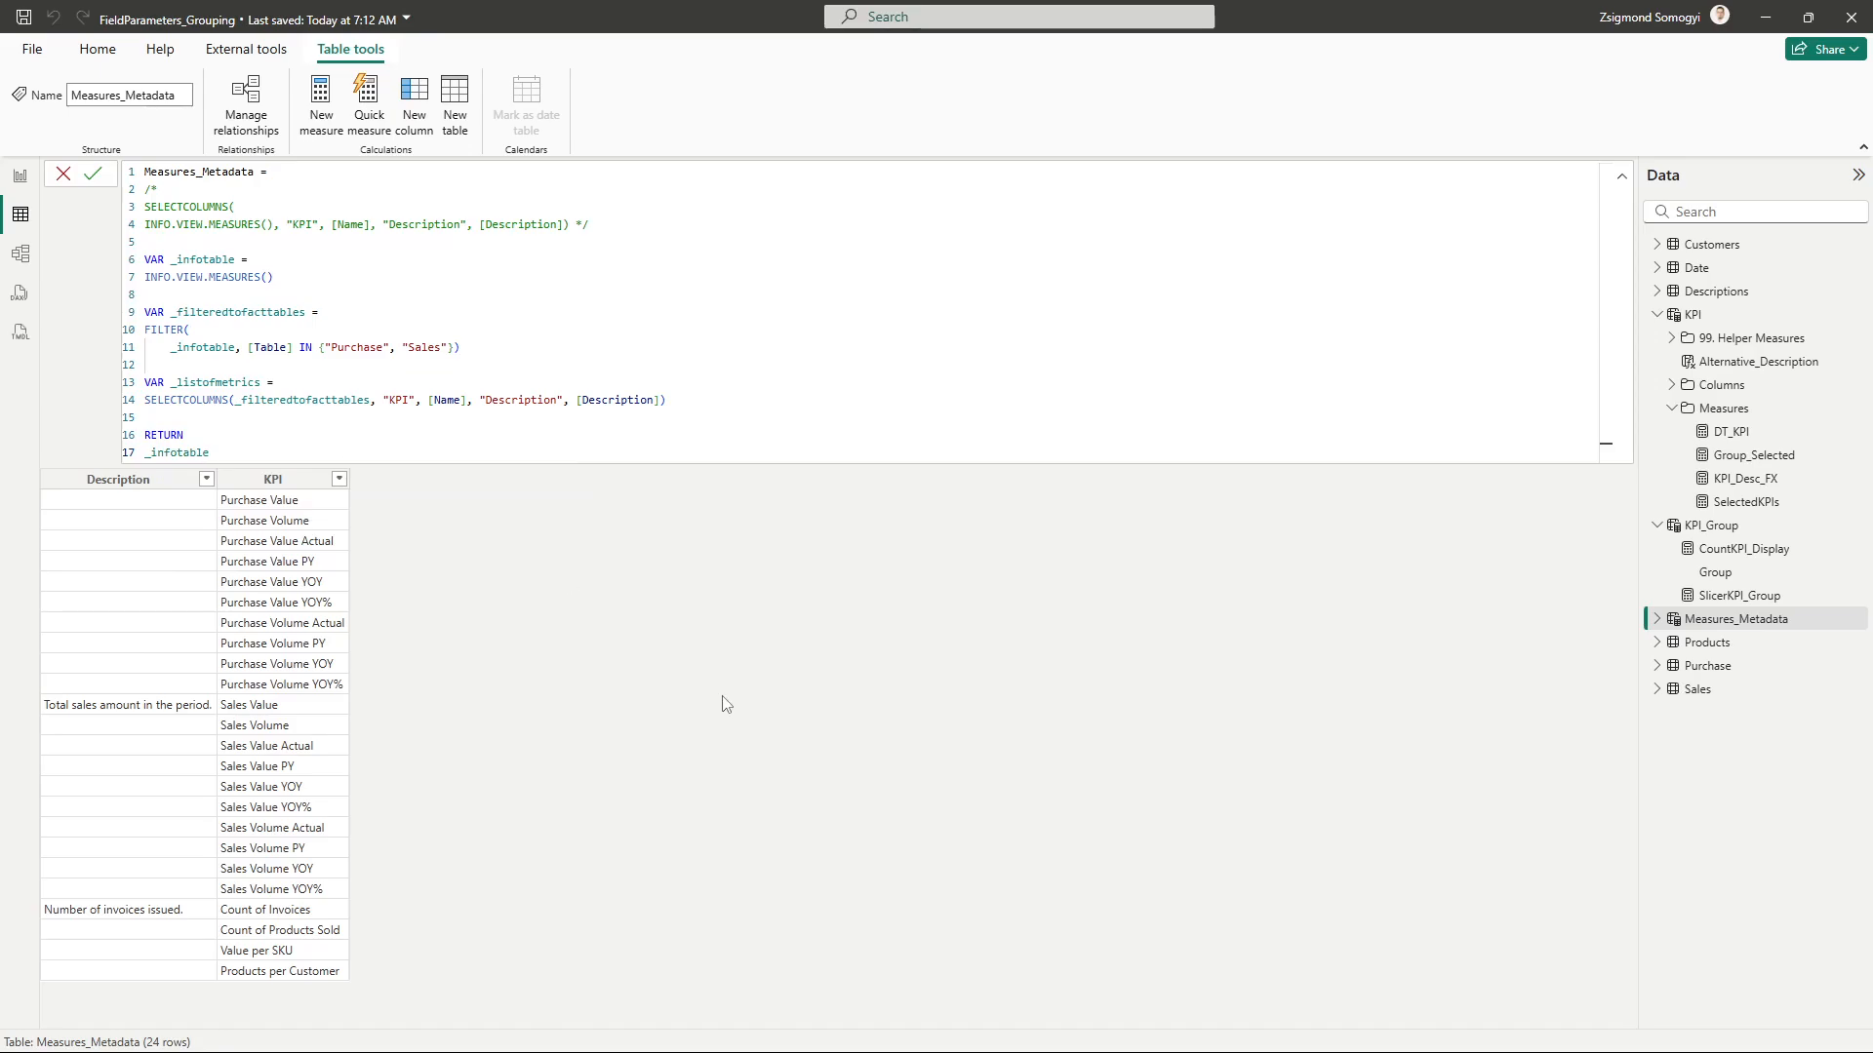
pyautogui.press('Return')
pyautogui.scroll(-2, 605, 835)
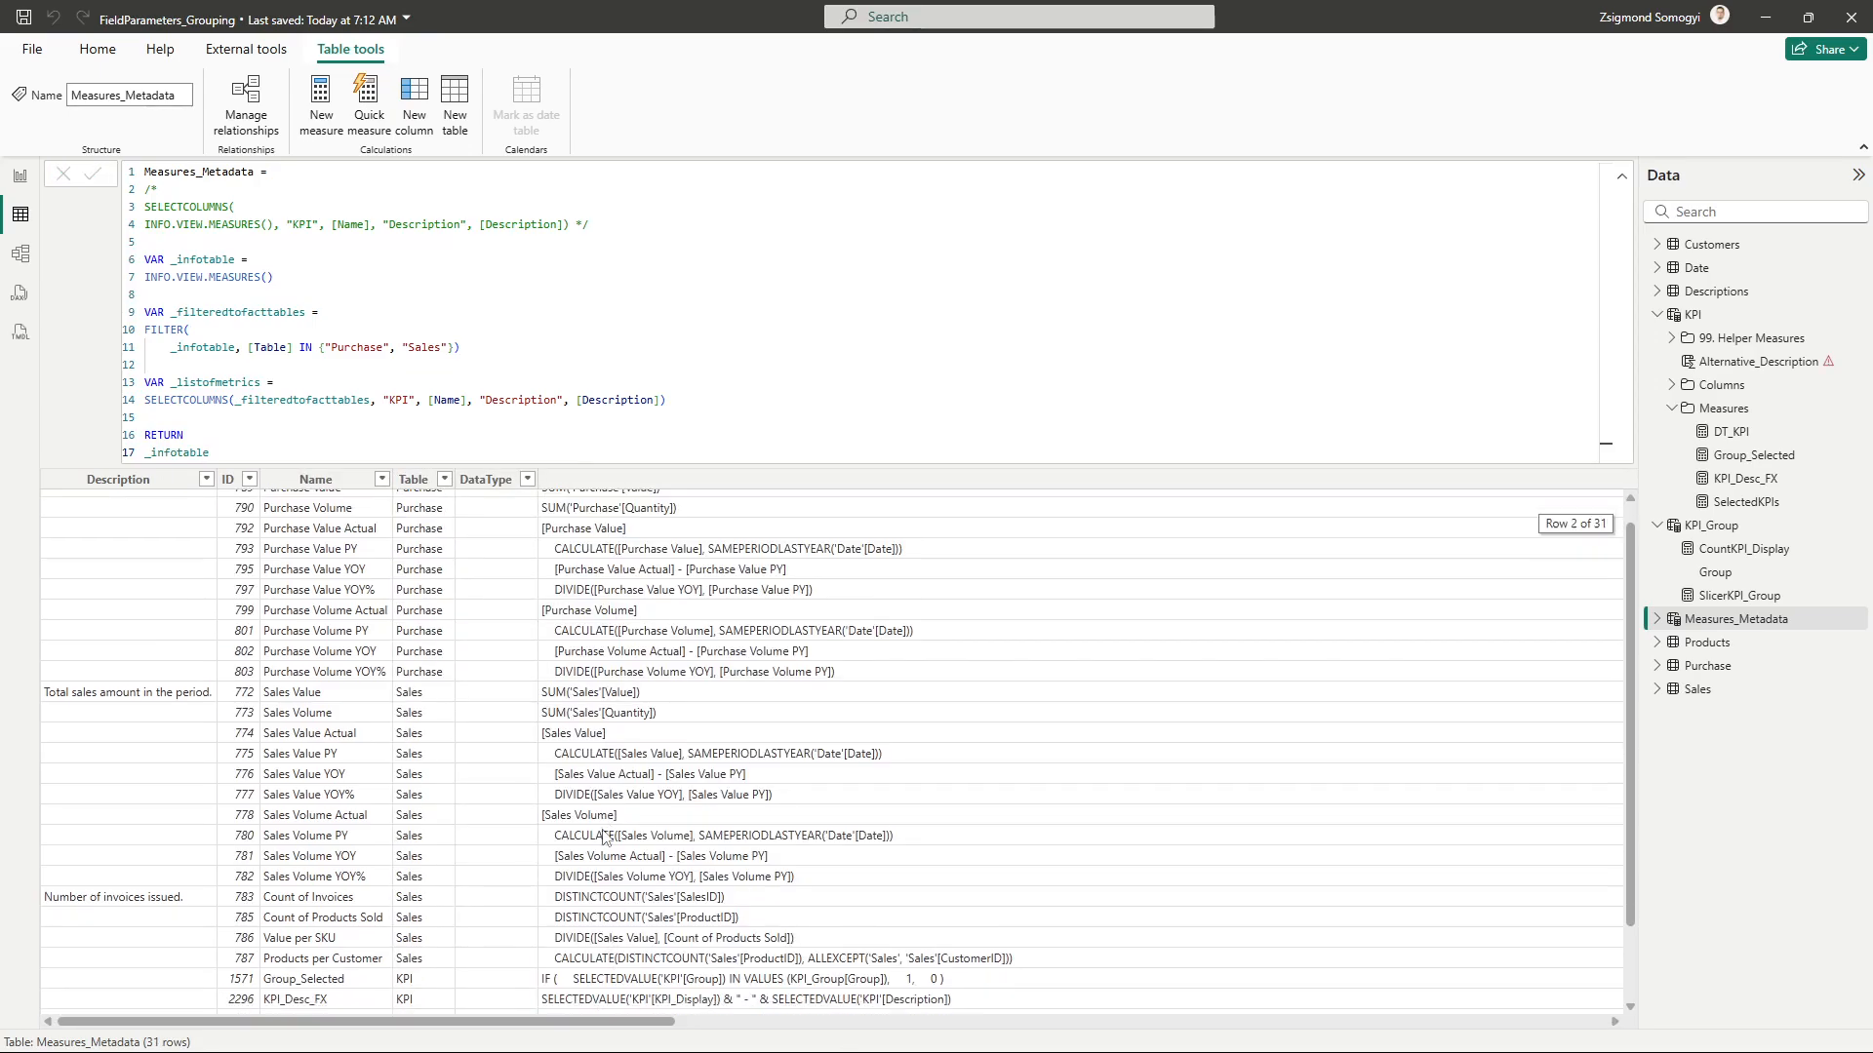
pyautogui.scroll(2, 605, 835)
pyautogui.hscroll(10, 605, 835)
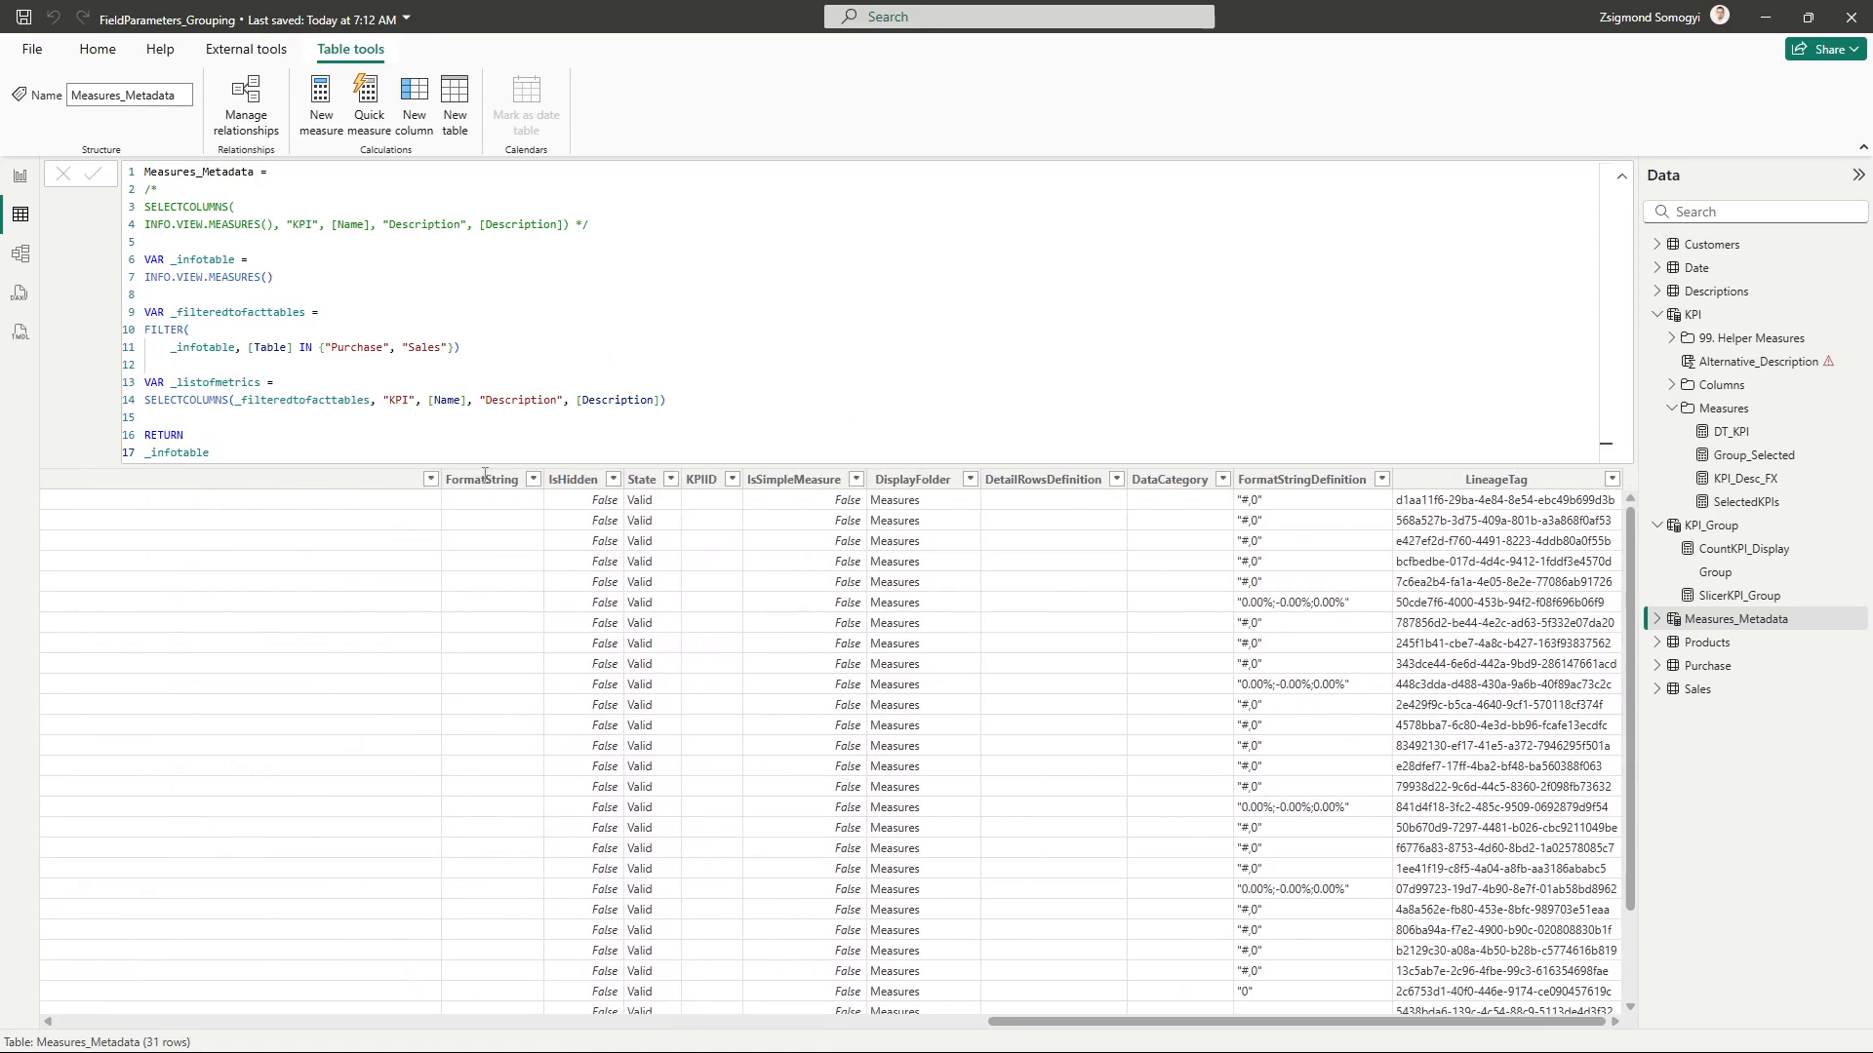
pyautogui.hscroll(-5, 1061, 791)
pyautogui.hscroll(-10, 1061, 791)
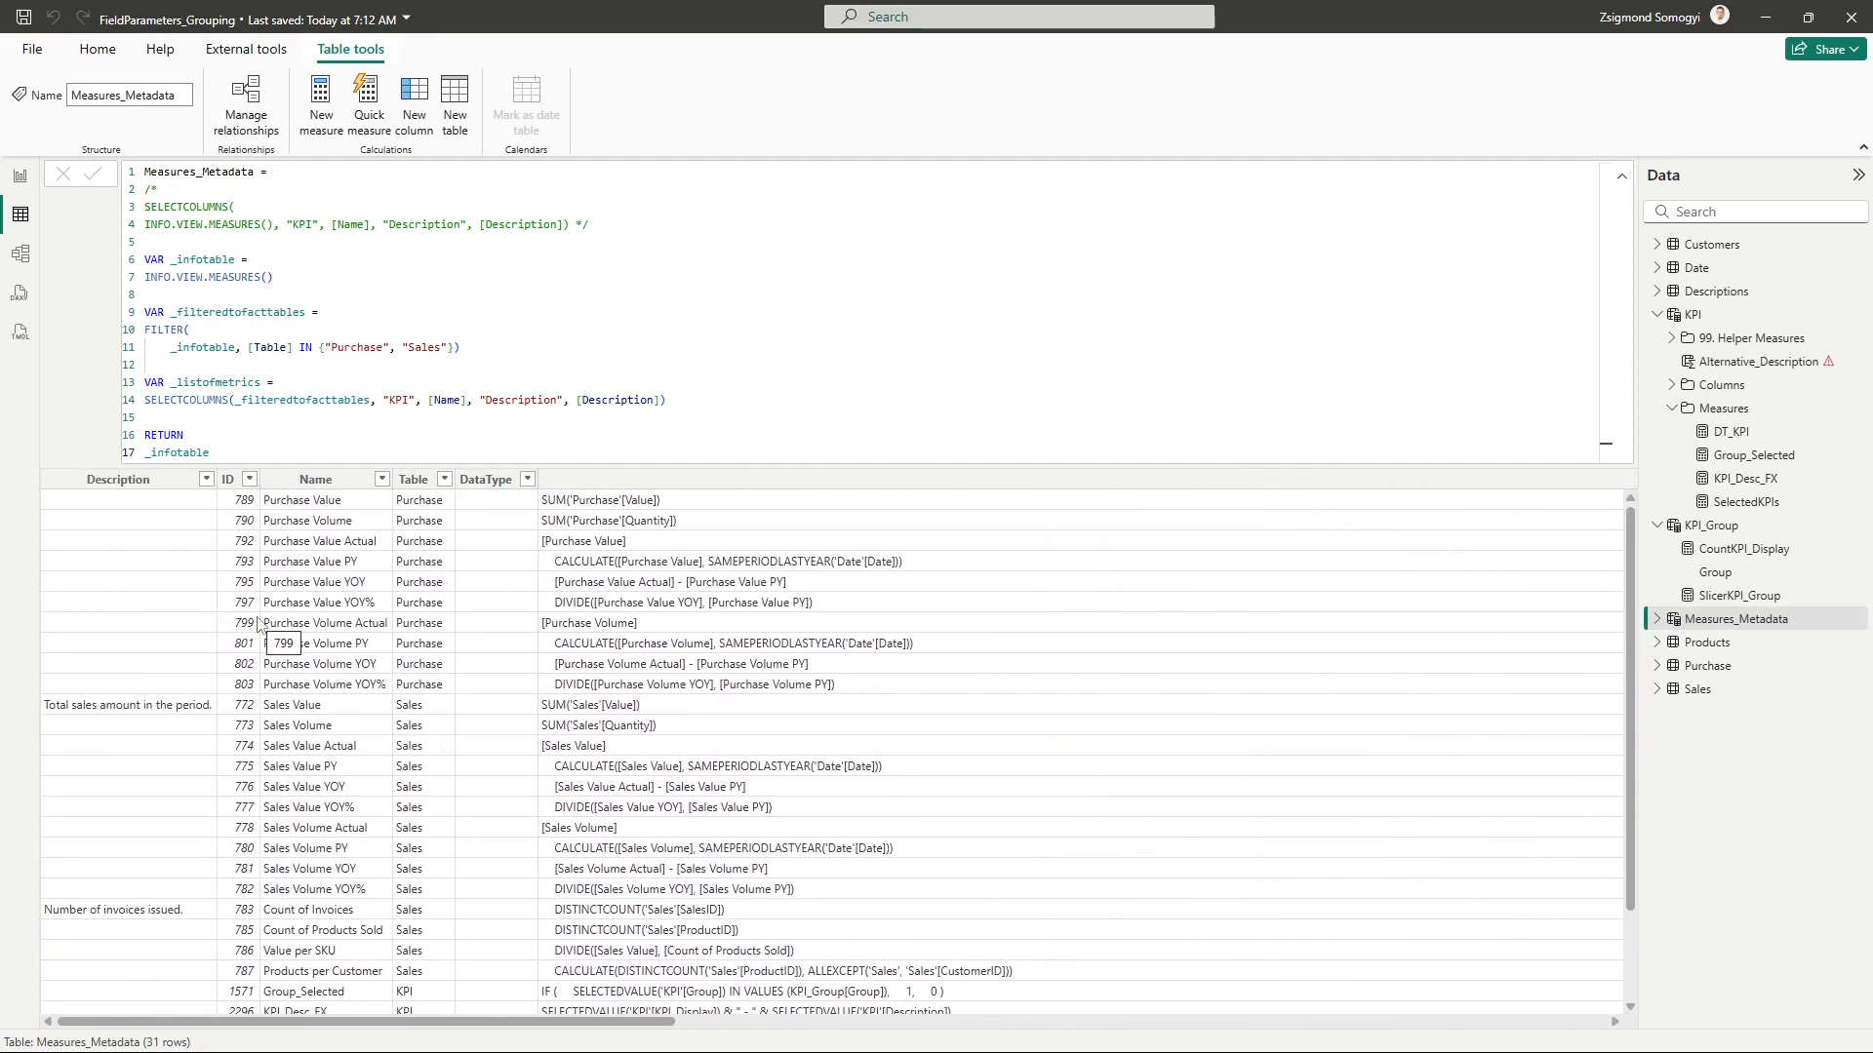
# Set the Measures_Metadata formula to return _listofmetrics again.
pyautogui.doubleClick(293, 445)
pyautogui.write('_li')
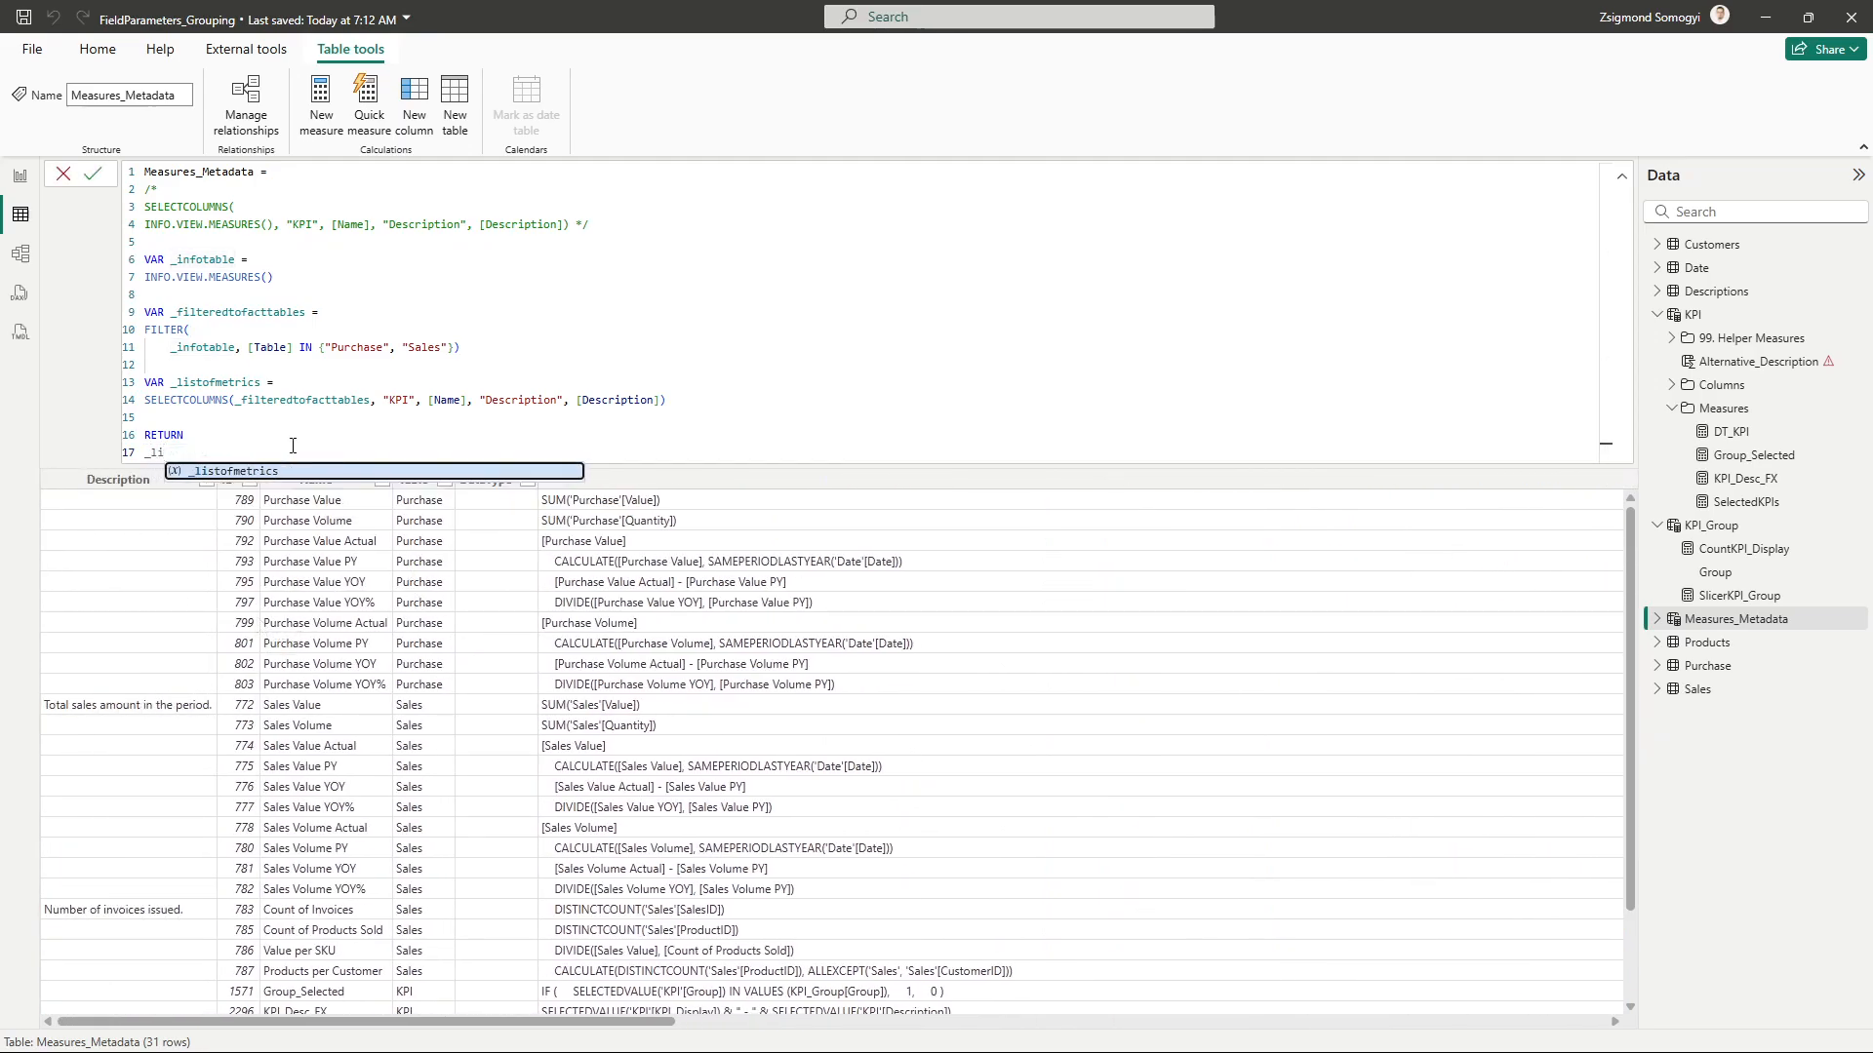
pyautogui.press('Tab')
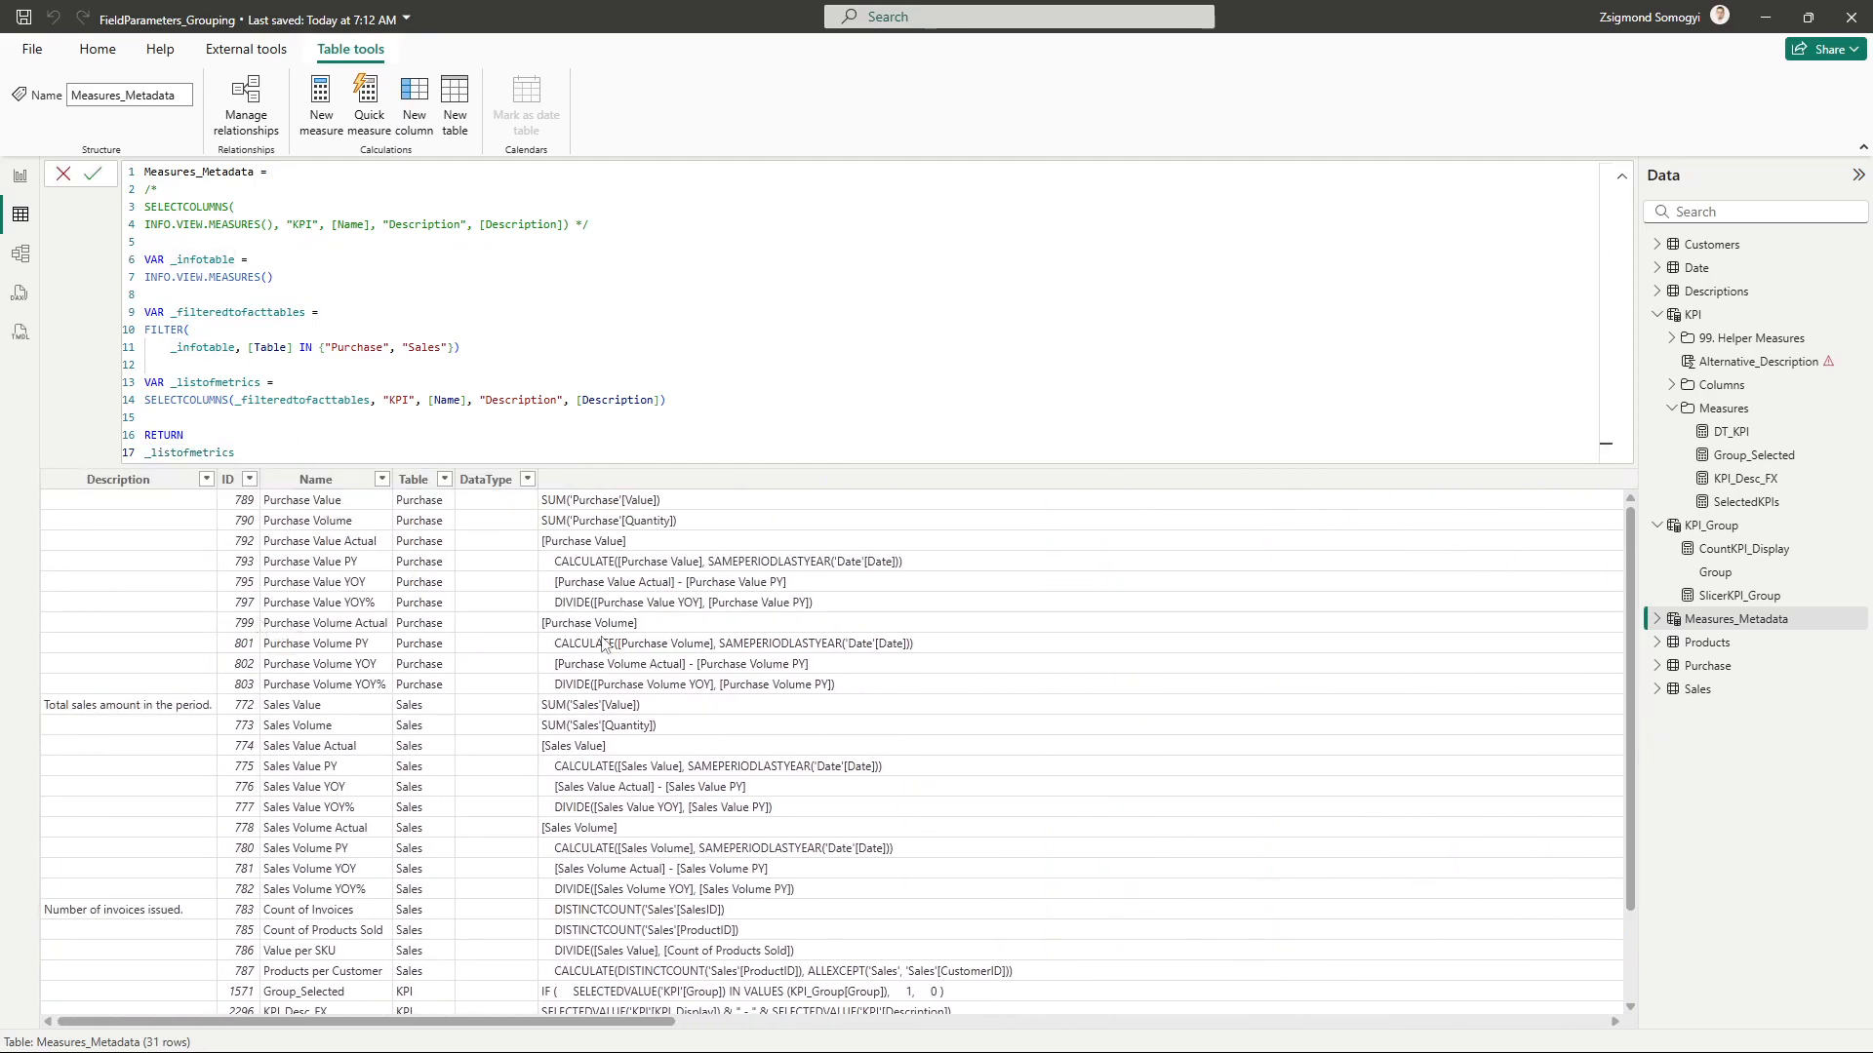
pyautogui.press('Return')
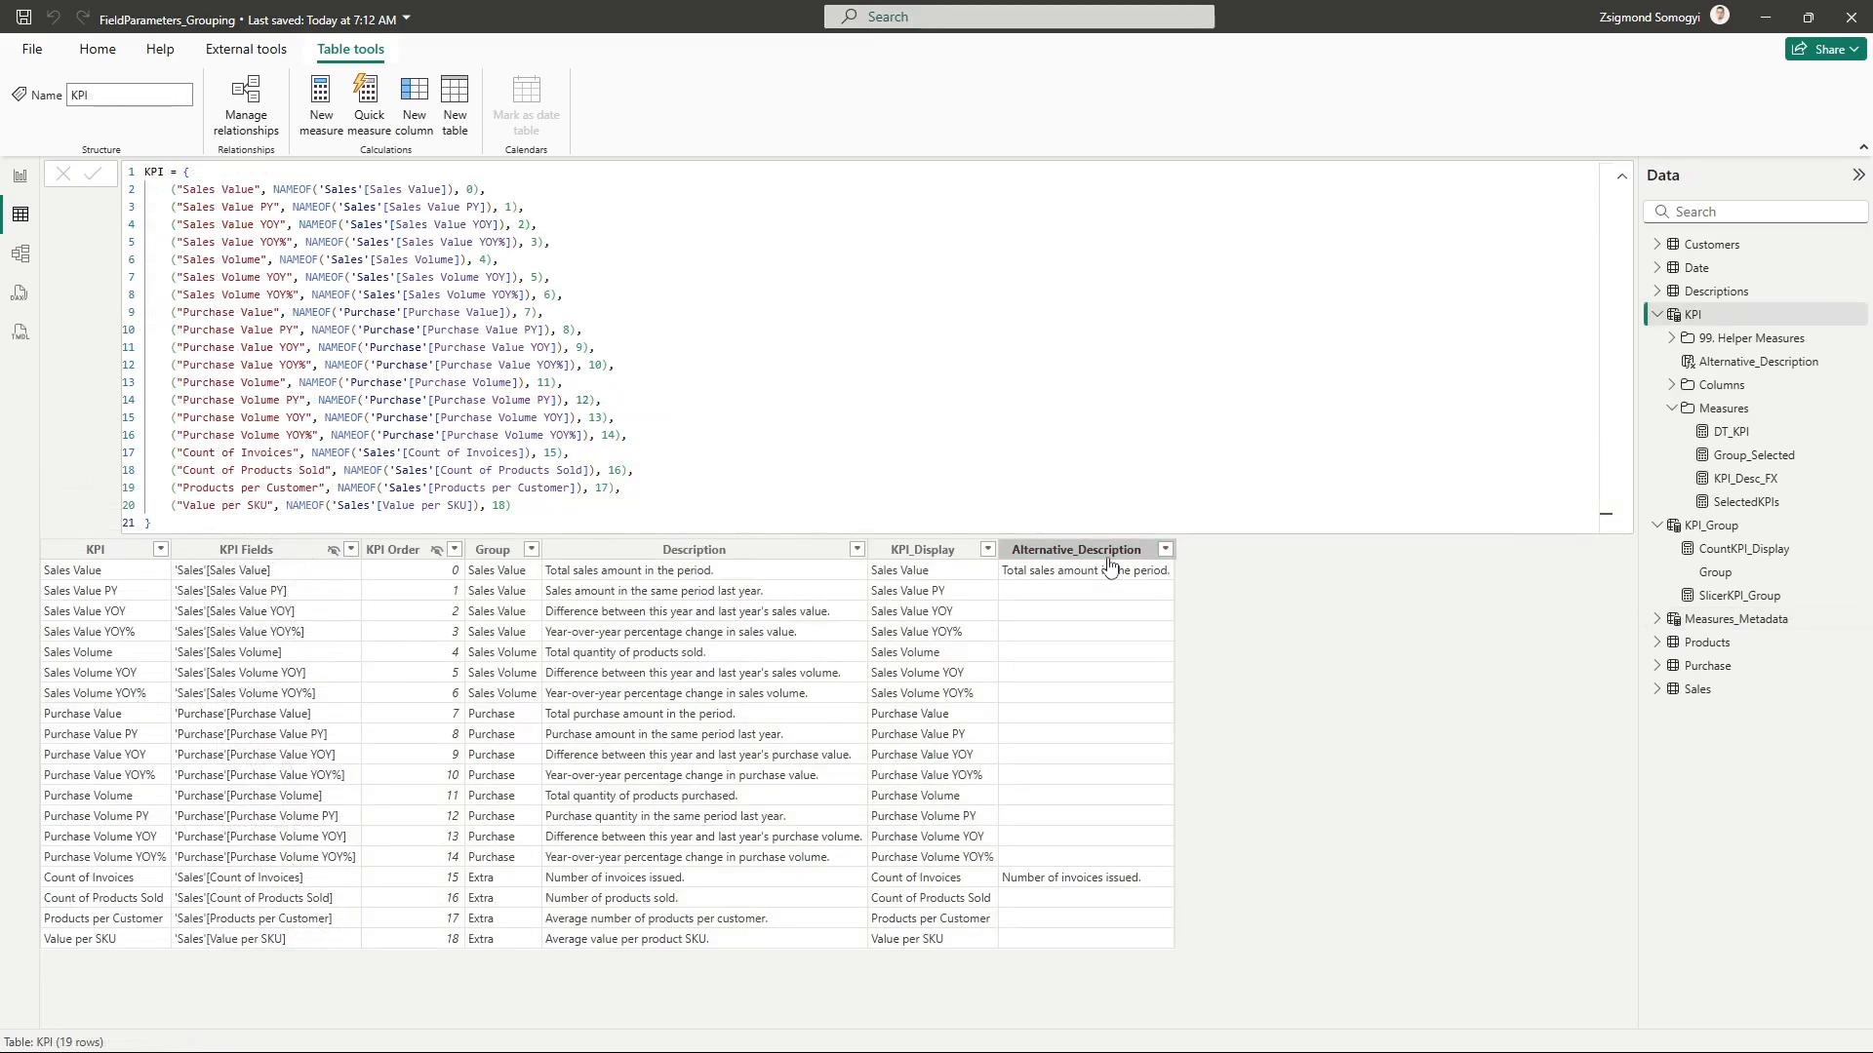
# Examine the LOOKUPVALUE formula of the KPI table's Alternative_Description column and return to the report page.
pyautogui.click(1112, 552)
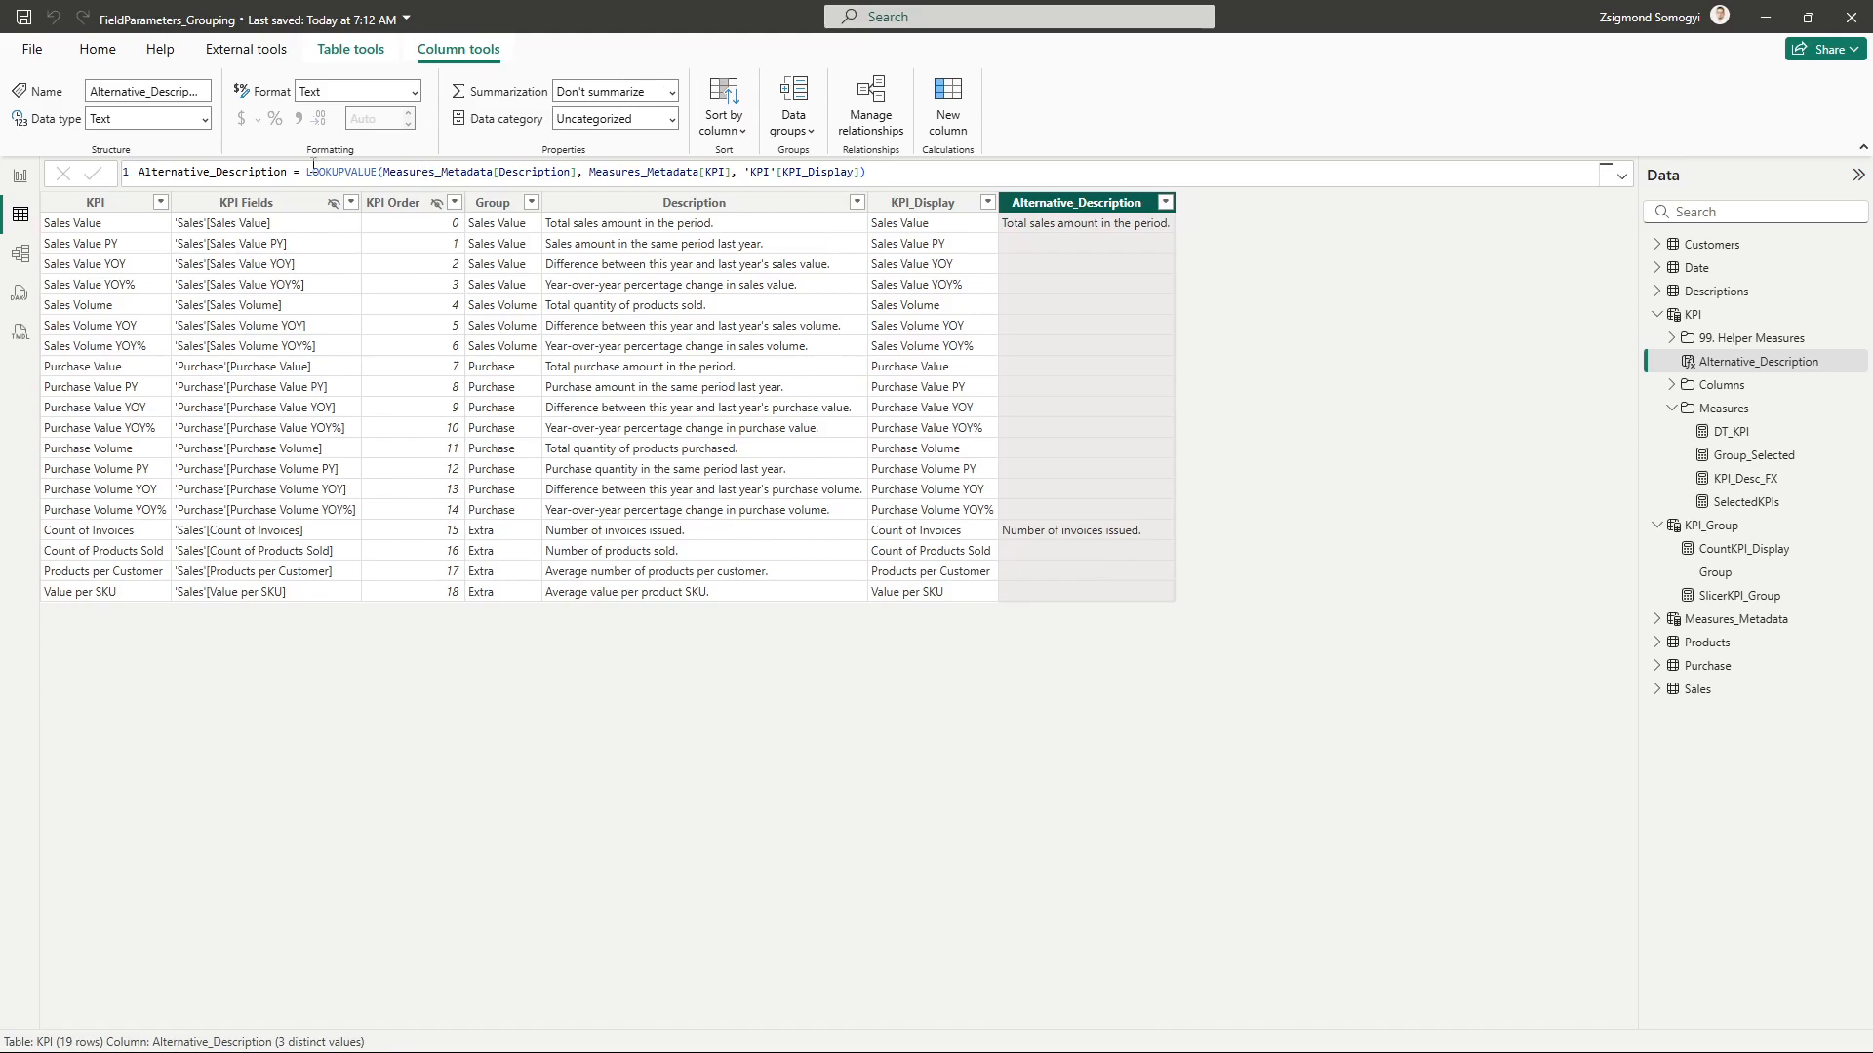
pyautogui.moveTo(307, 170); pyautogui.dragTo(866, 171)
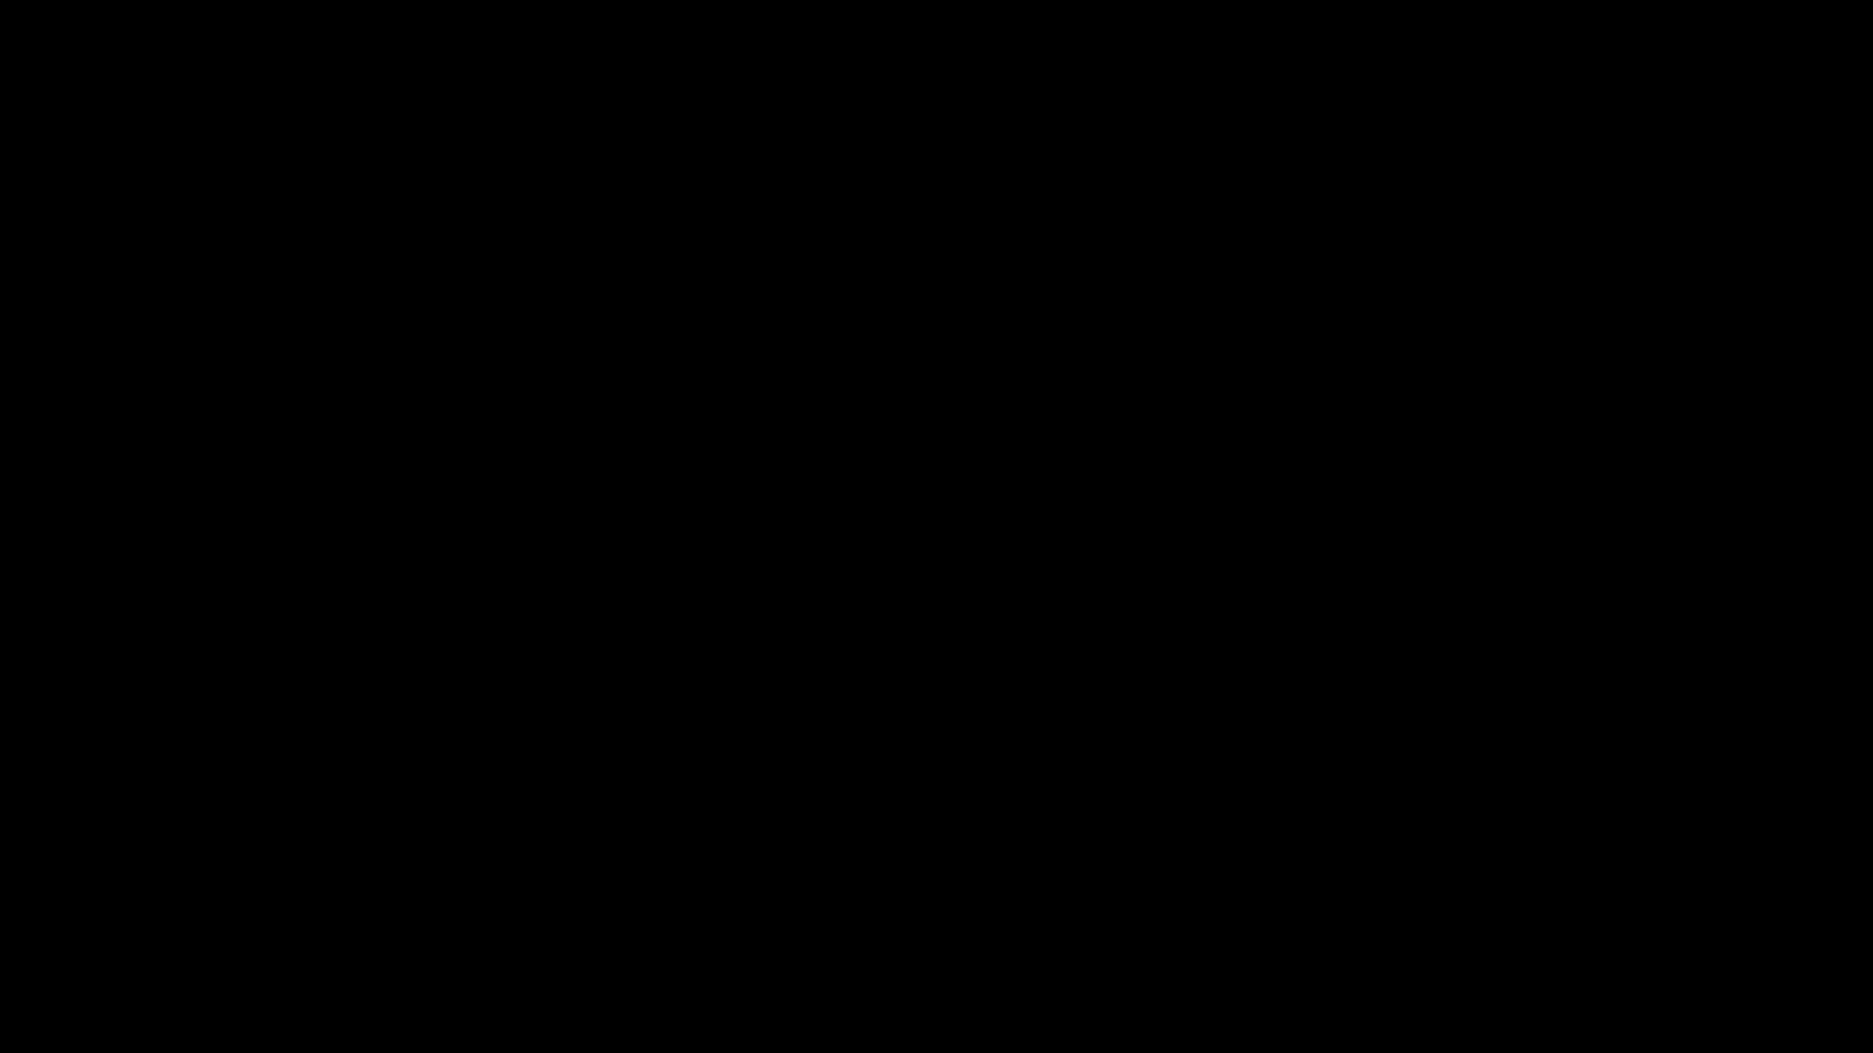
pyautogui.click(21, 176)
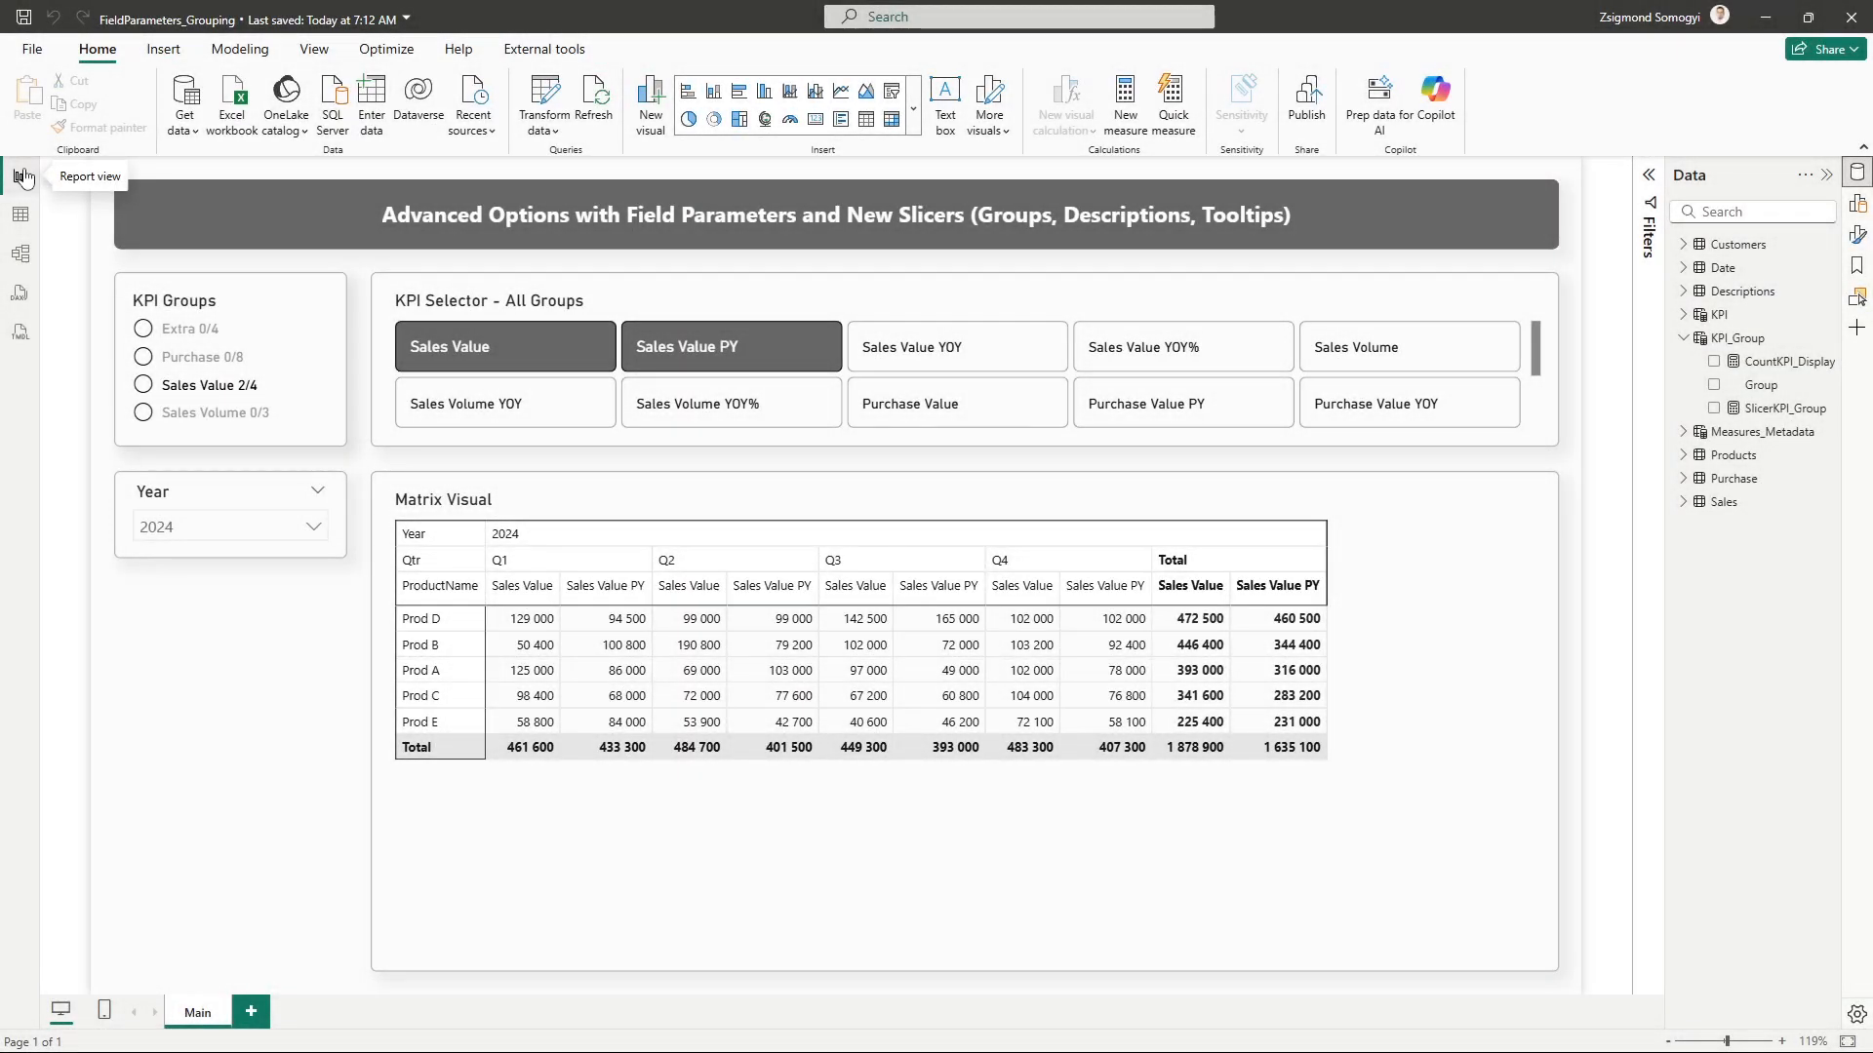